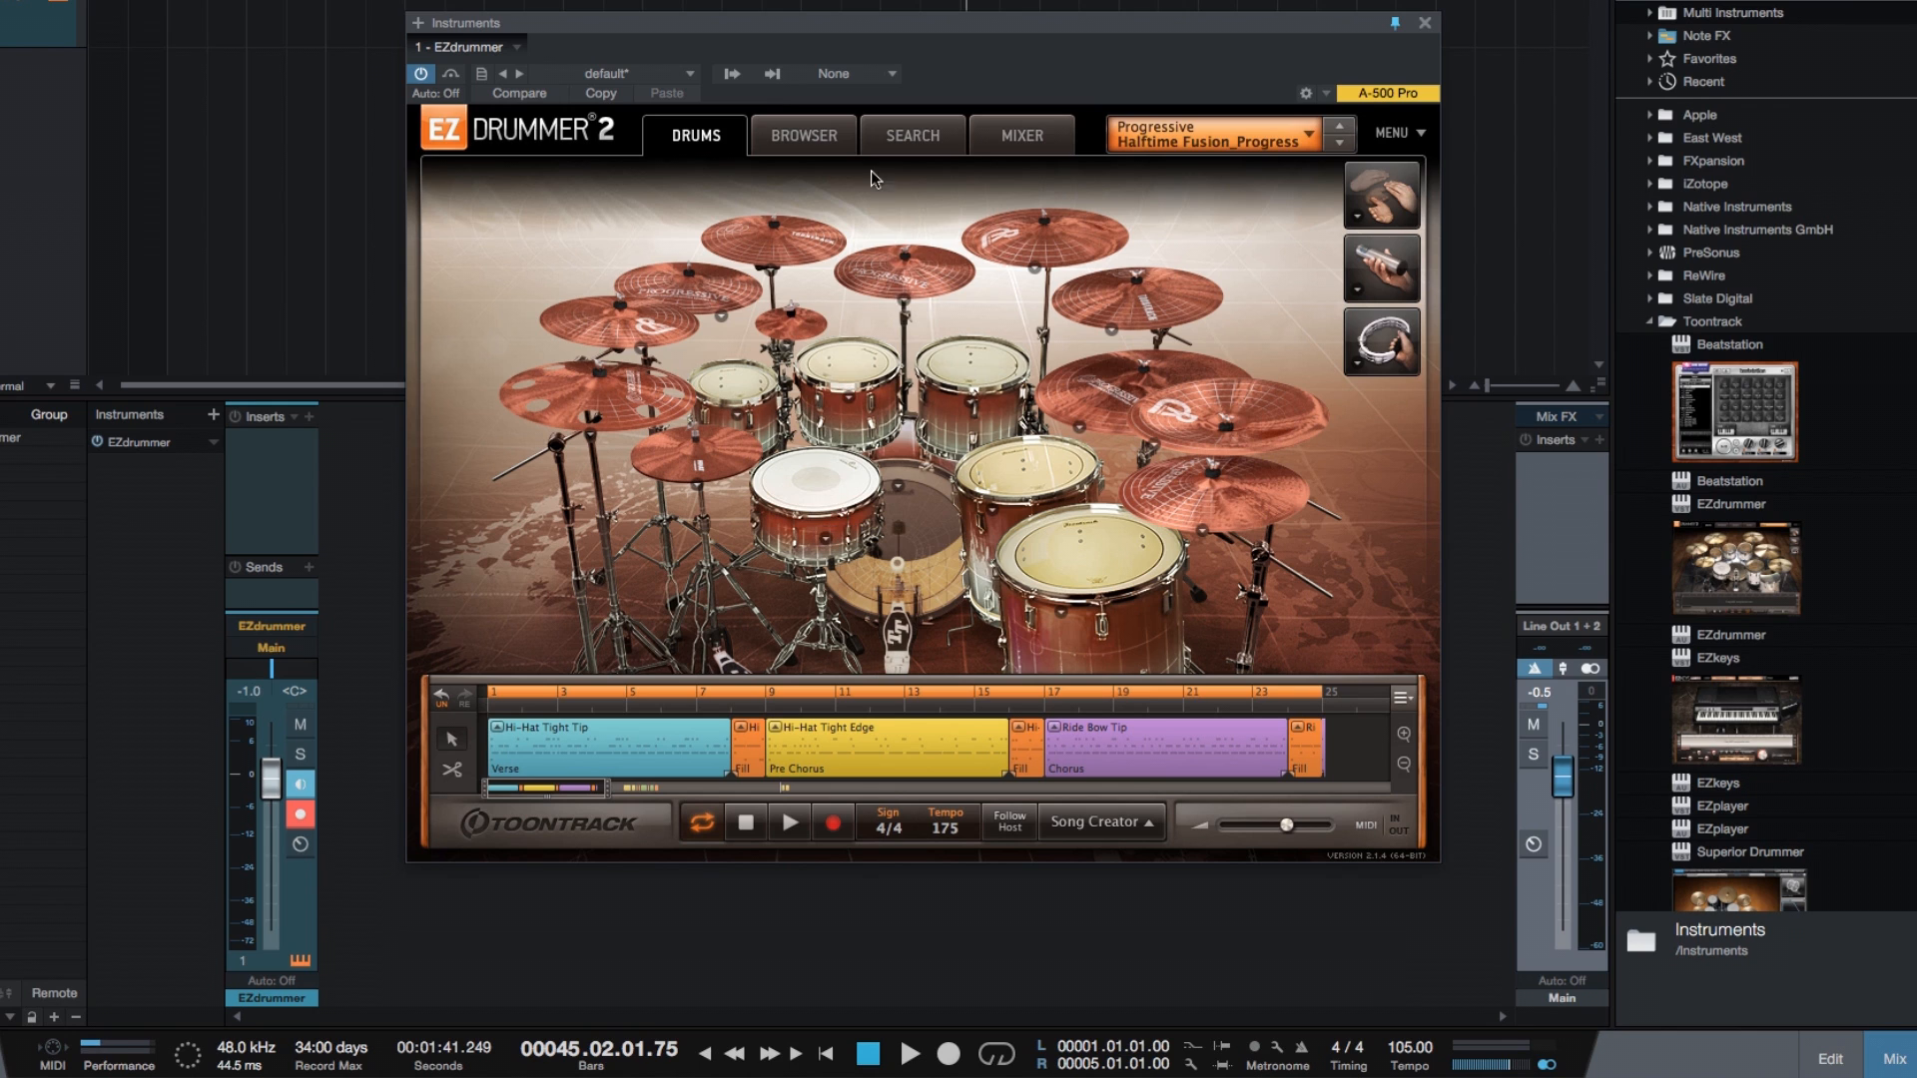
Check the Halftime Fusion grooves in the library and set the drum tempo to 140
left_click(804, 135)
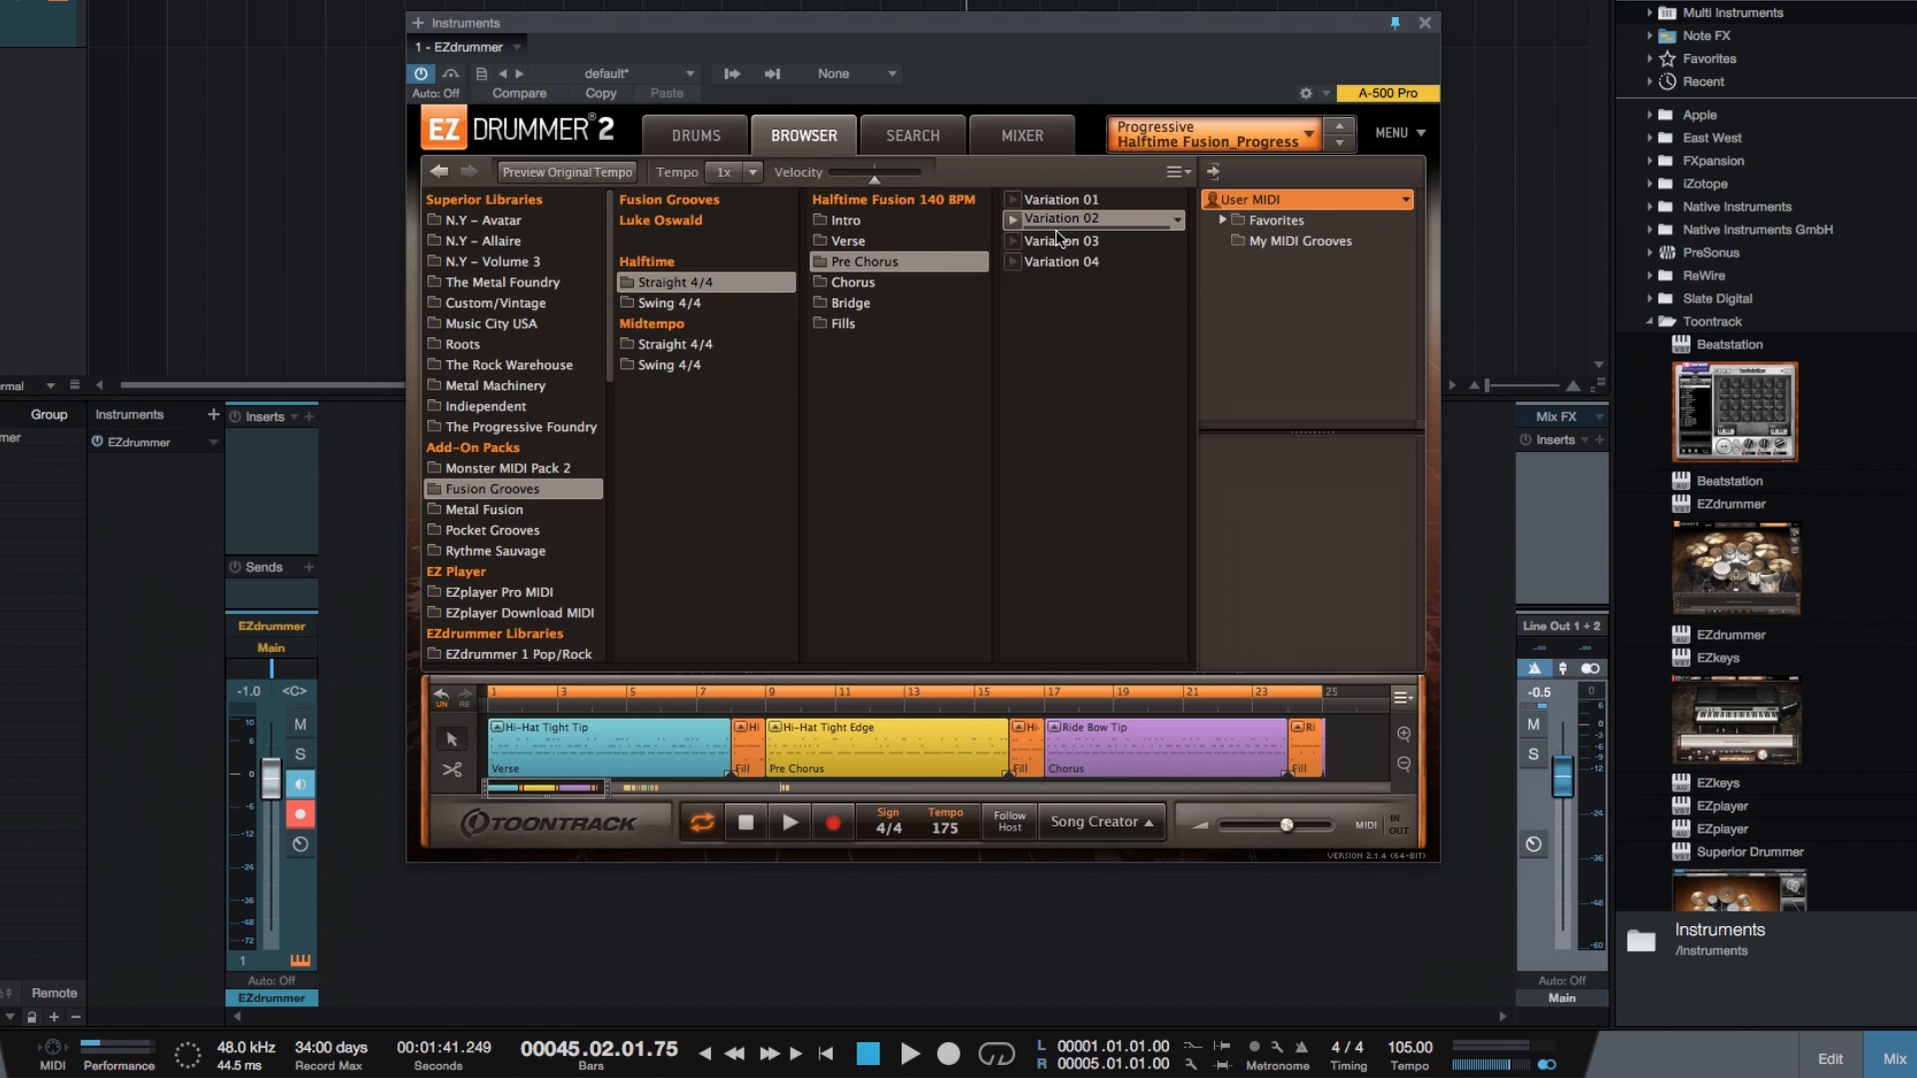
double_click(949, 819)
type("140")
key("Return")
left_click(699, 138)
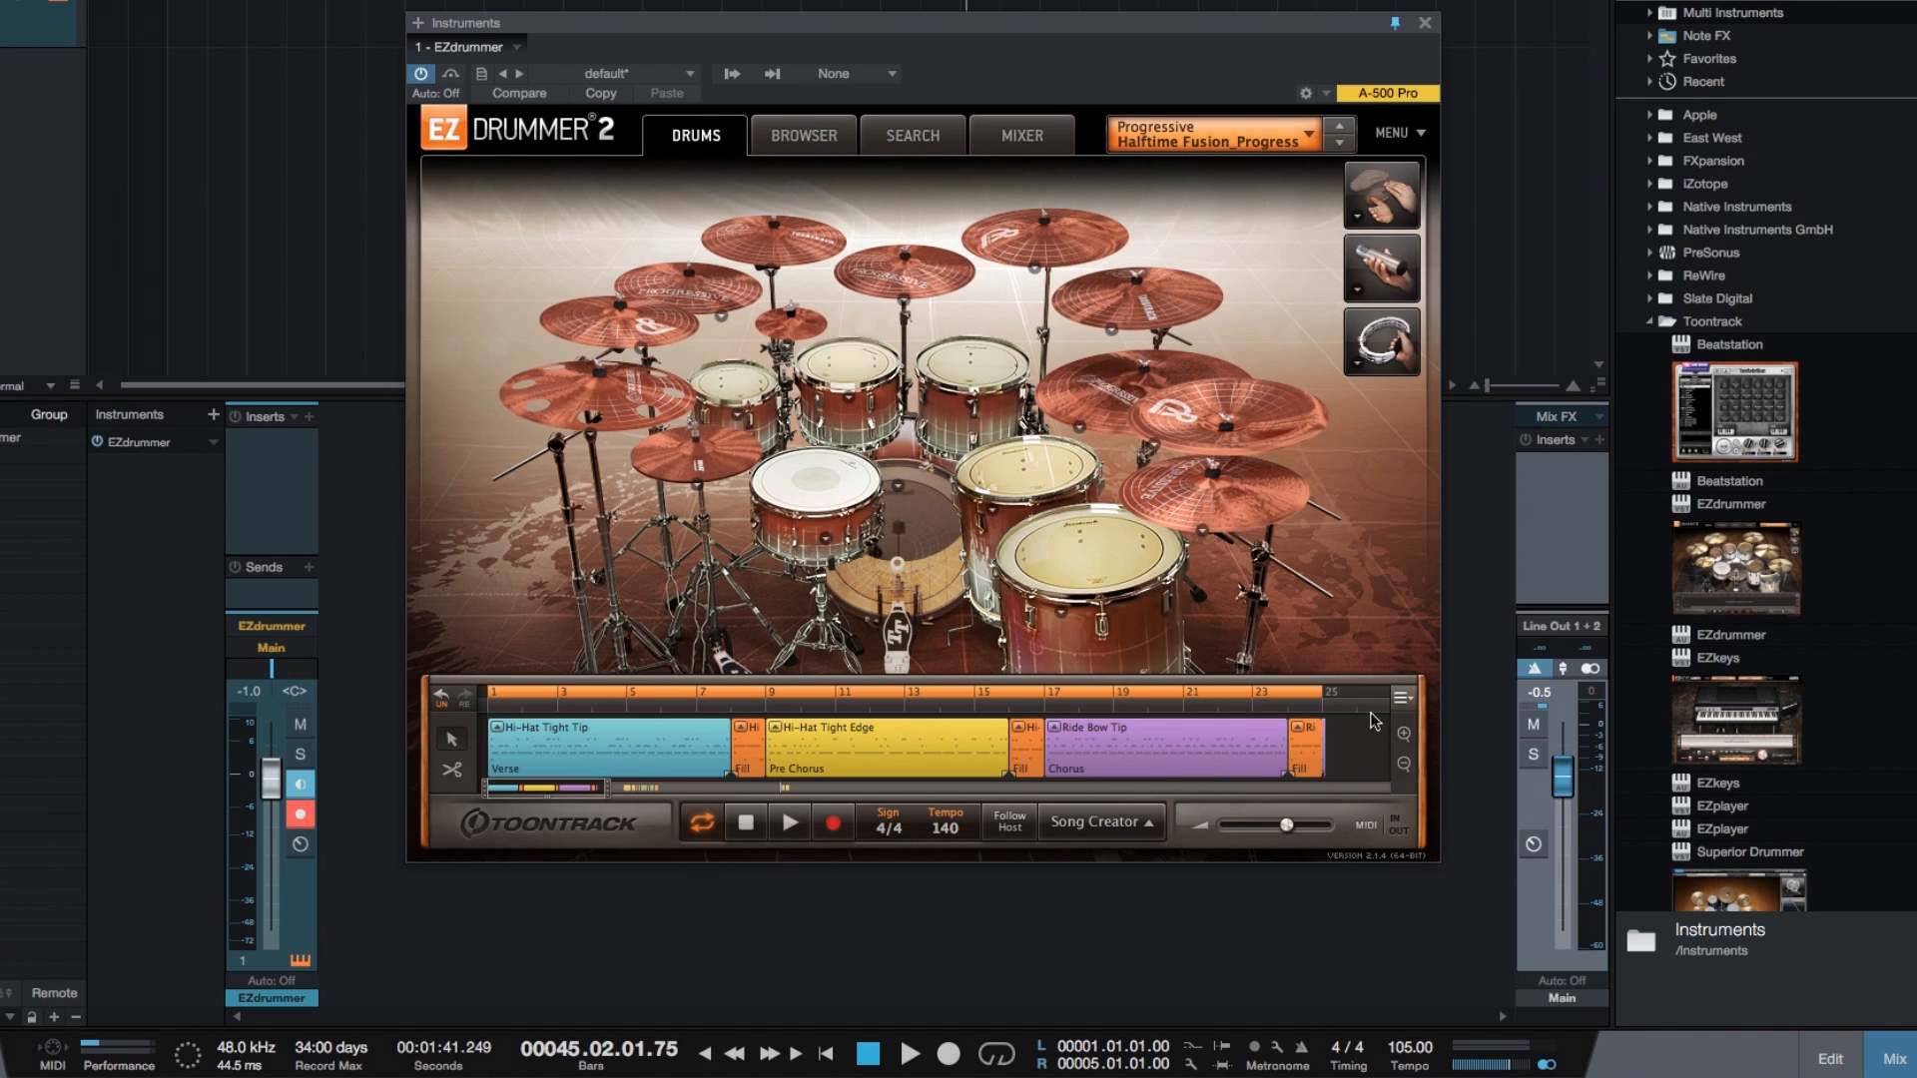
Play back the start of the existing verse, pre chorus and chorus arrangement
left_click(741, 828)
left_click(791, 828)
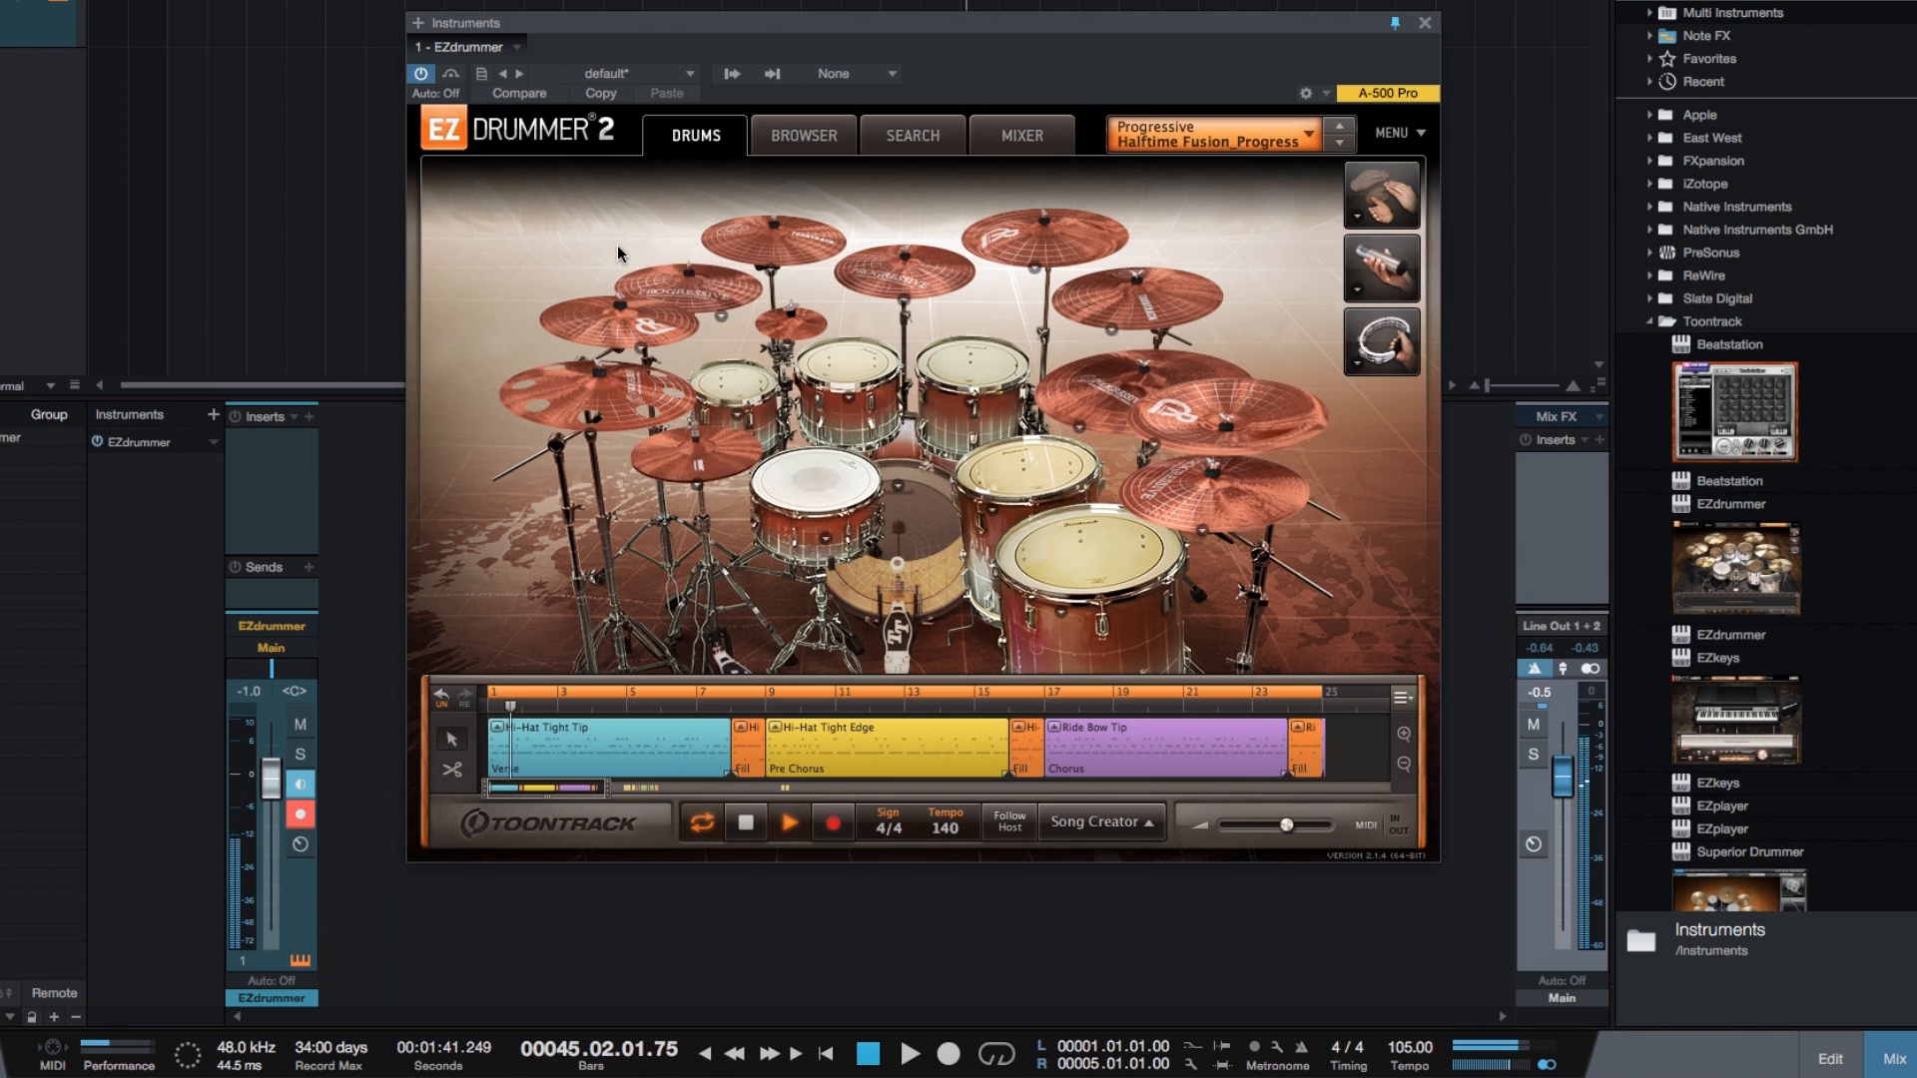
left_click(745, 822)
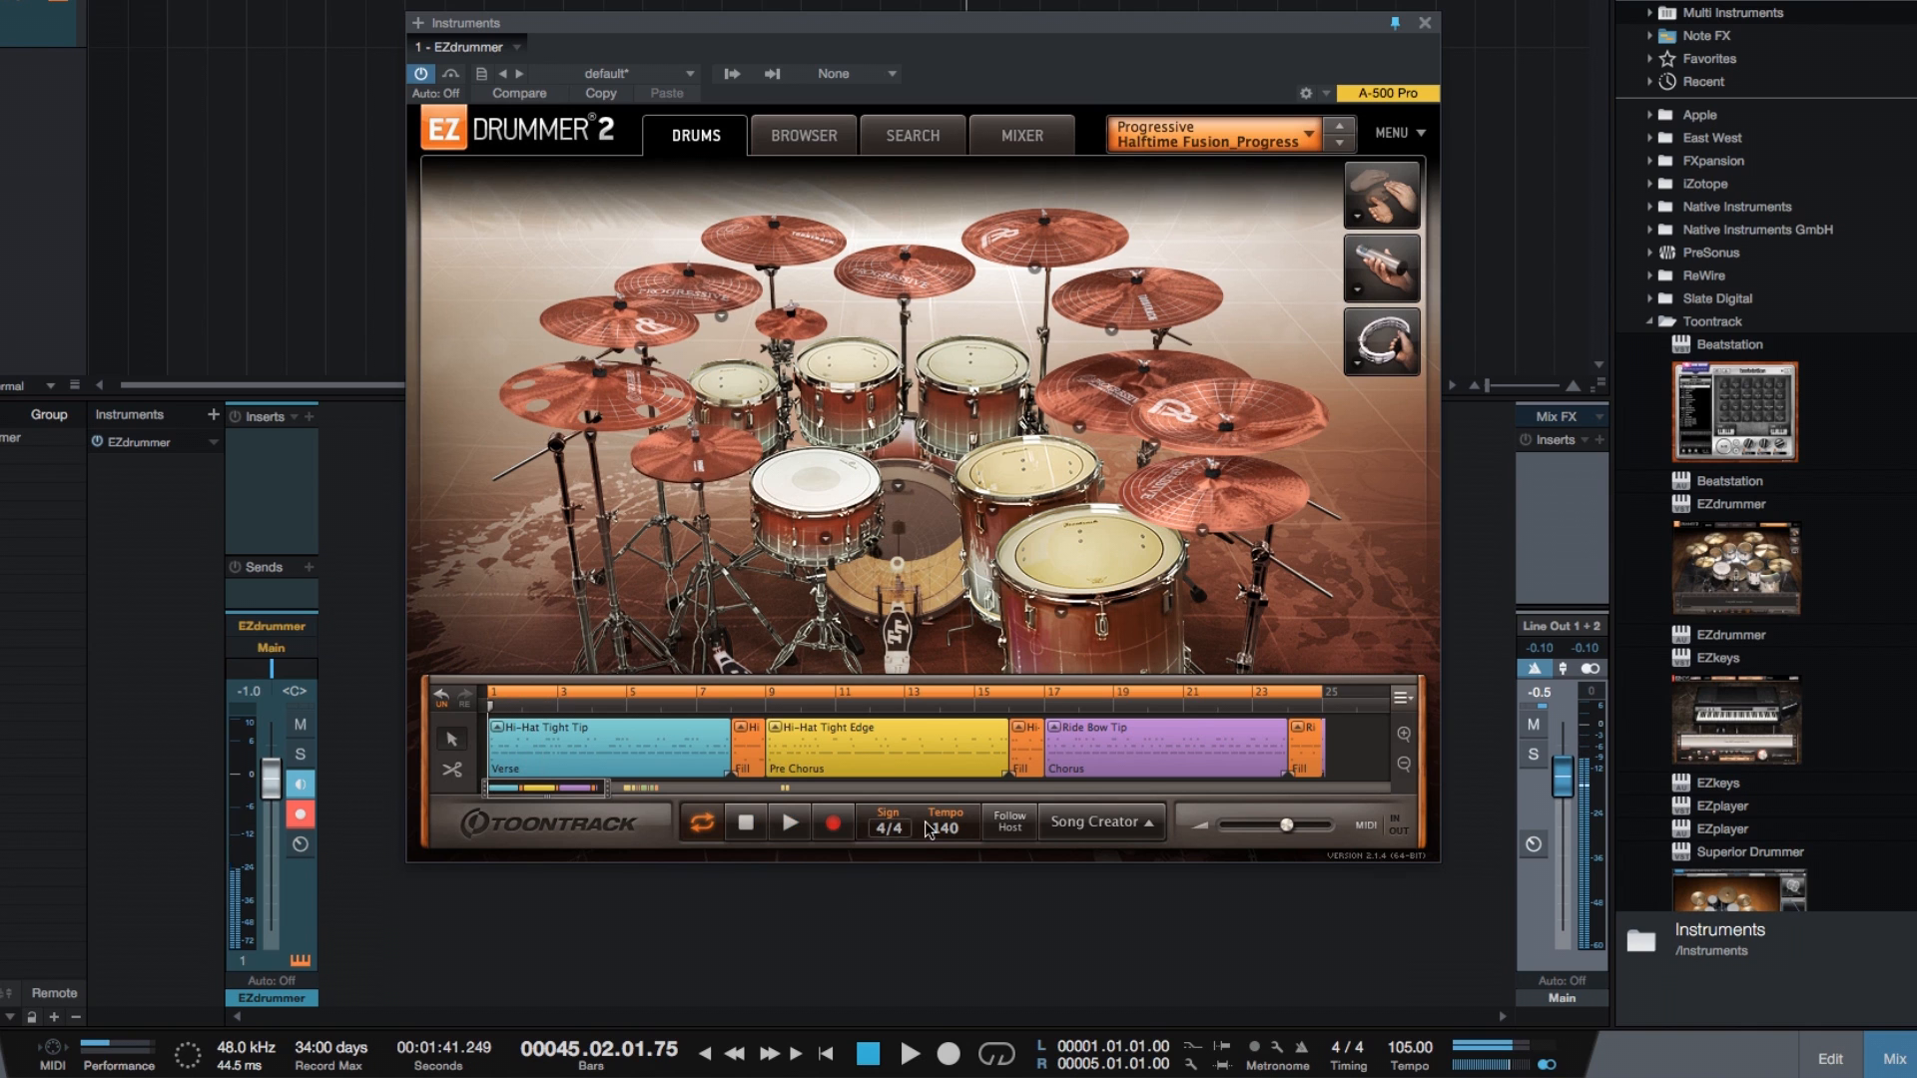
Locate the existing Verse block's source groove in the library and audition Variation 04
left_click(636, 774)
right_click(636, 774)
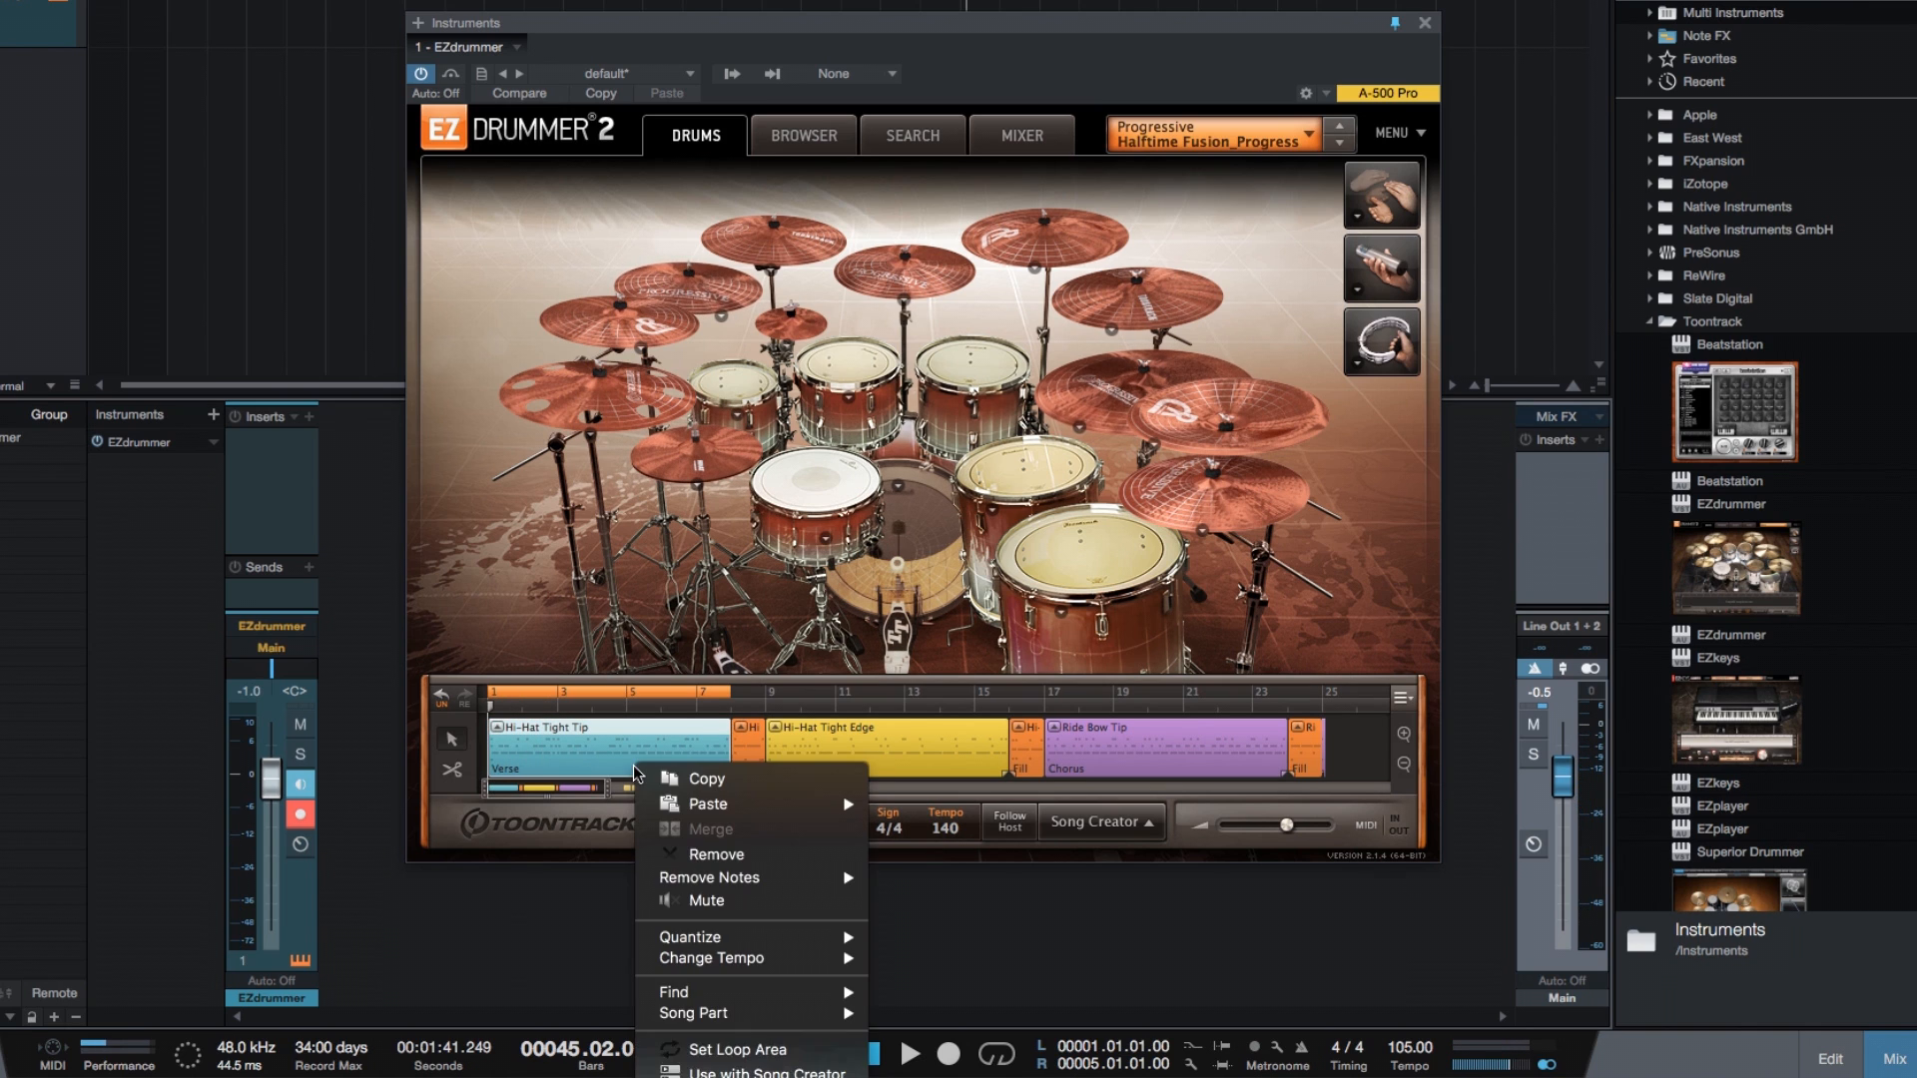
mouse_move(699, 992)
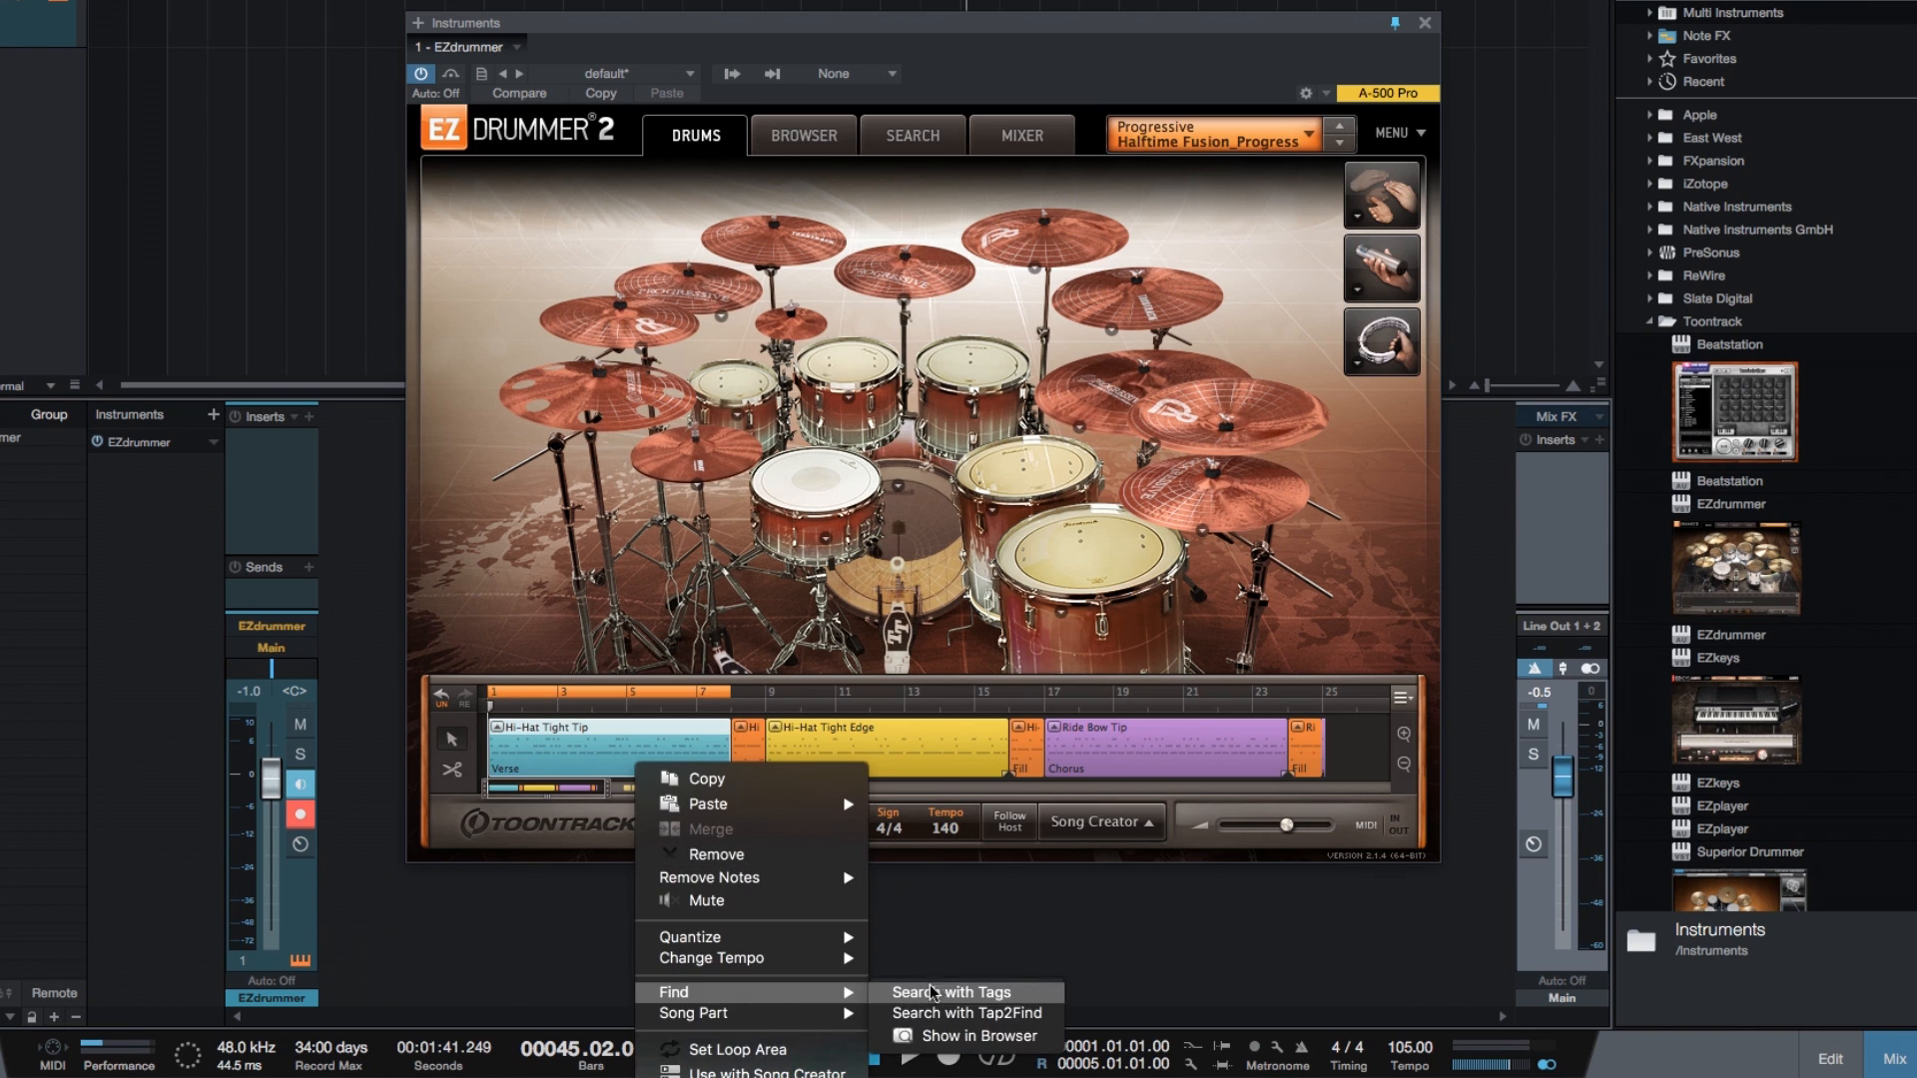
left_click(954, 1038)
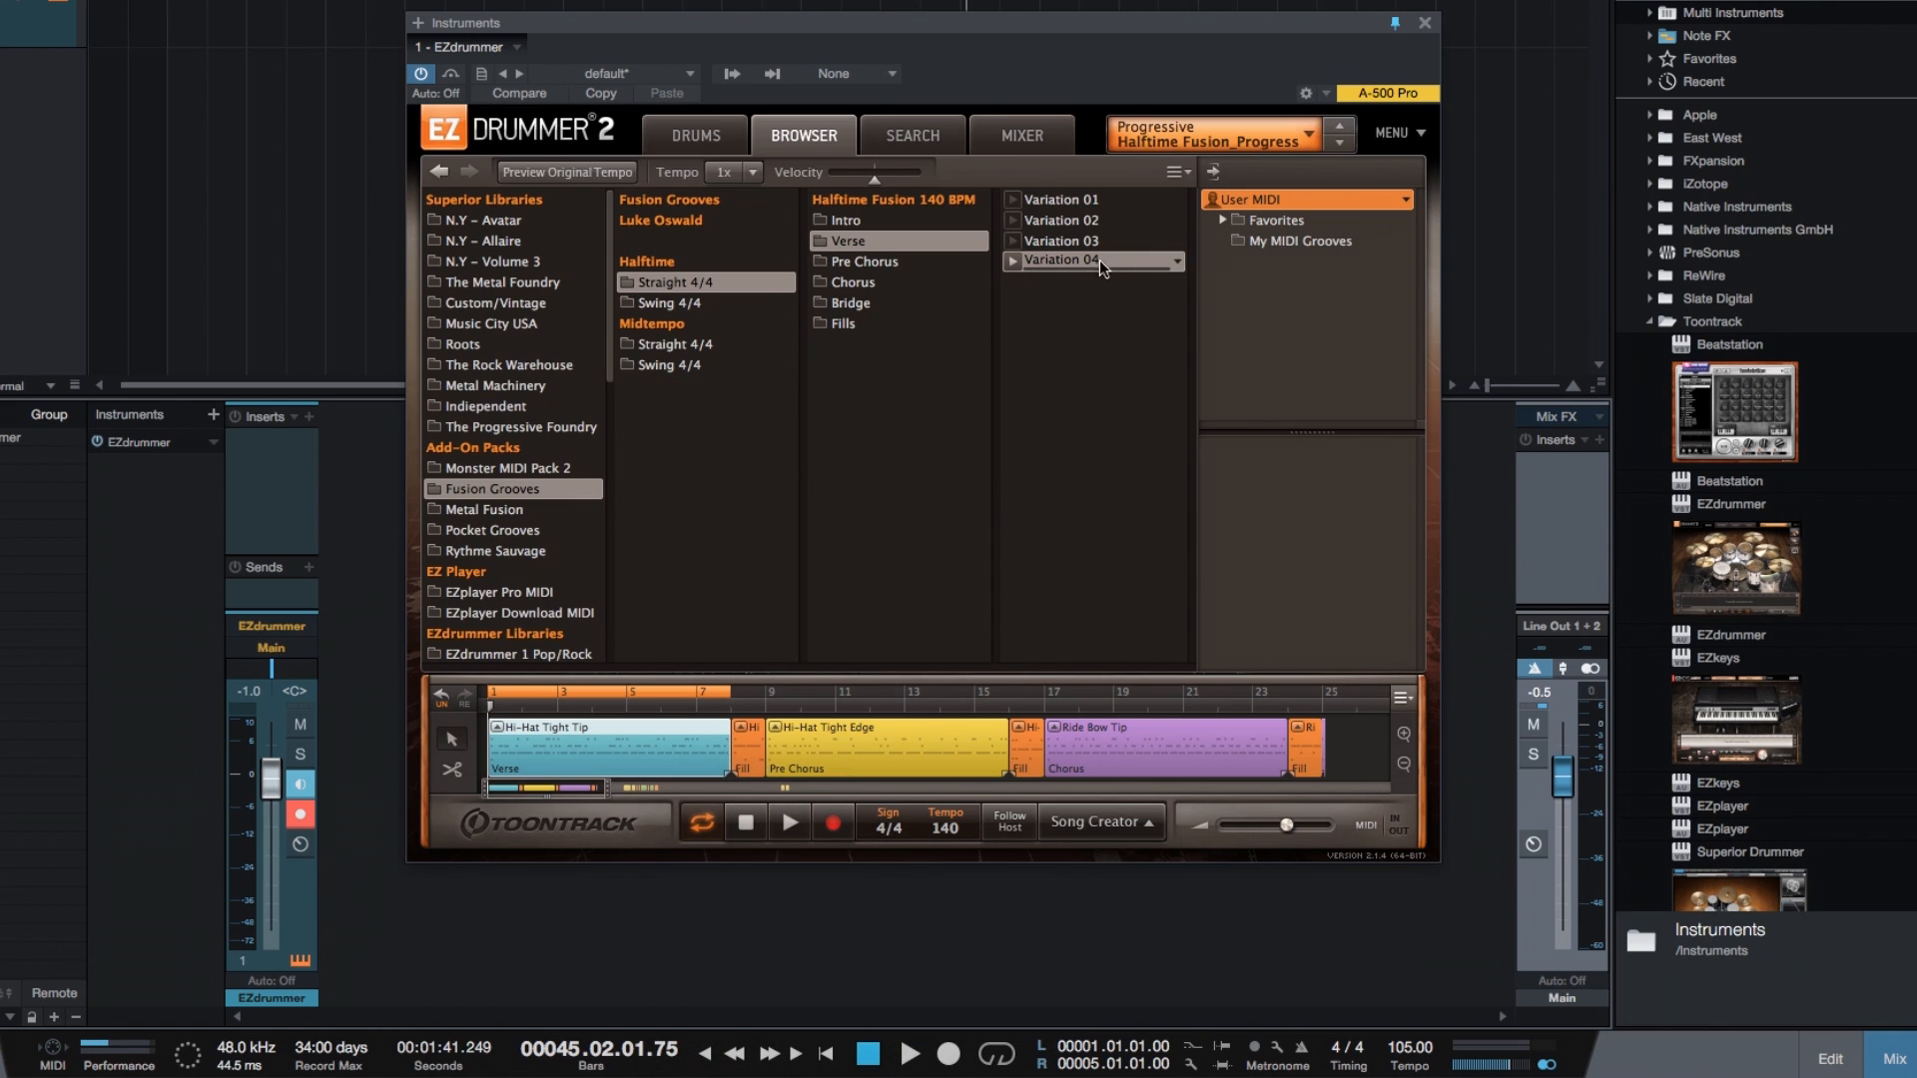
left_click(1013, 264)
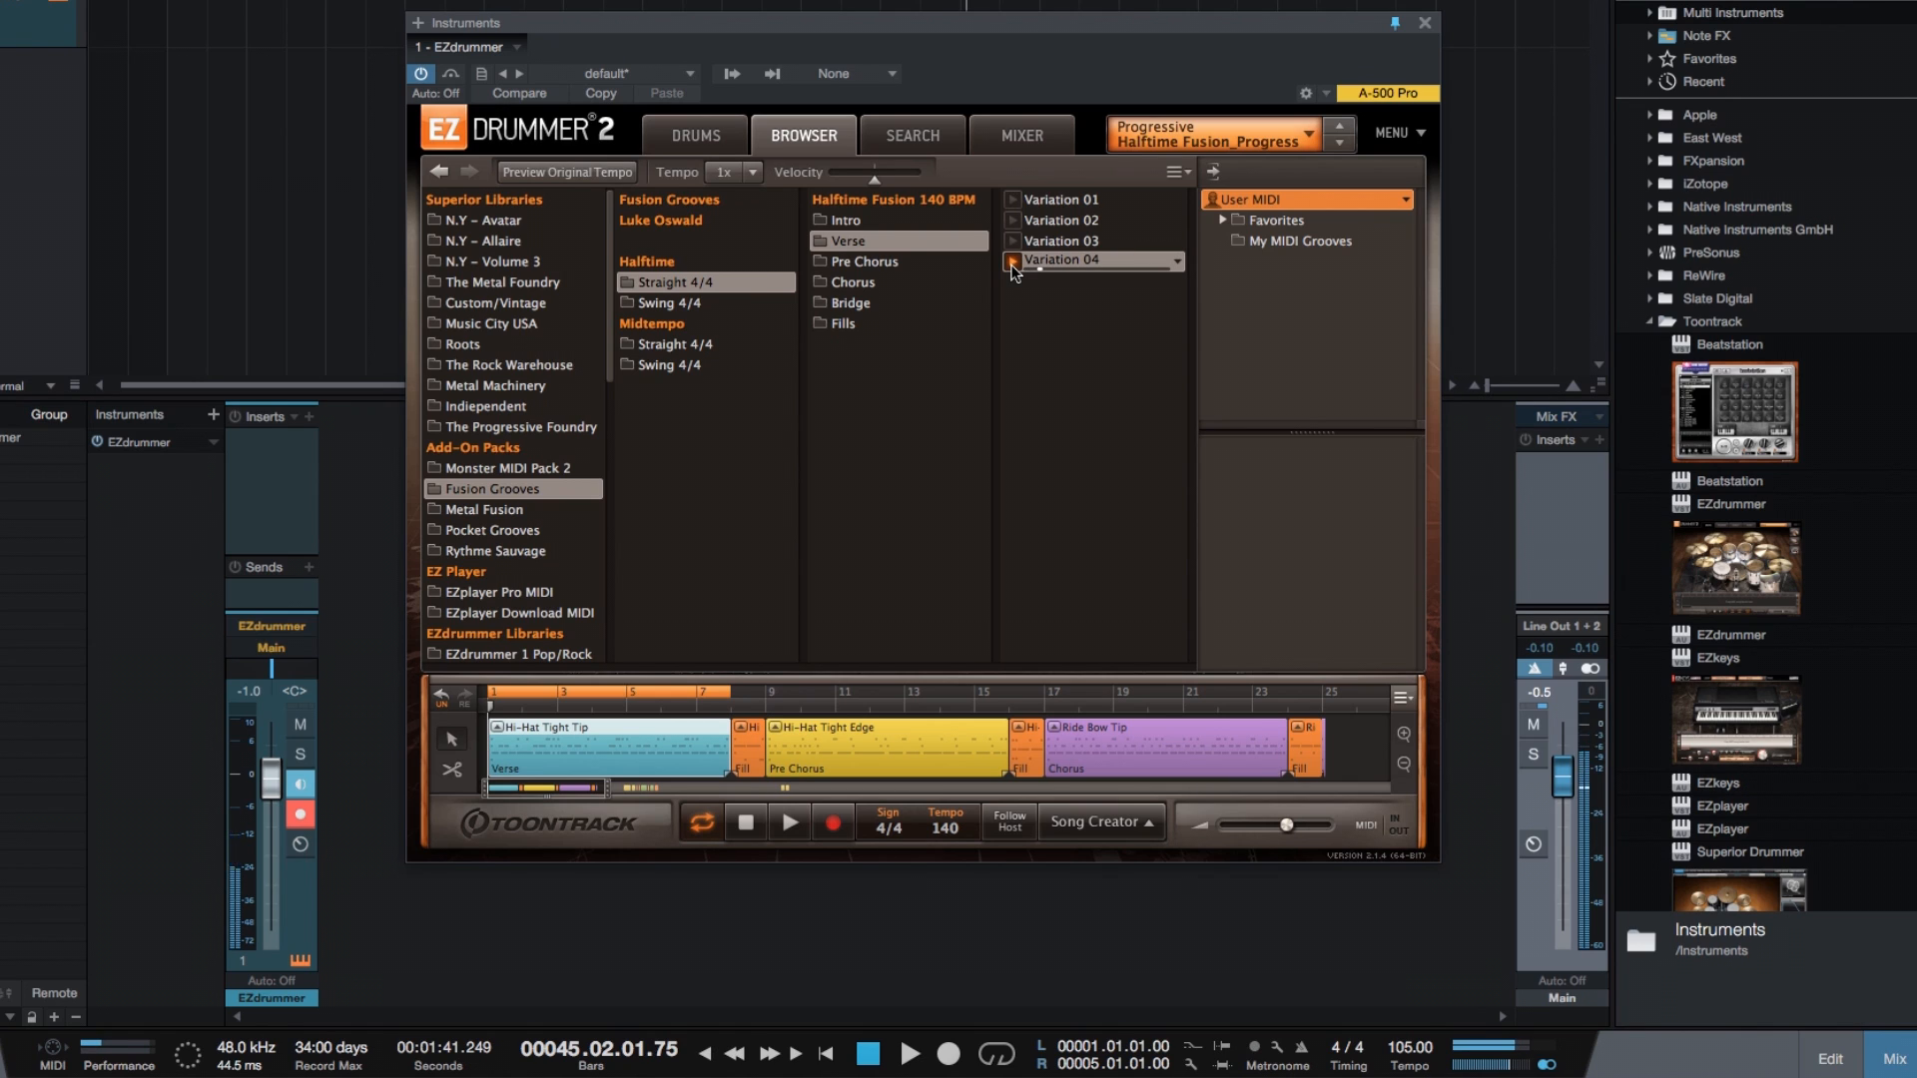
Locate the source grooves of the existing Pre Chorus and Chorus blocks and audition Variation 04 of each
key("Down")
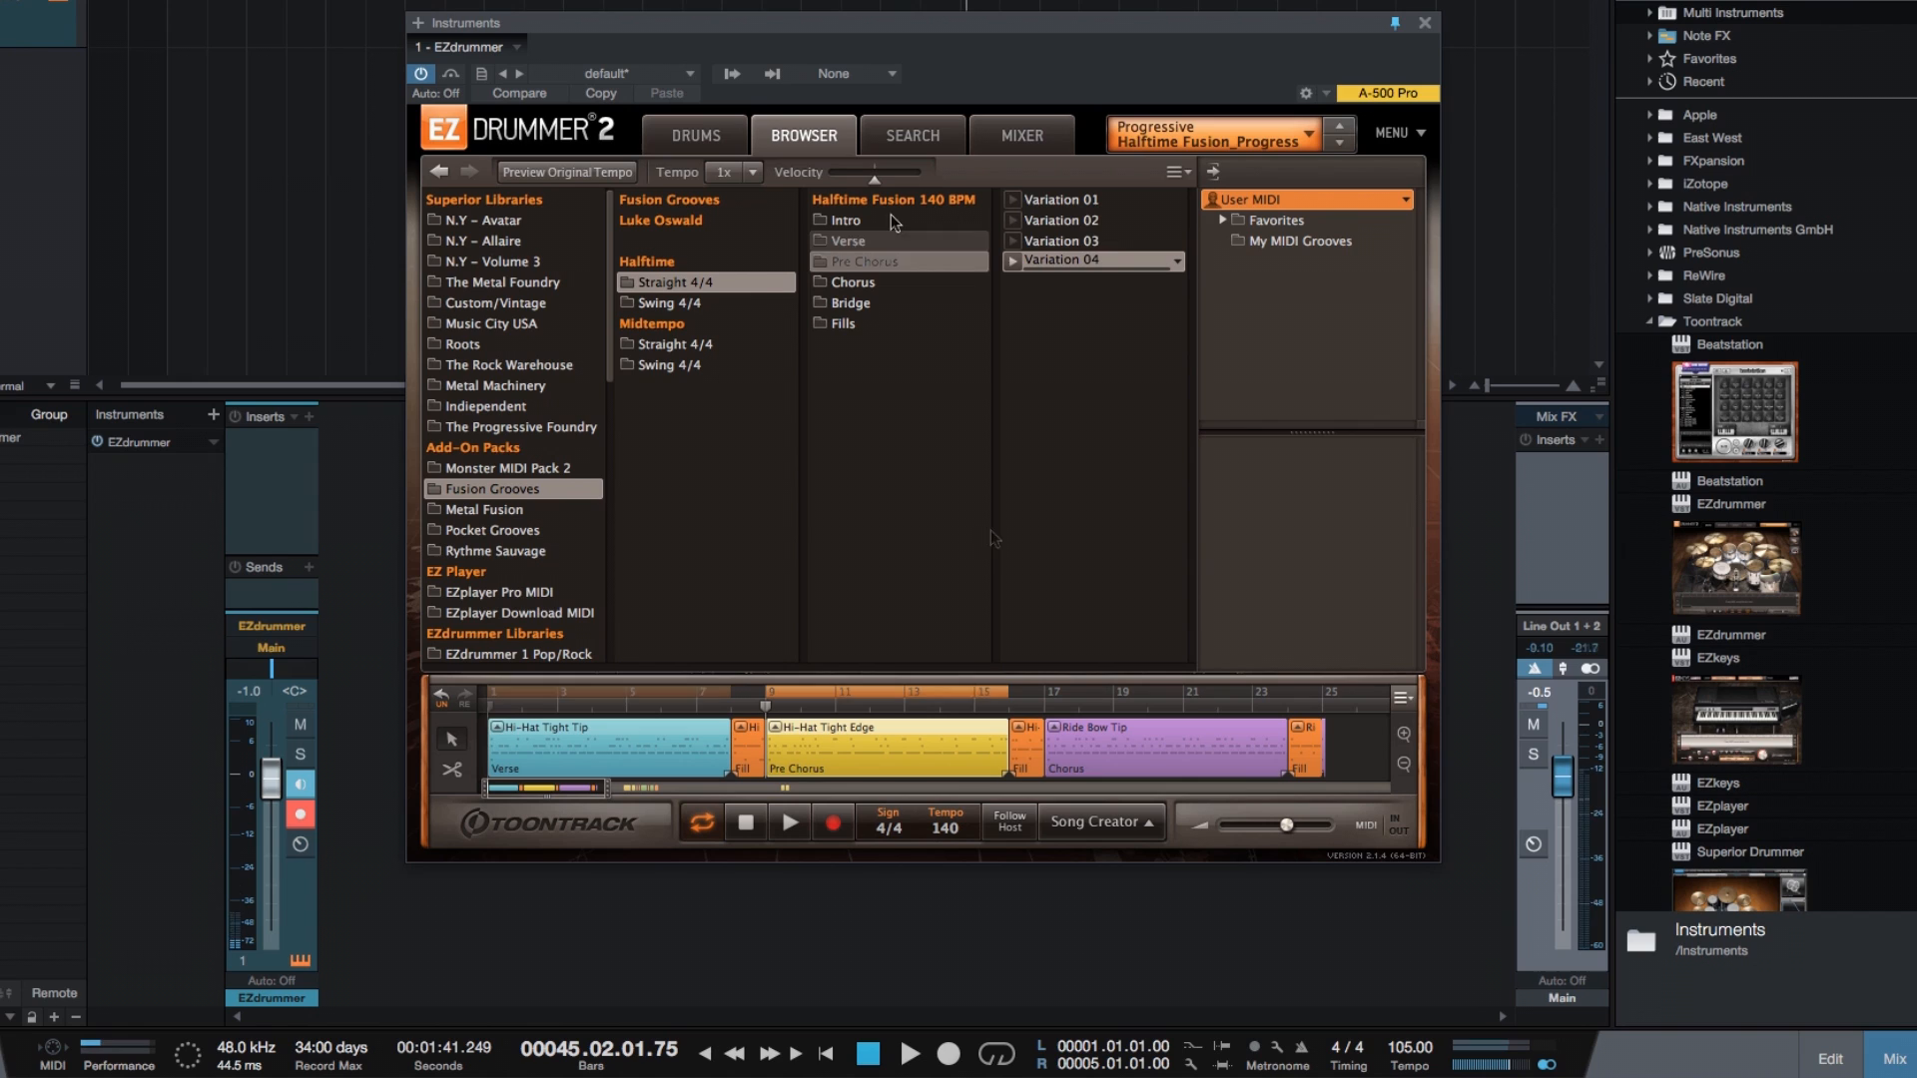
left_click(1013, 263)
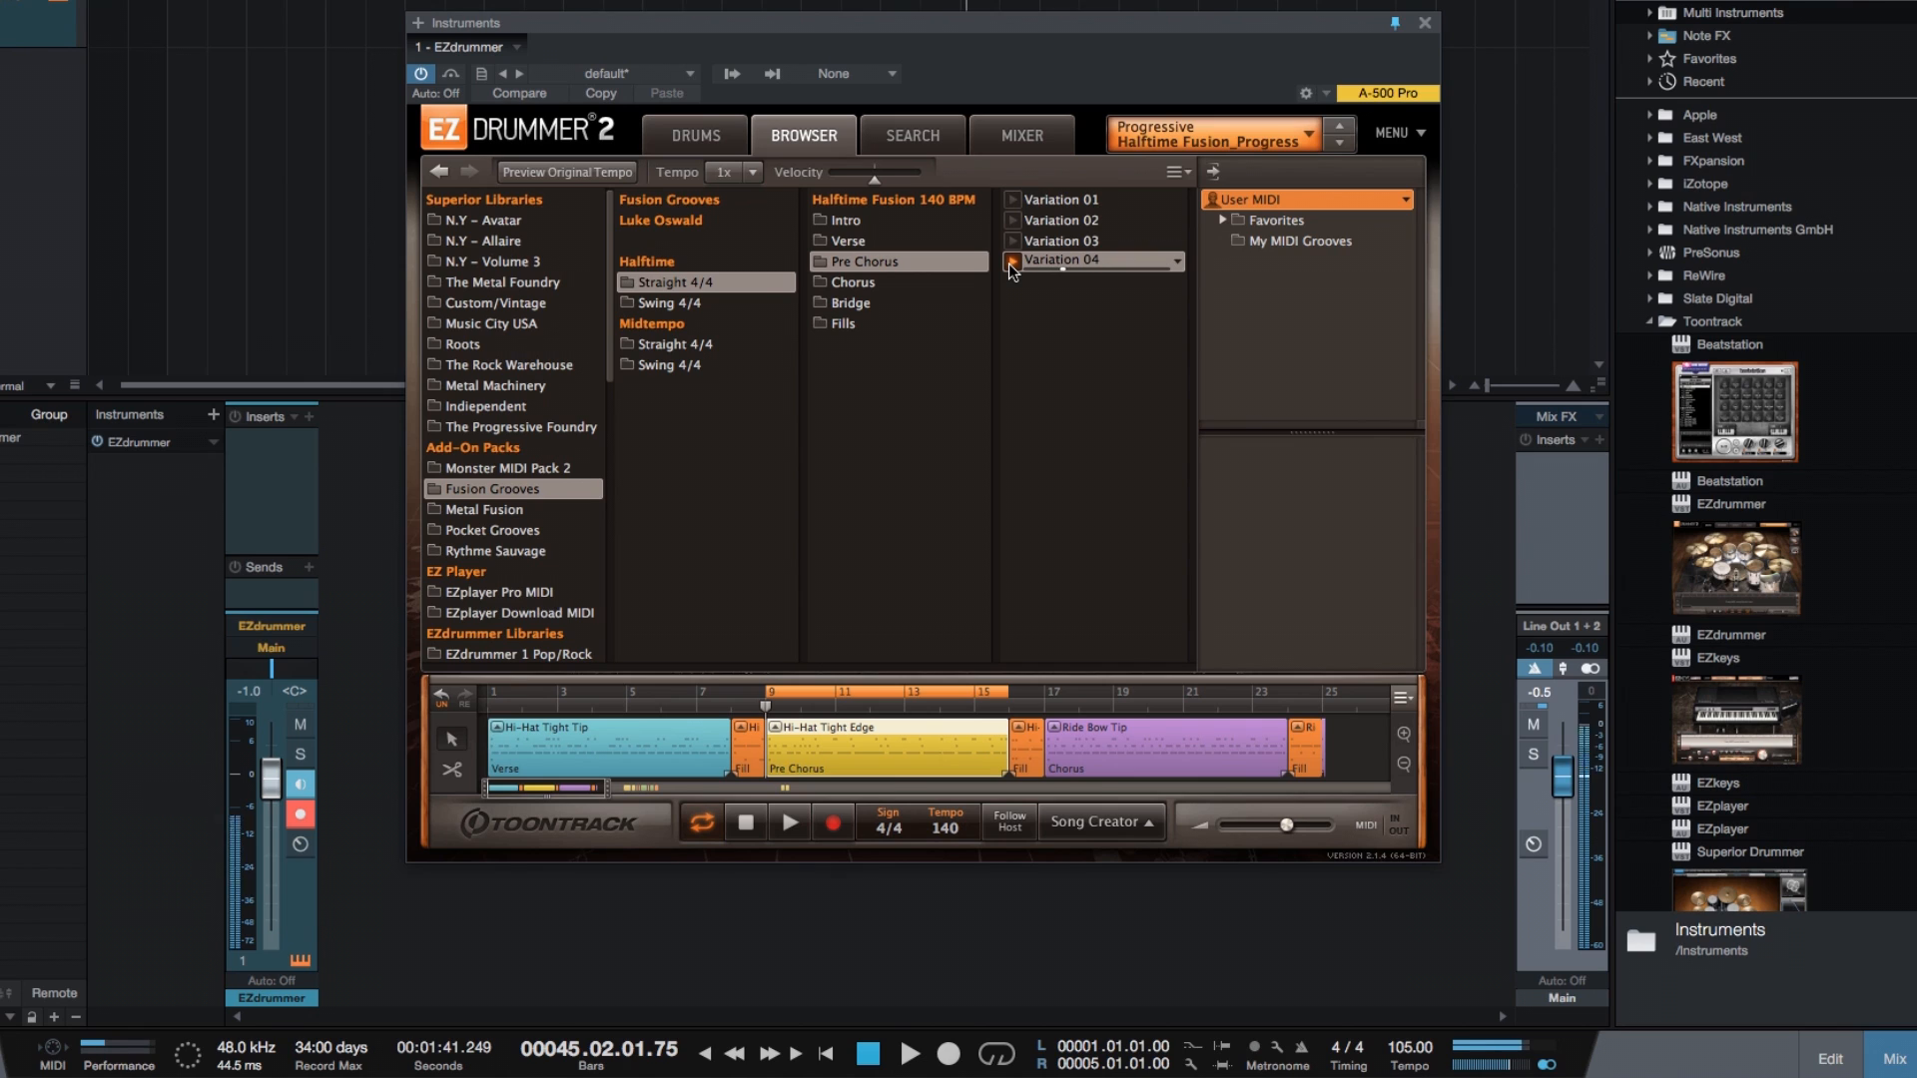
key("Down")
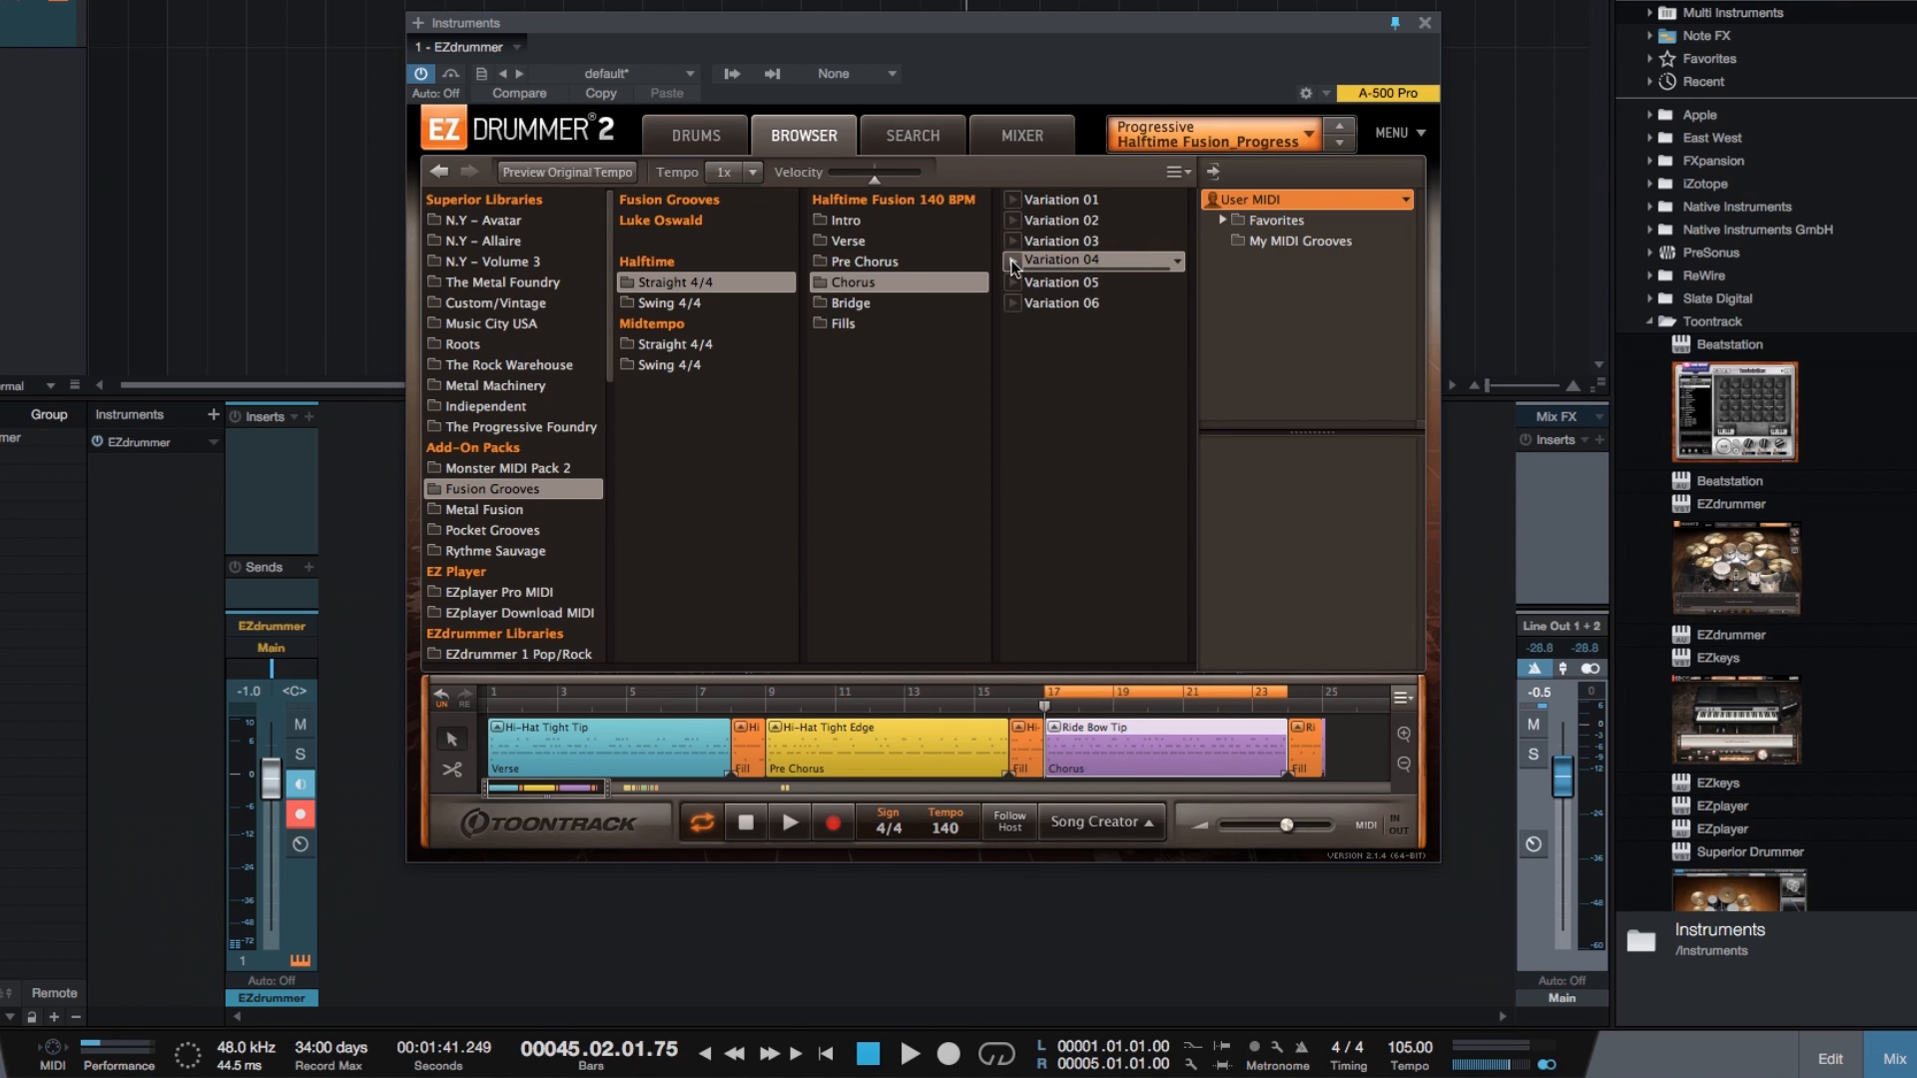
left_click(1013, 263)
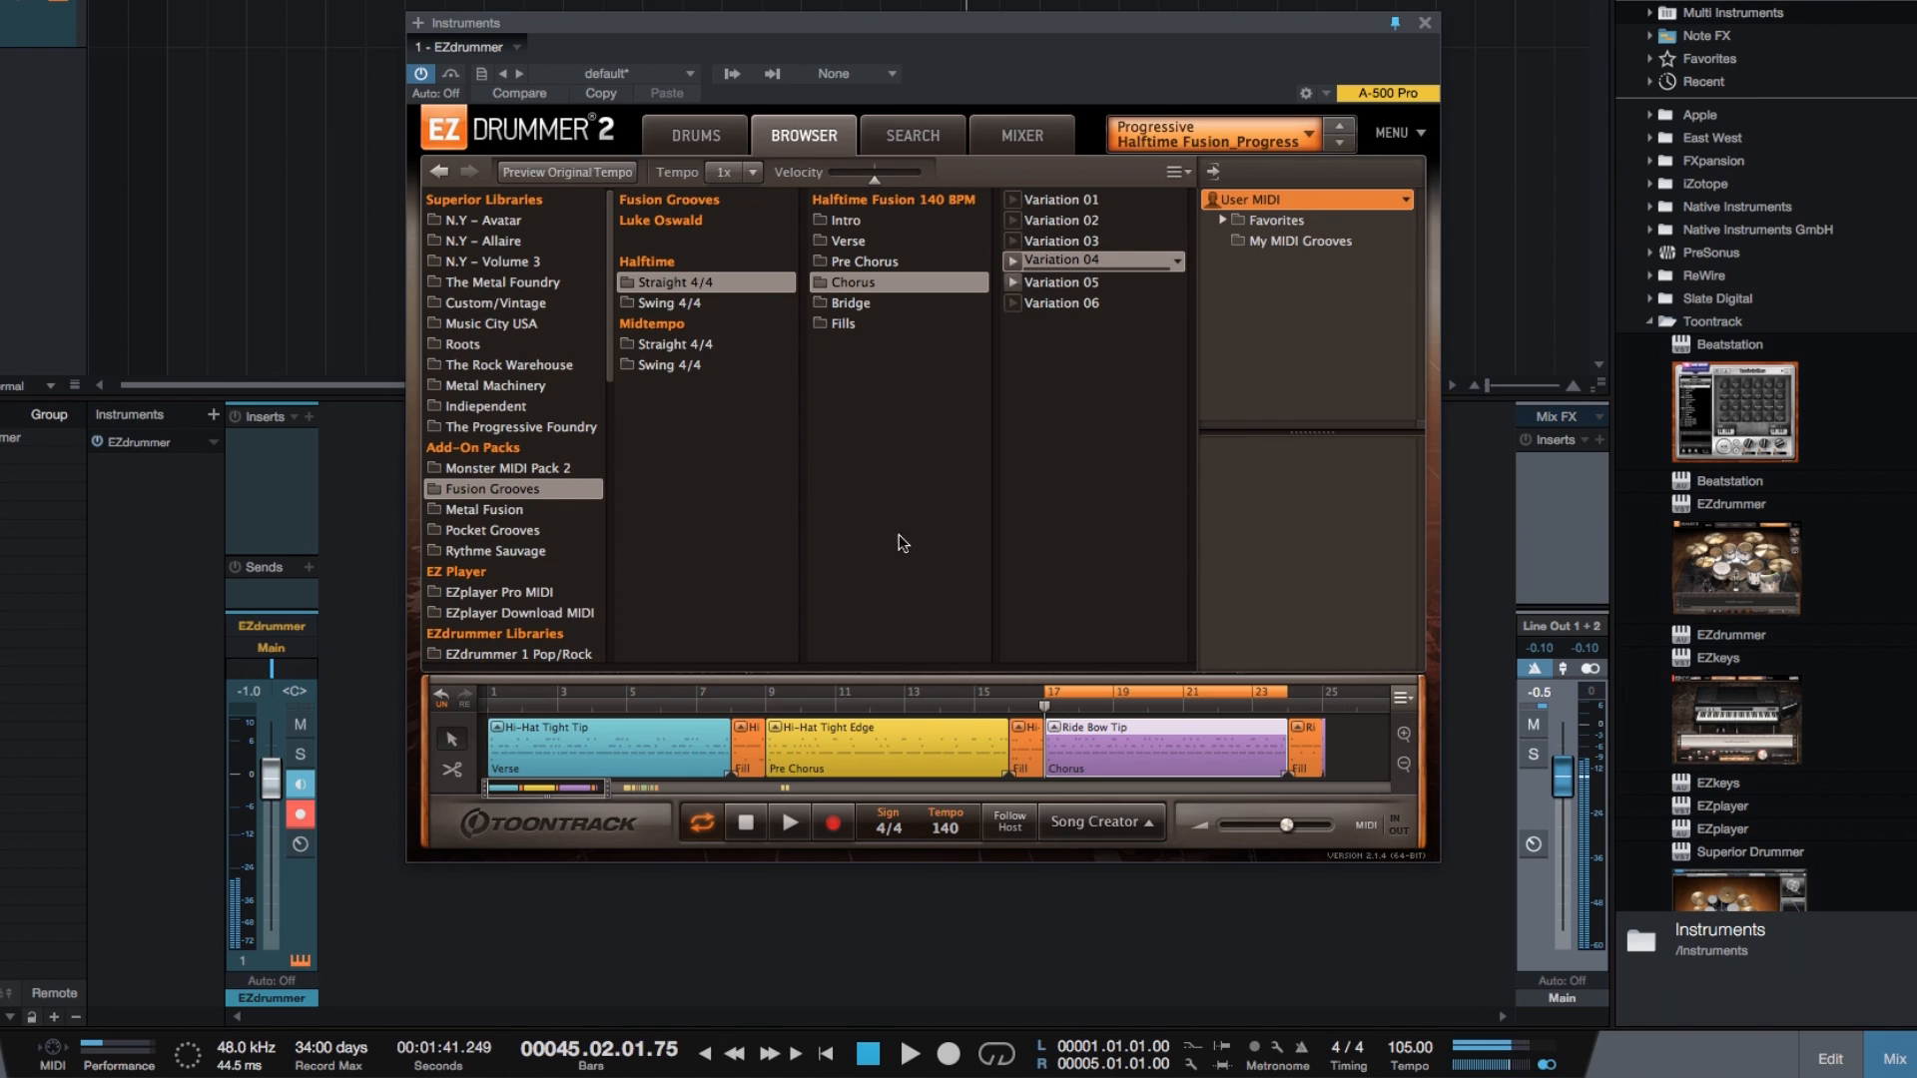
left_click(1071, 263)
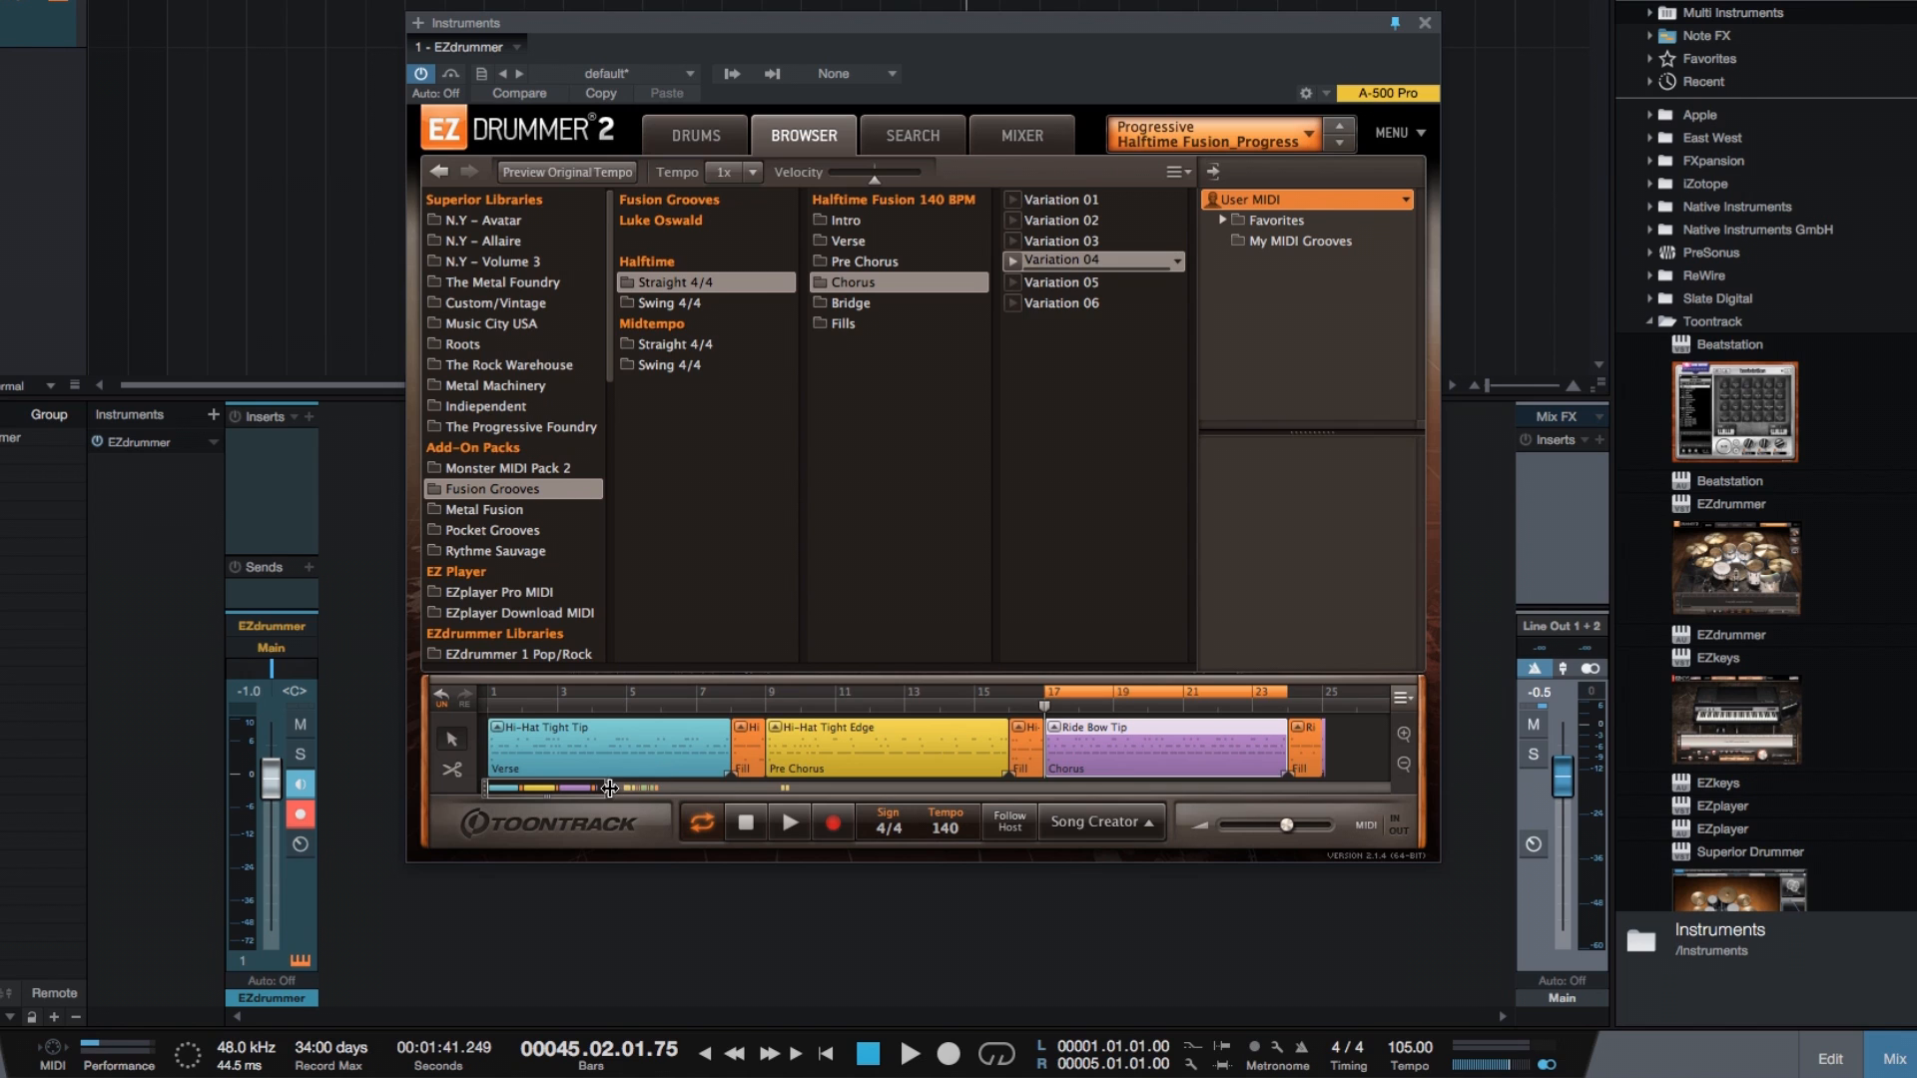
Place Variation 04 of the Verse, Pre Chorus and Chorus grooves back to back on the song track, starting at bar 29
left_click_drag(609, 789, 1282, 761)
left_click_drag(1348, 759, 1351, 759)
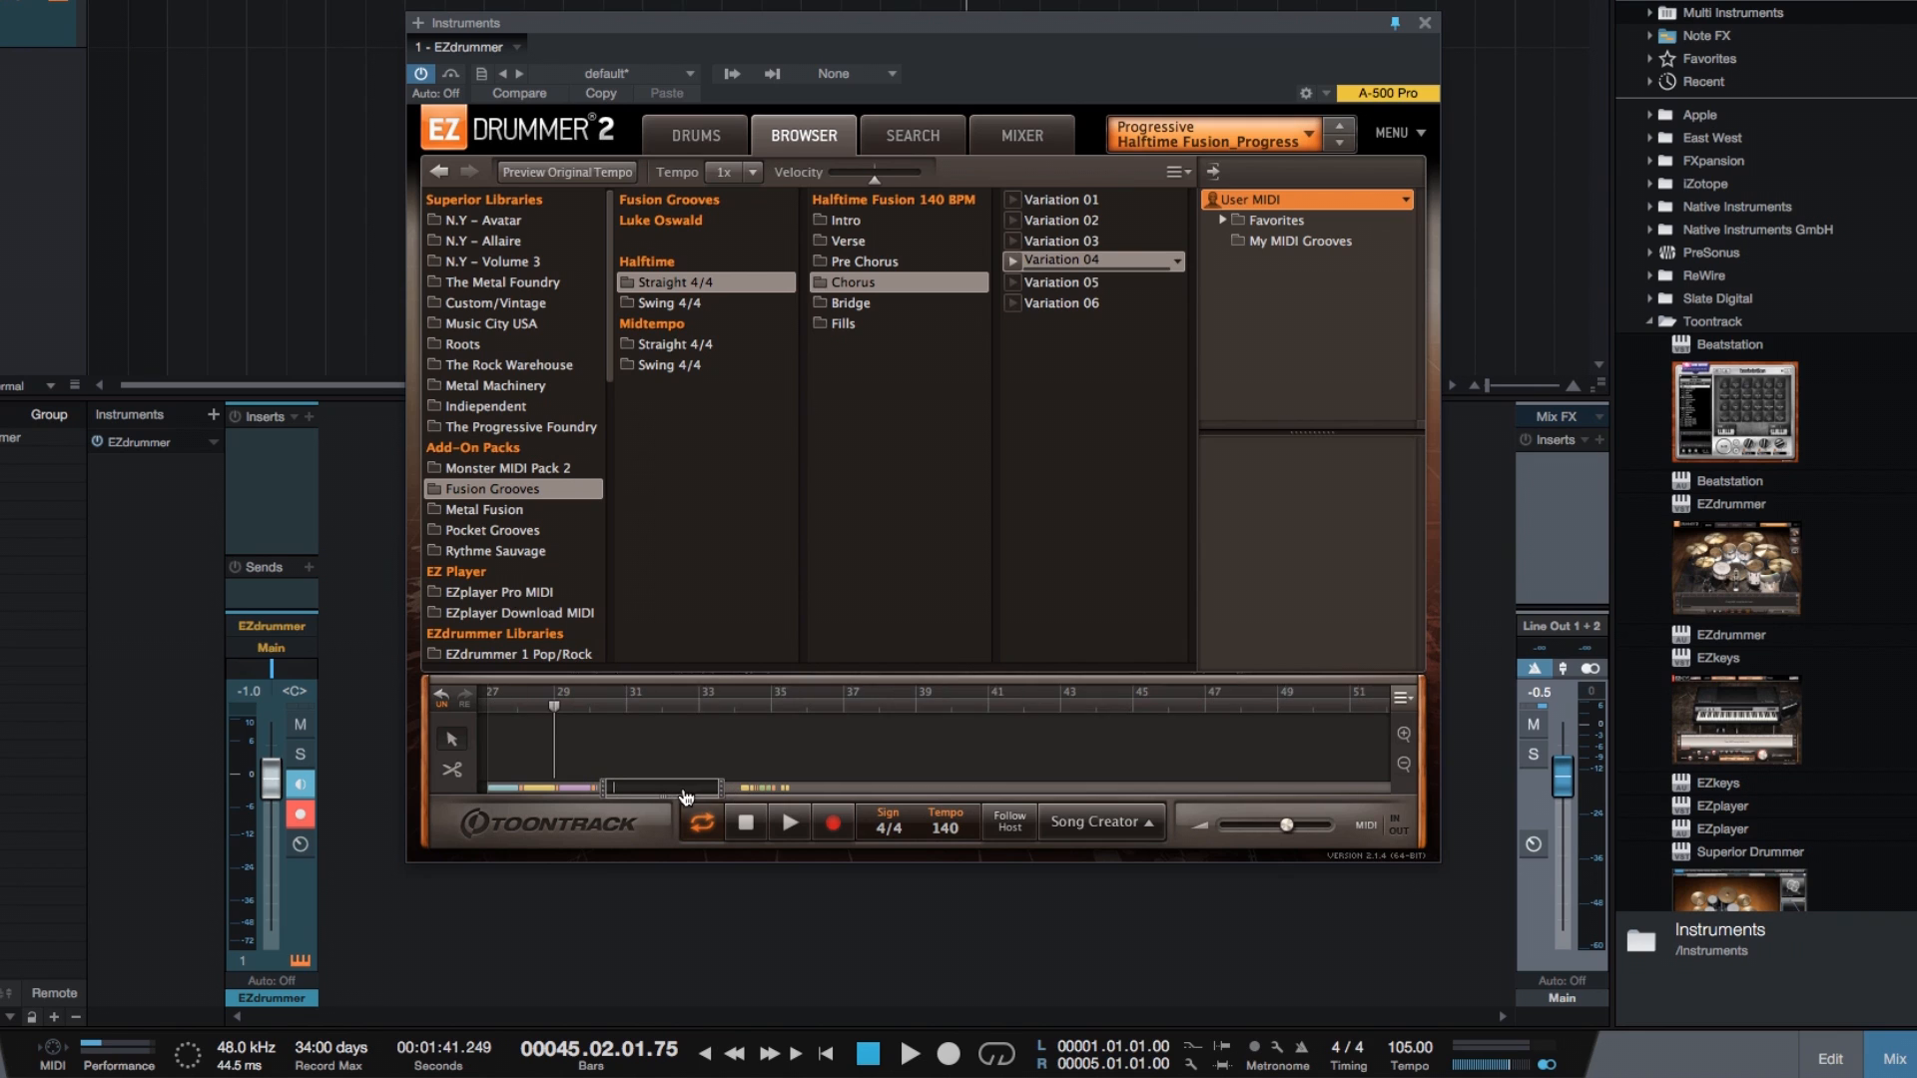
left_click_drag(685, 796, 687, 796)
left_click(851, 242)
left_click_drag(1048, 262, 879, 723)
left_click(865, 262)
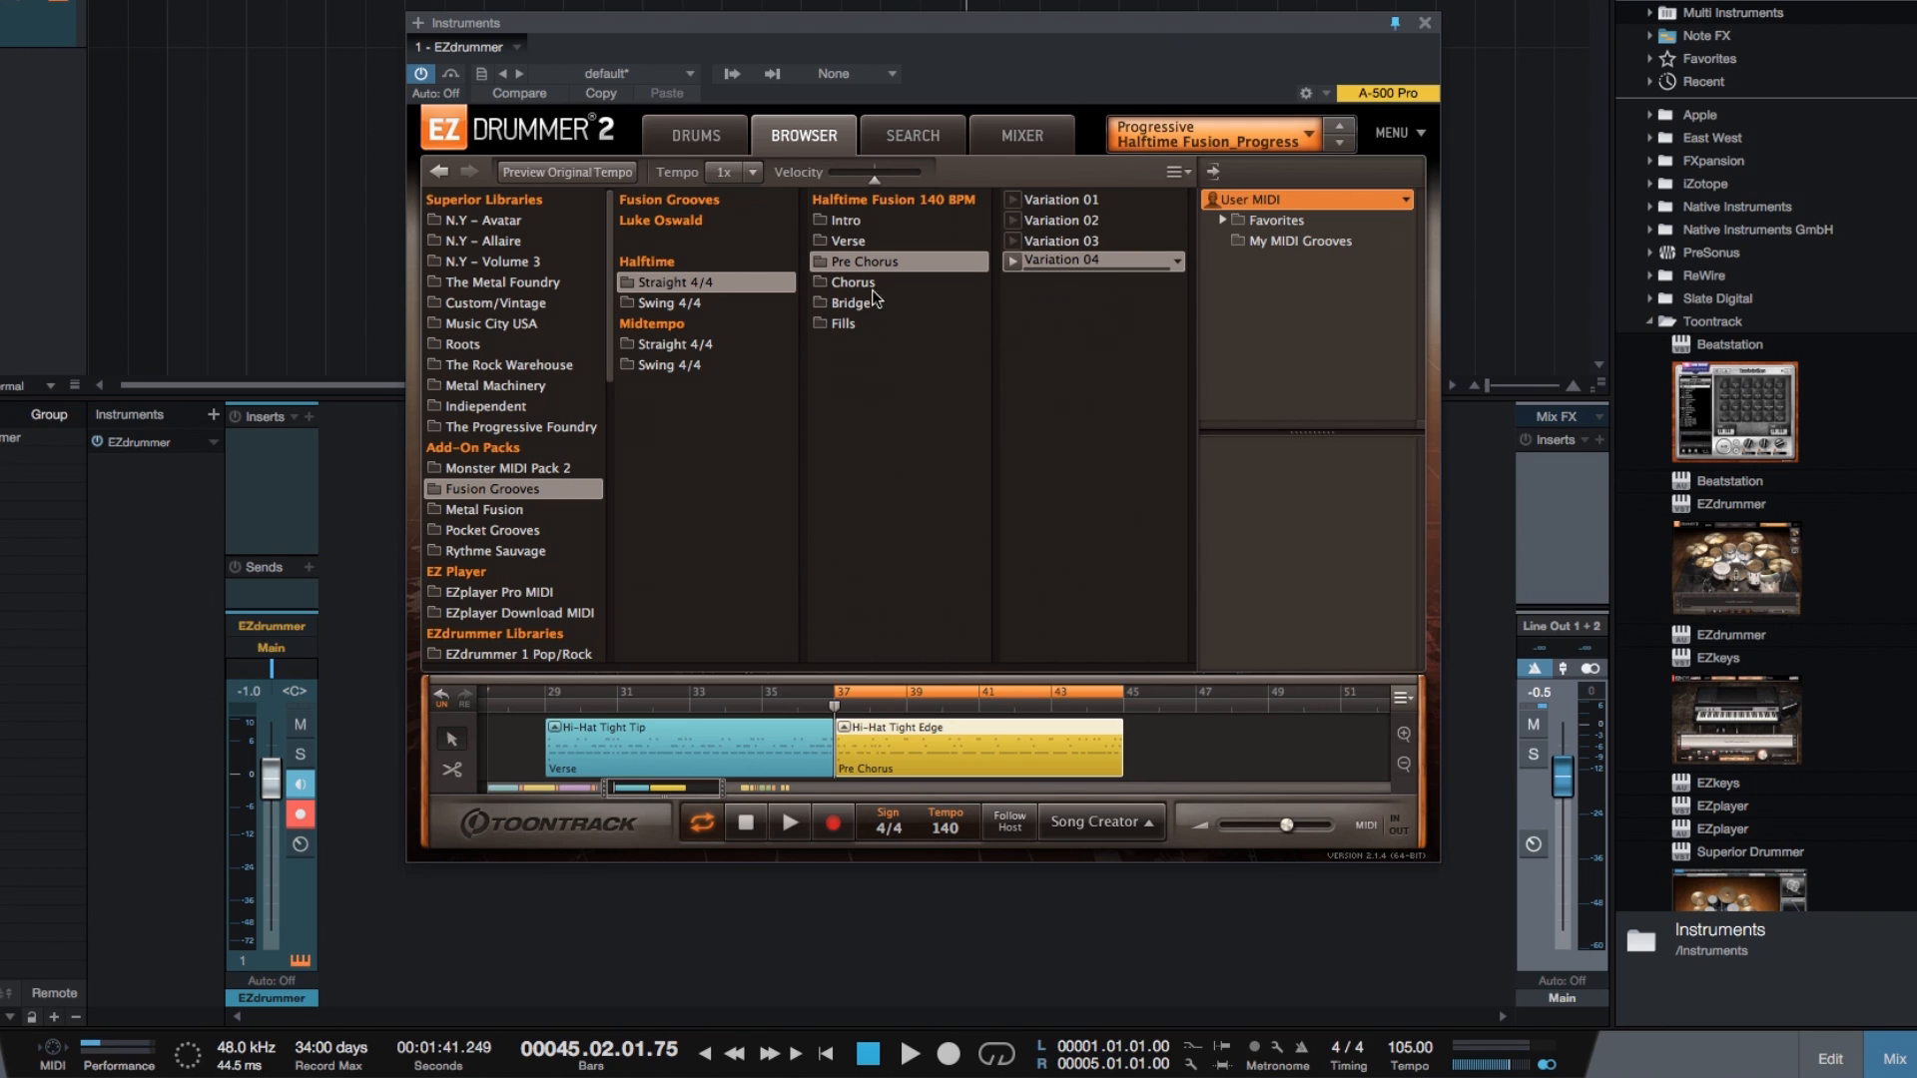
left_click(854, 283)
left_click_drag(1059, 262, 1130, 743)
Shorten the new Verse, Pre Chorus and Chorus blocks to about five bars each, leaving gaps for fills
left_click_drag(726, 795, 705, 752)
left_click_drag(1063, 767, 971, 768)
left_click_drag(1324, 766, 1225, 762)
Locate the source variations of the three fill blocks in the original arrangement within the library
left_click_drag(689, 807, 534, 797)
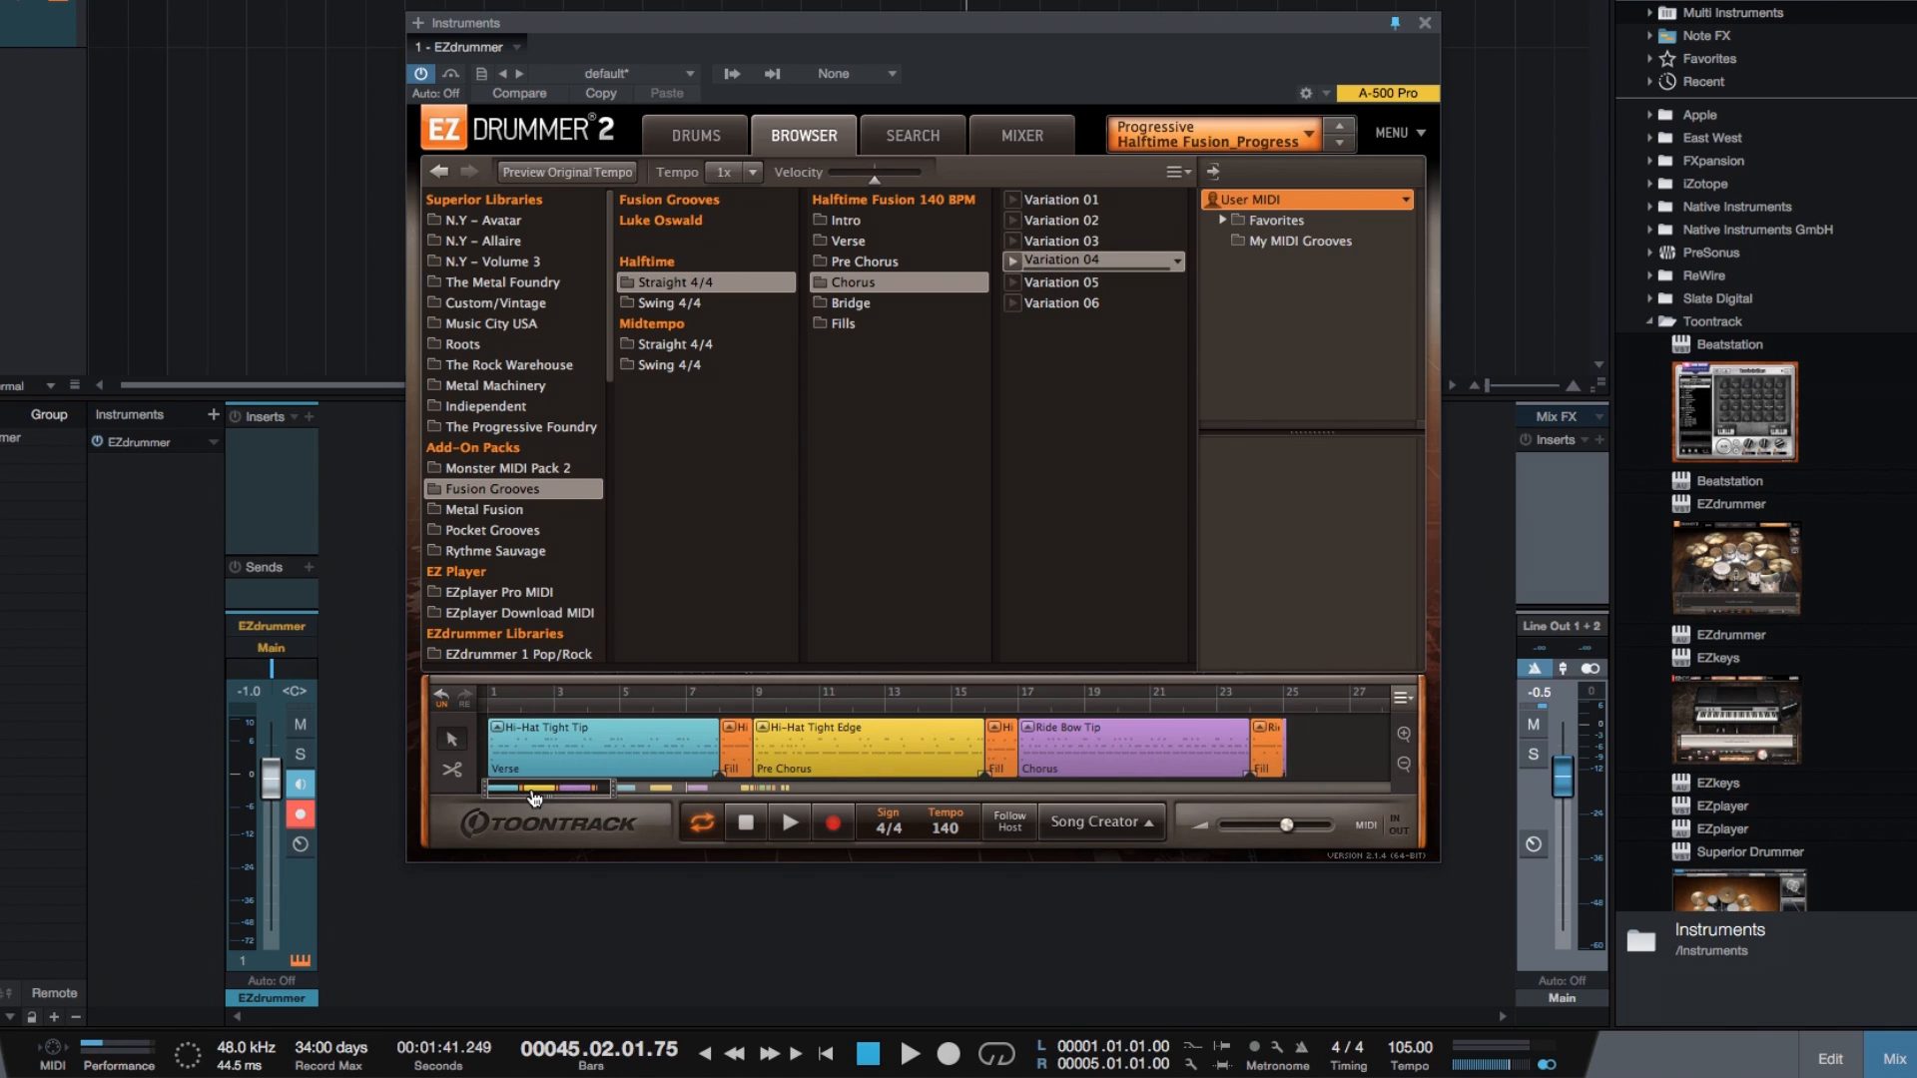
right_click(733, 739)
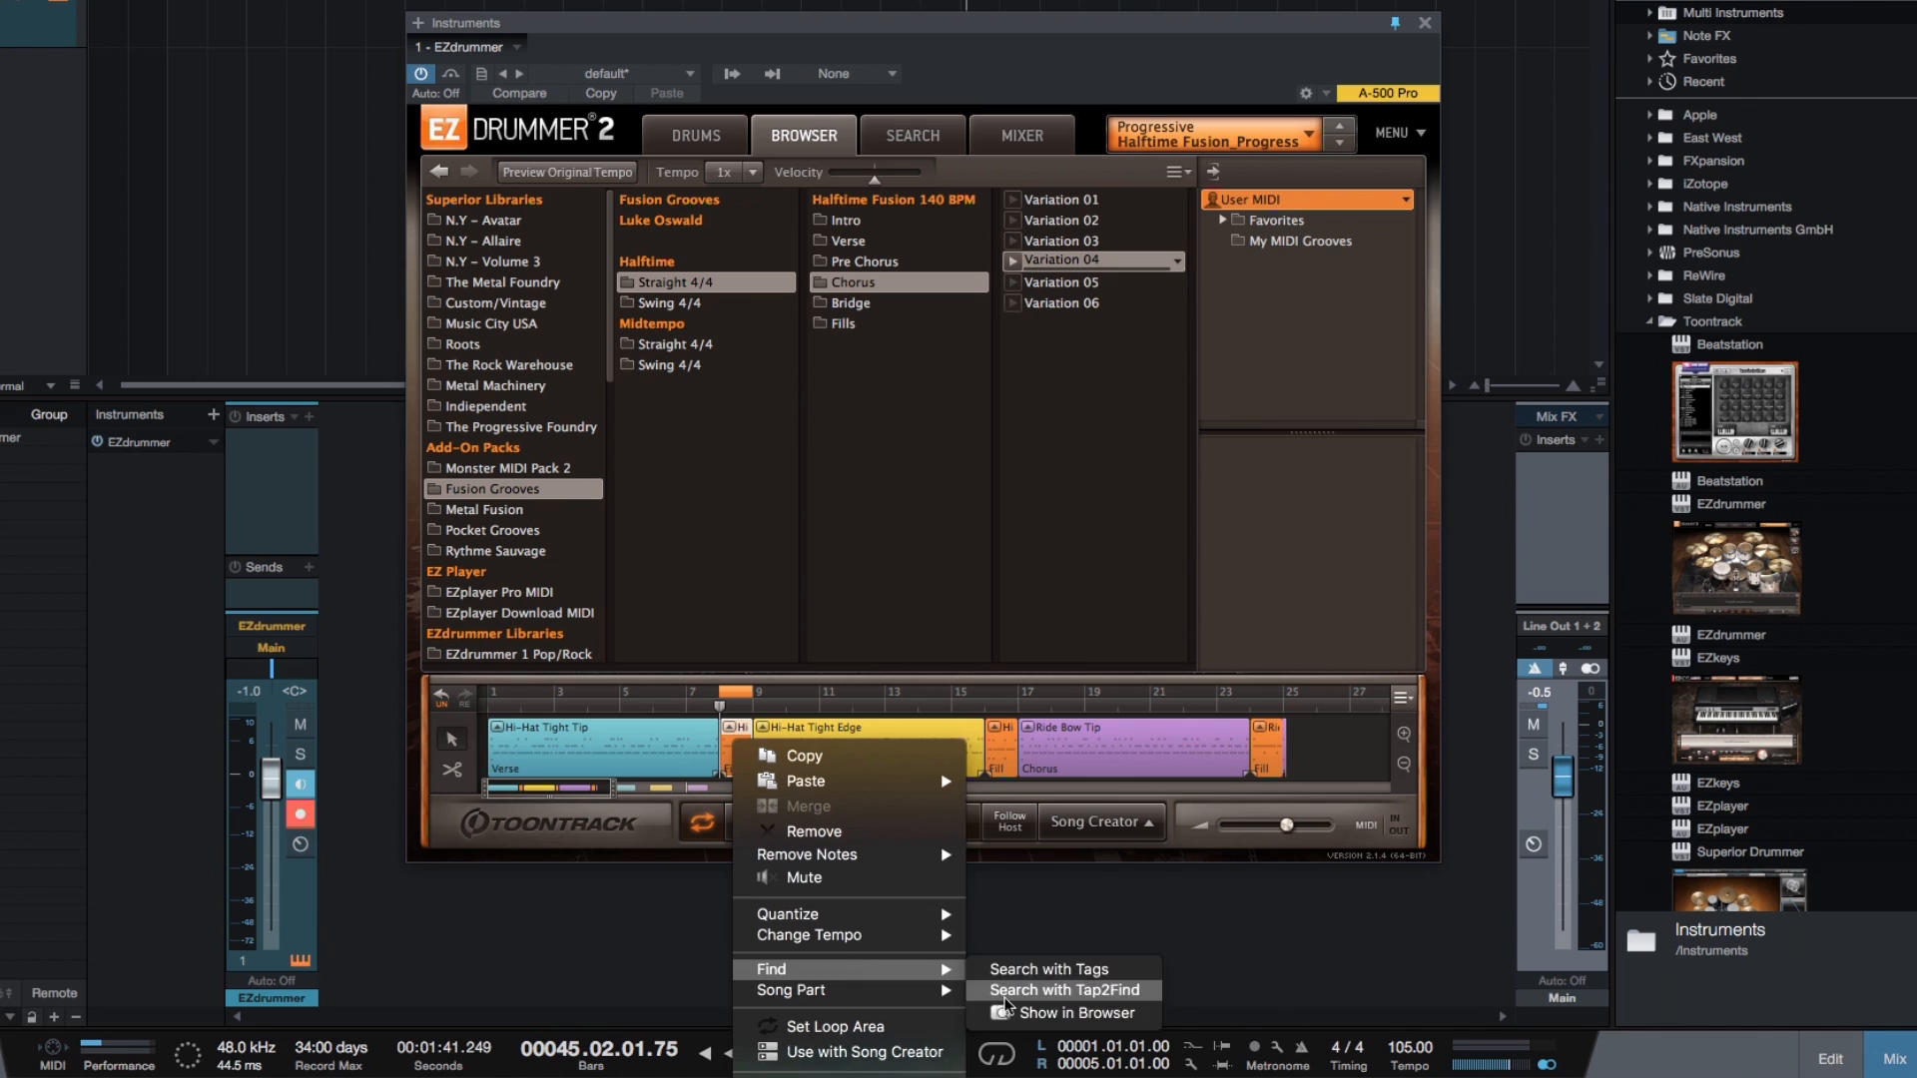
left_click(1124, 399)
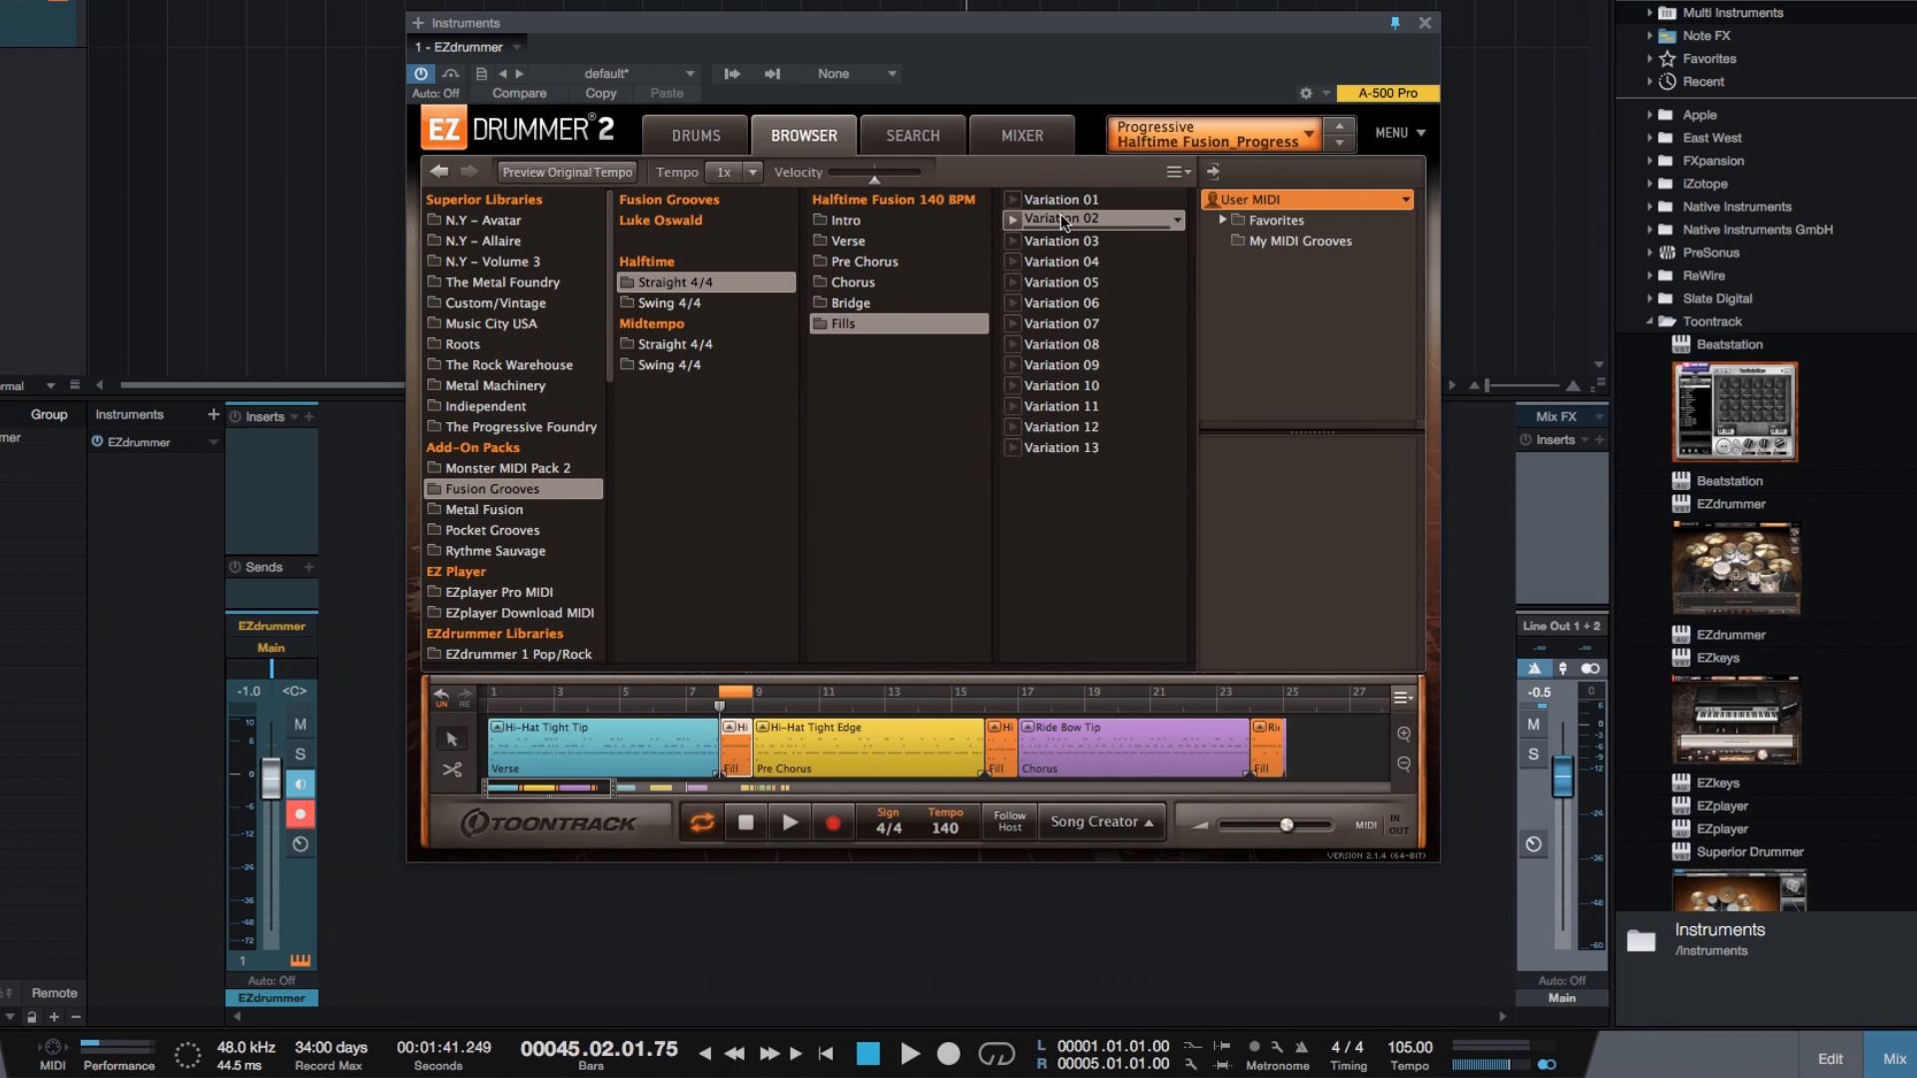
right_click(1007, 756)
left_click(1298, 1022)
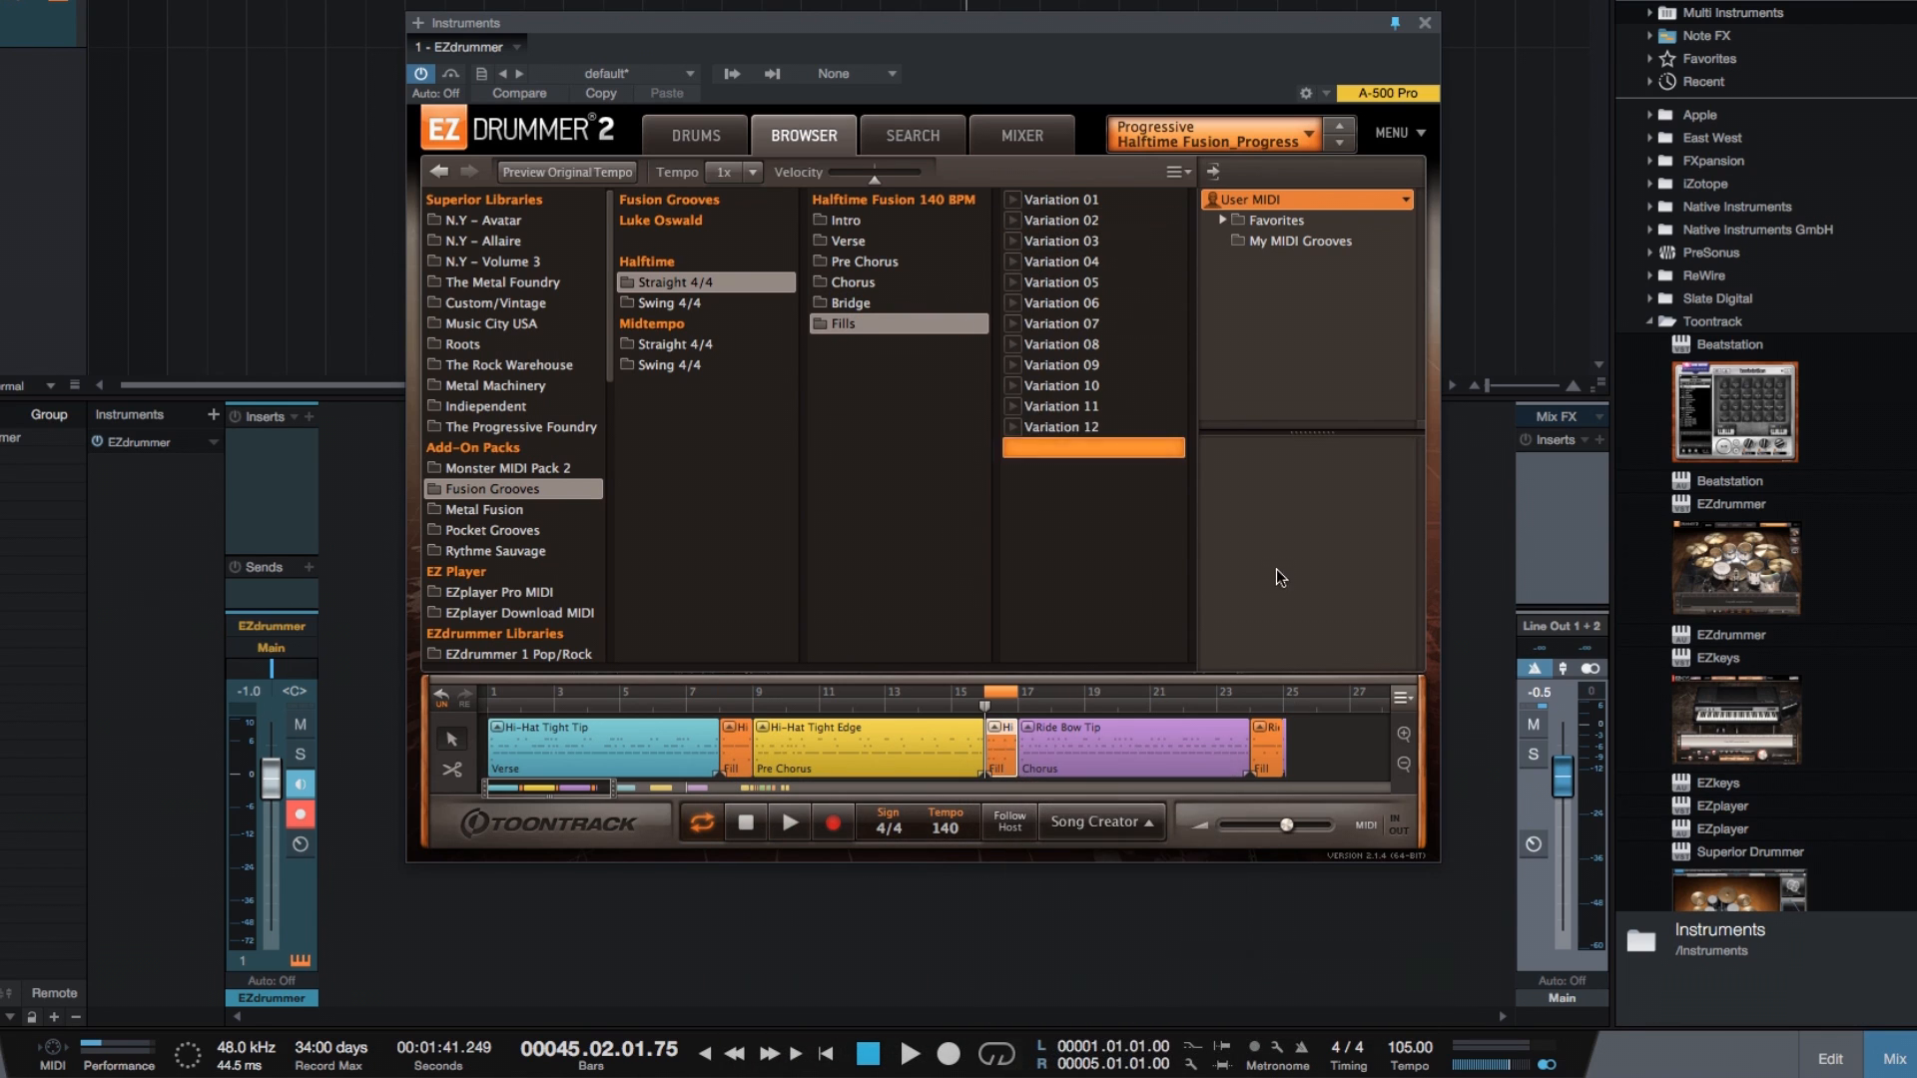
right_click(1270, 755)
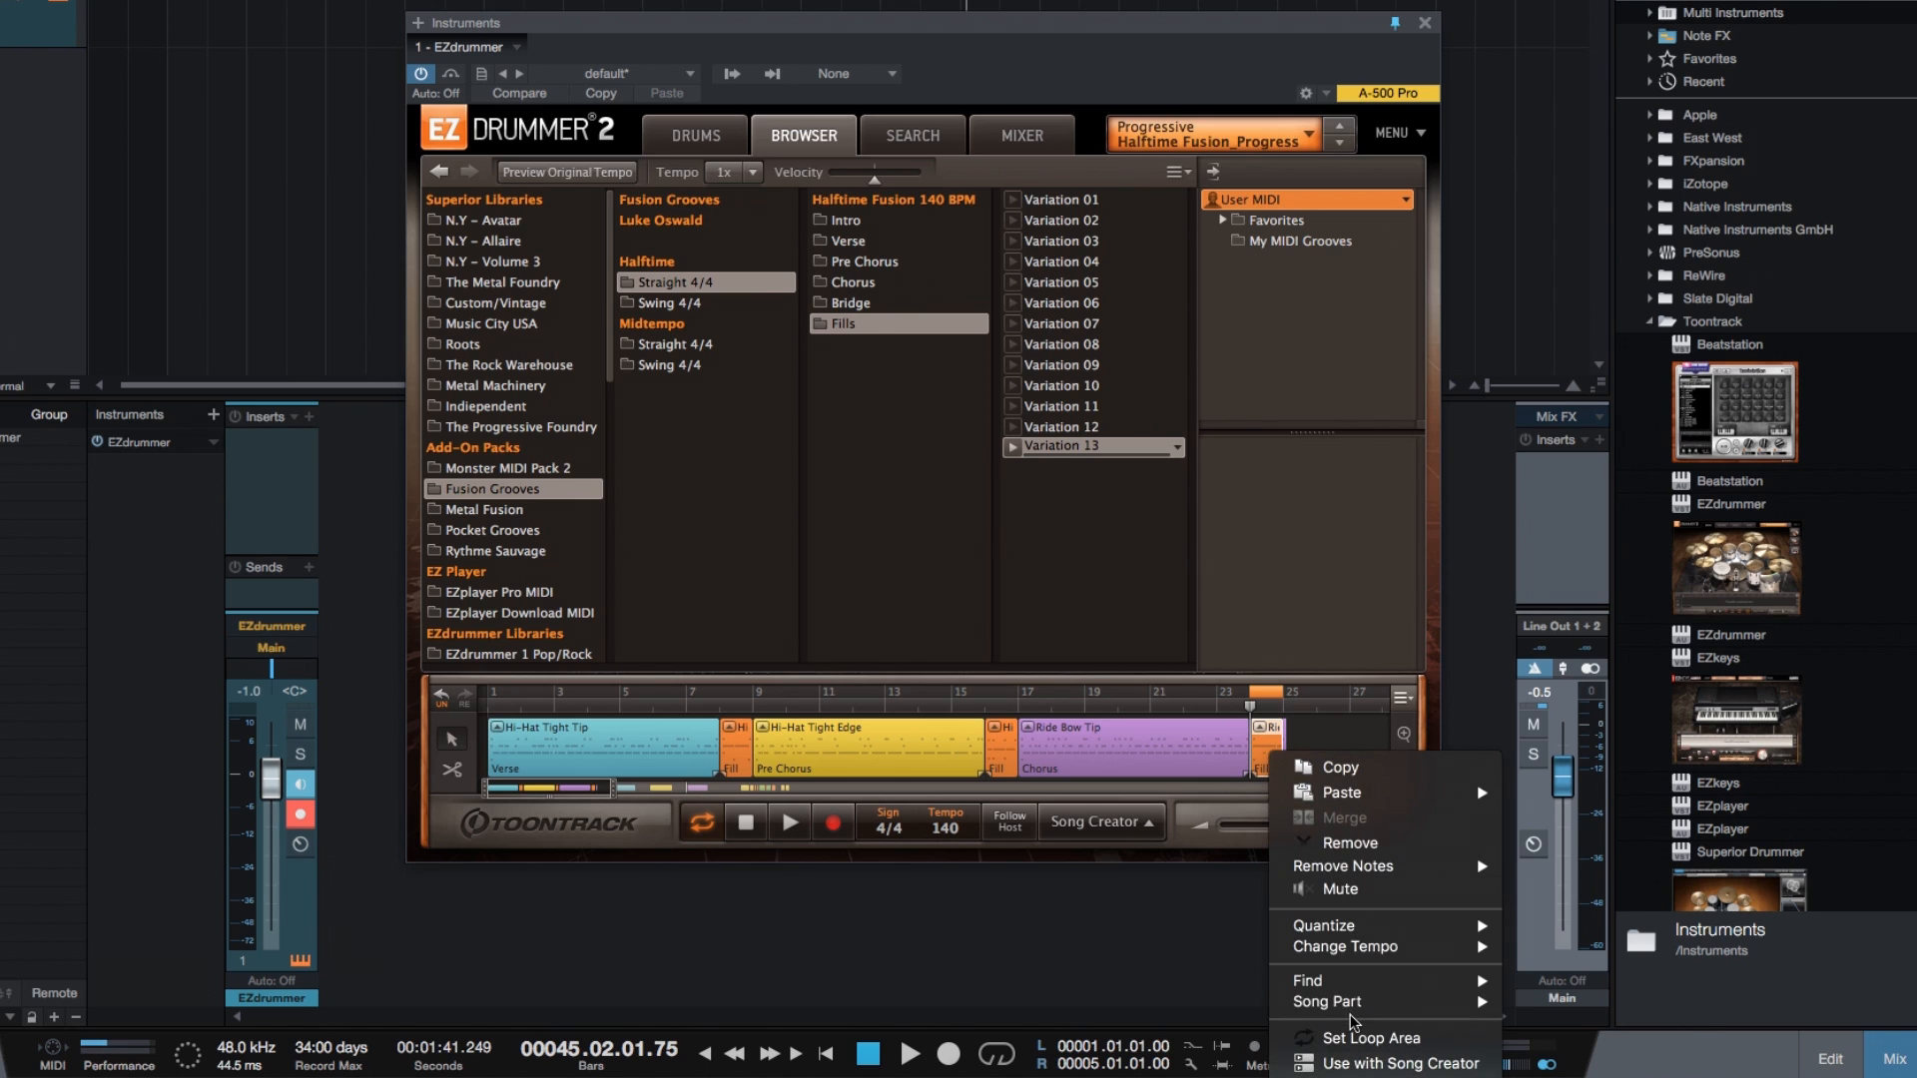
left_click(1558, 1027)
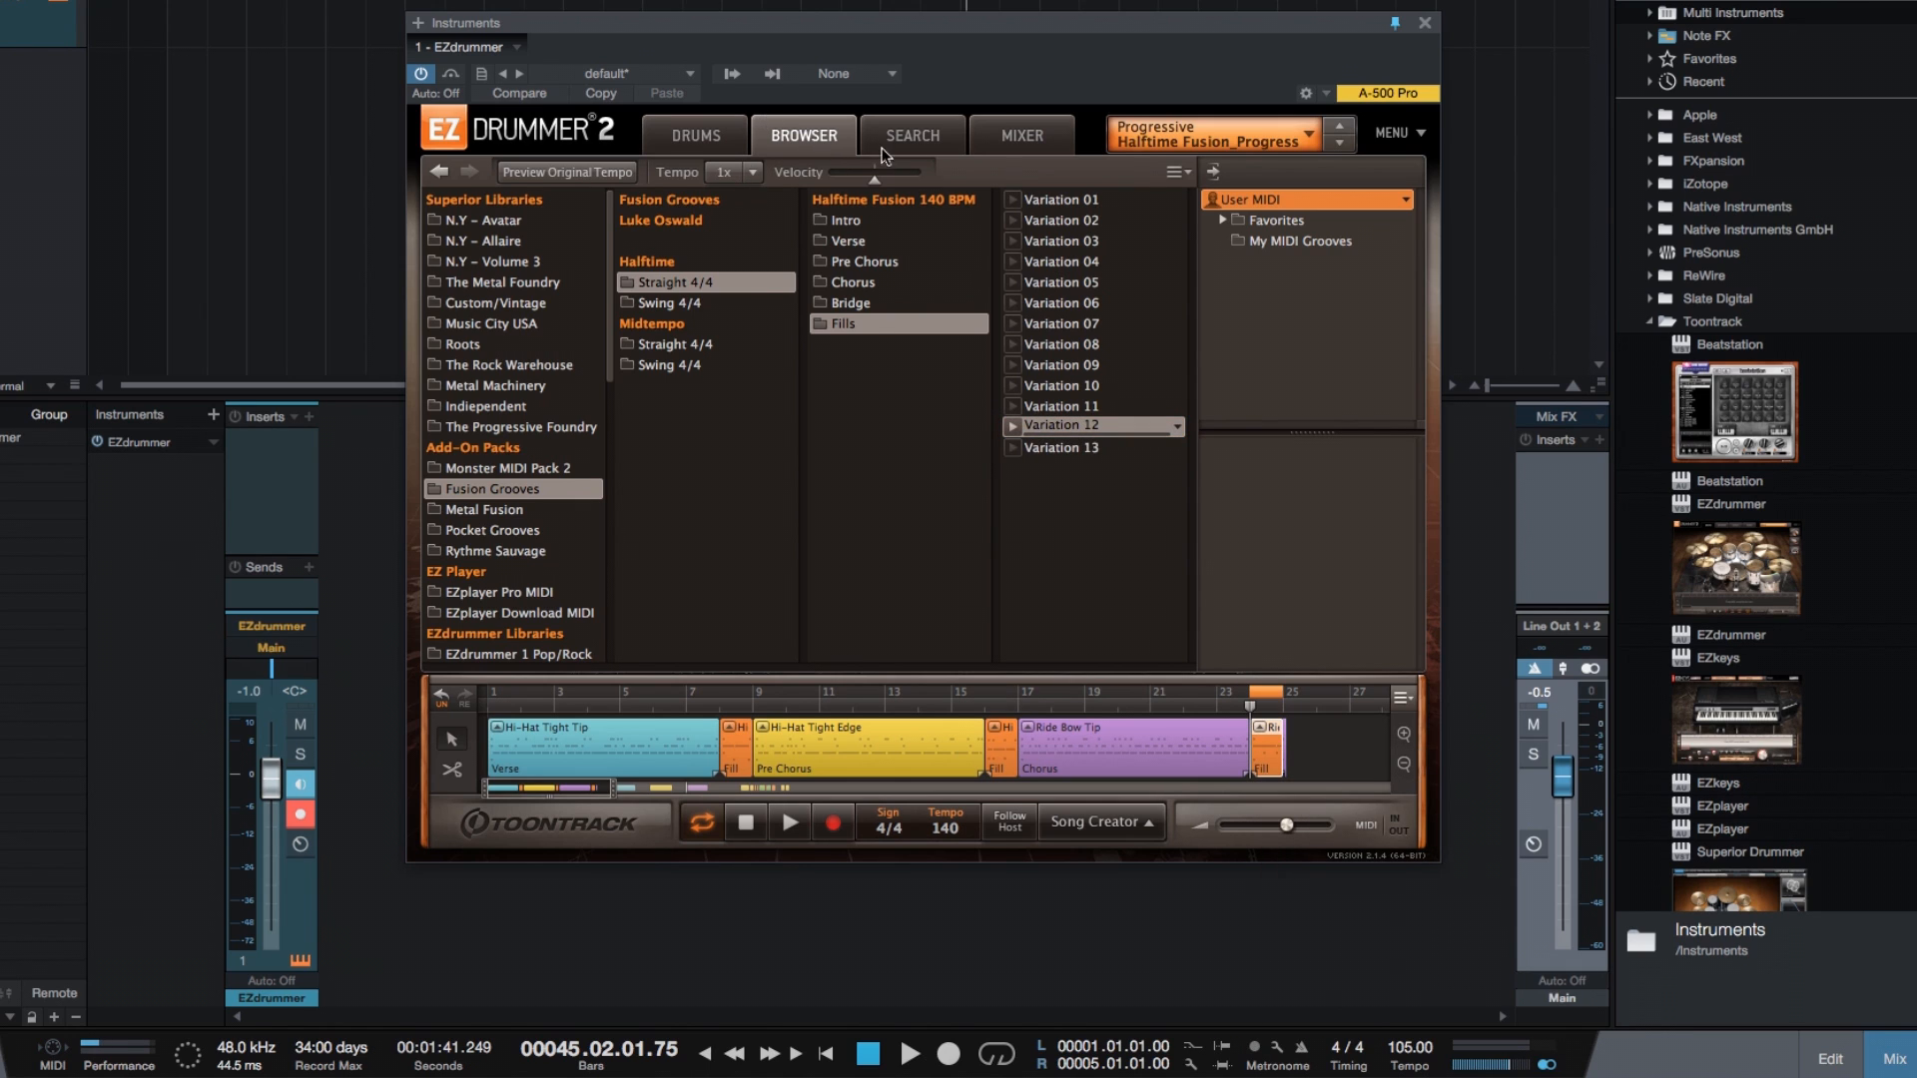
Audition fill Variation 02 and place it at bar 35, between the new Verse and Pre Chorus blocks
left_click_drag(584, 794, 703, 796)
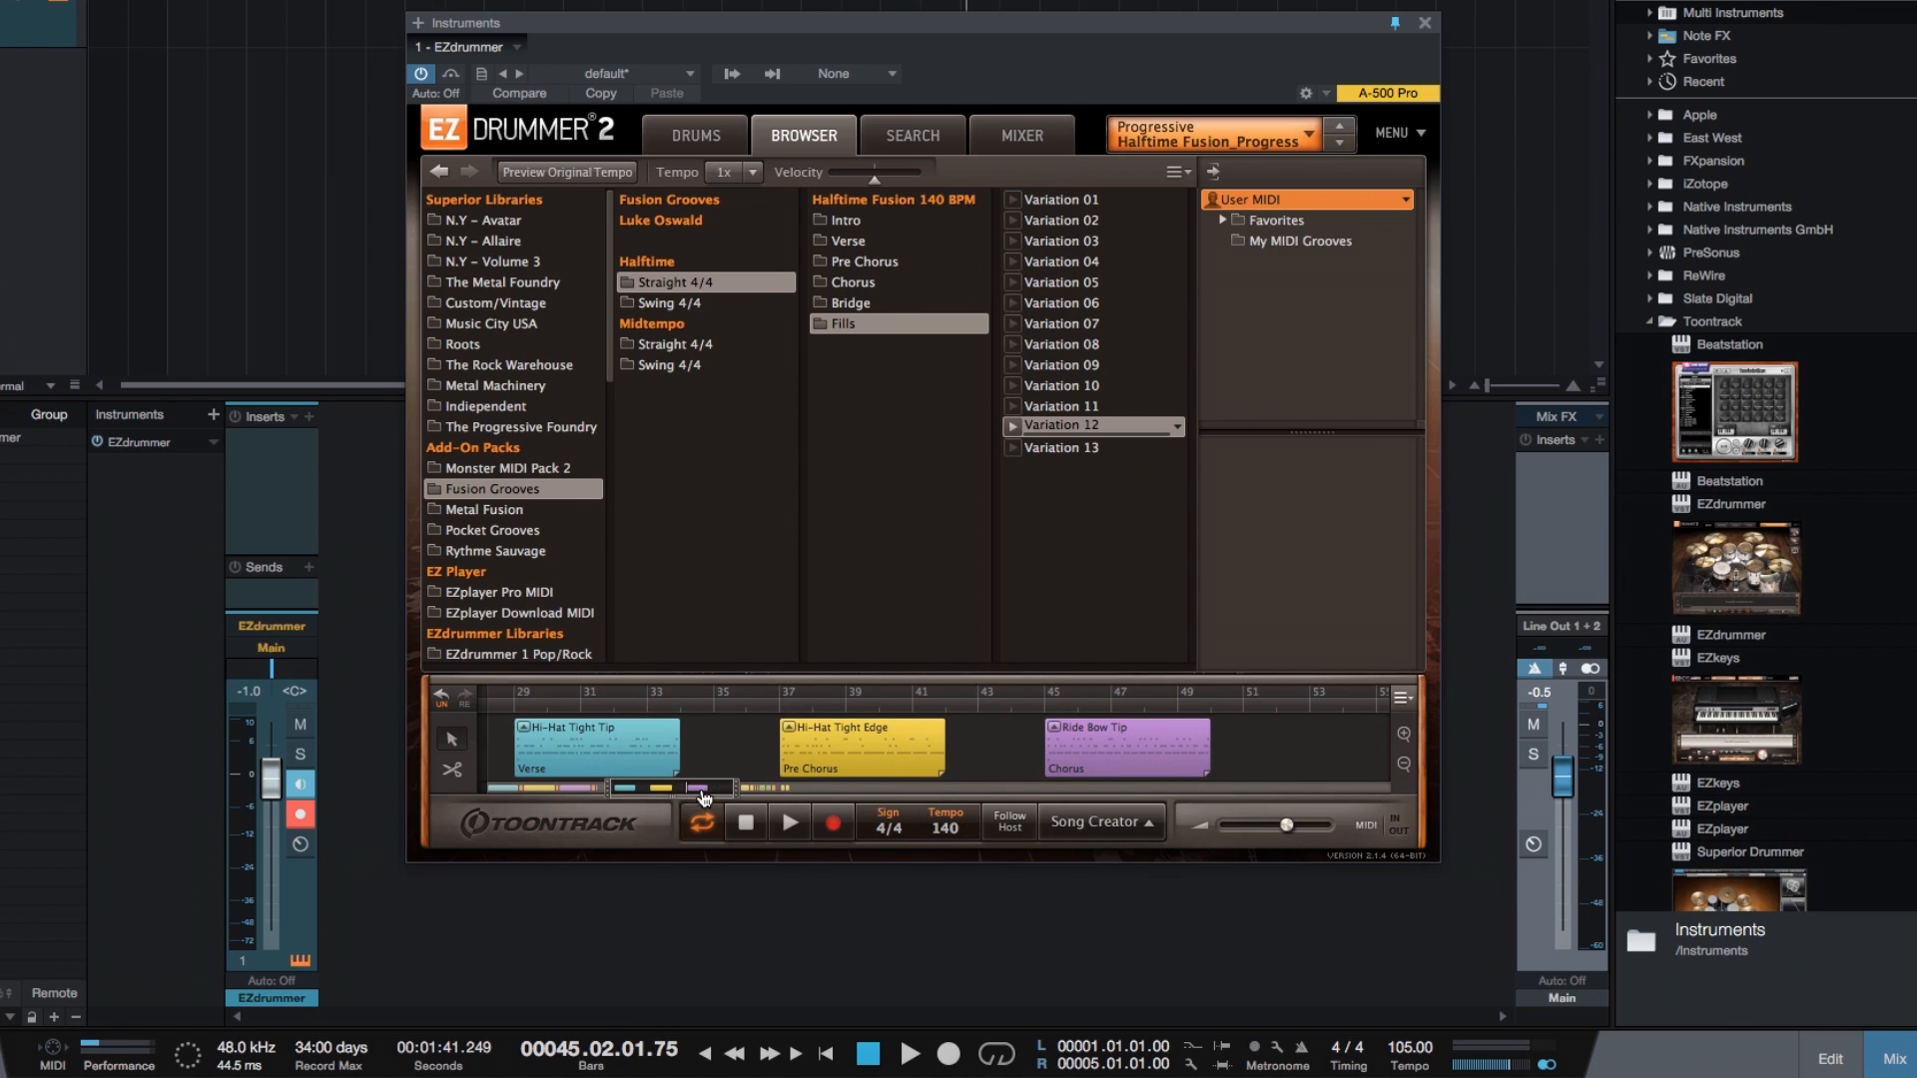
left_click(1013, 221)
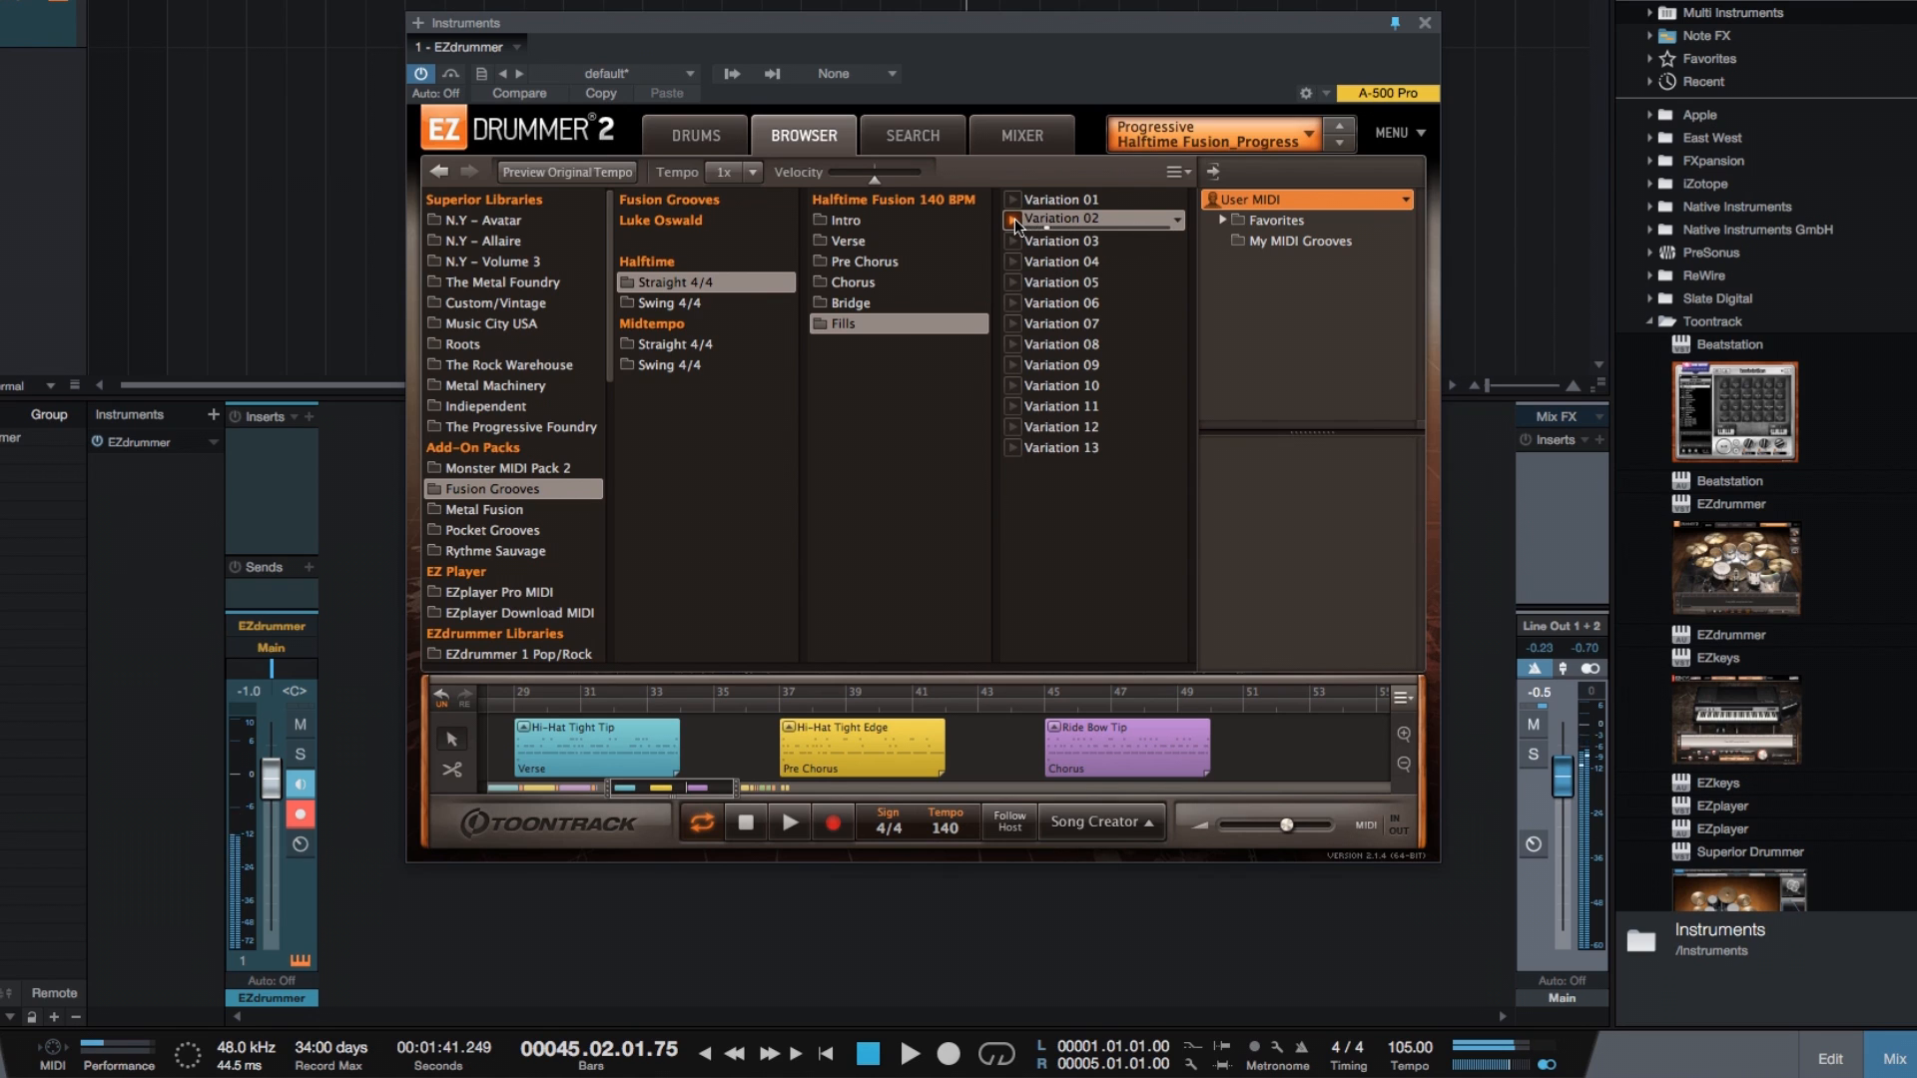
left_click_drag(1015, 219, 712, 751)
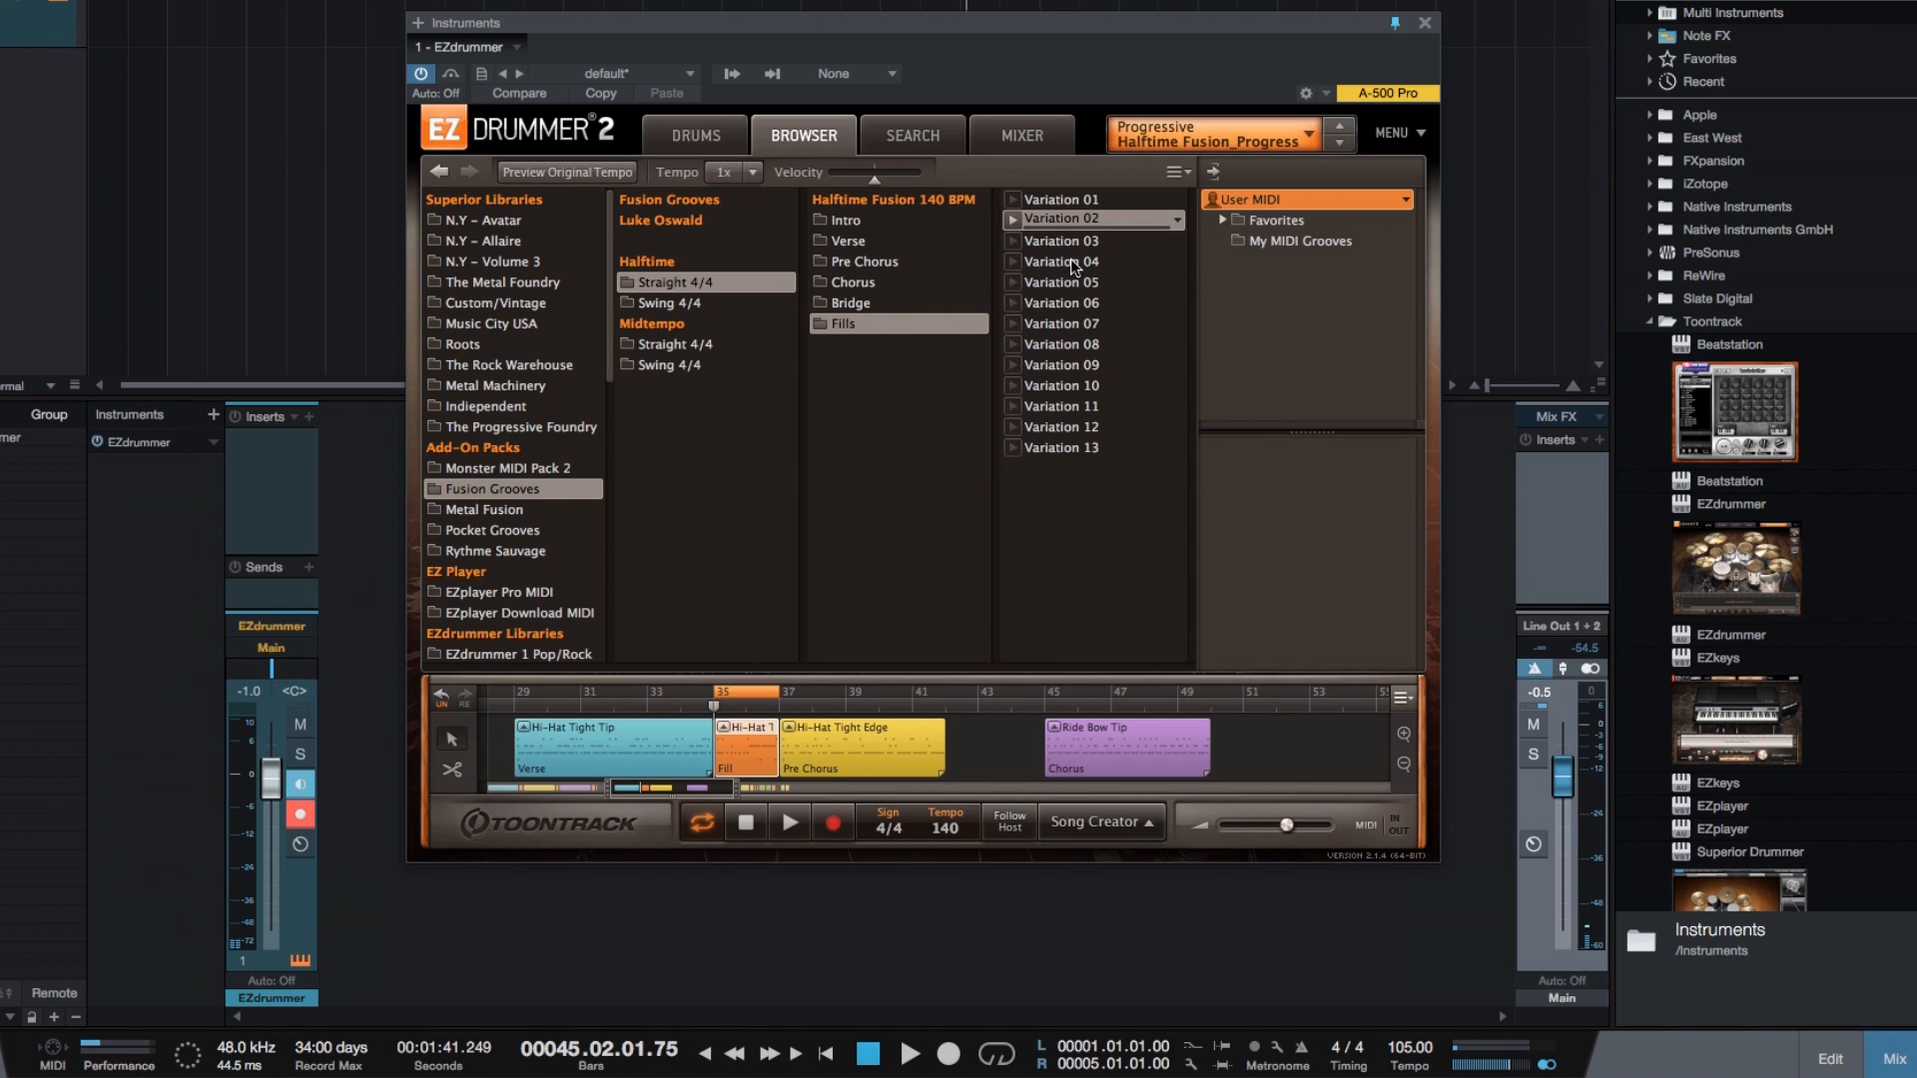
Audition fill Variation 13 and place it at bar 43, directly before the new Chorus block
left_click(1013, 450)
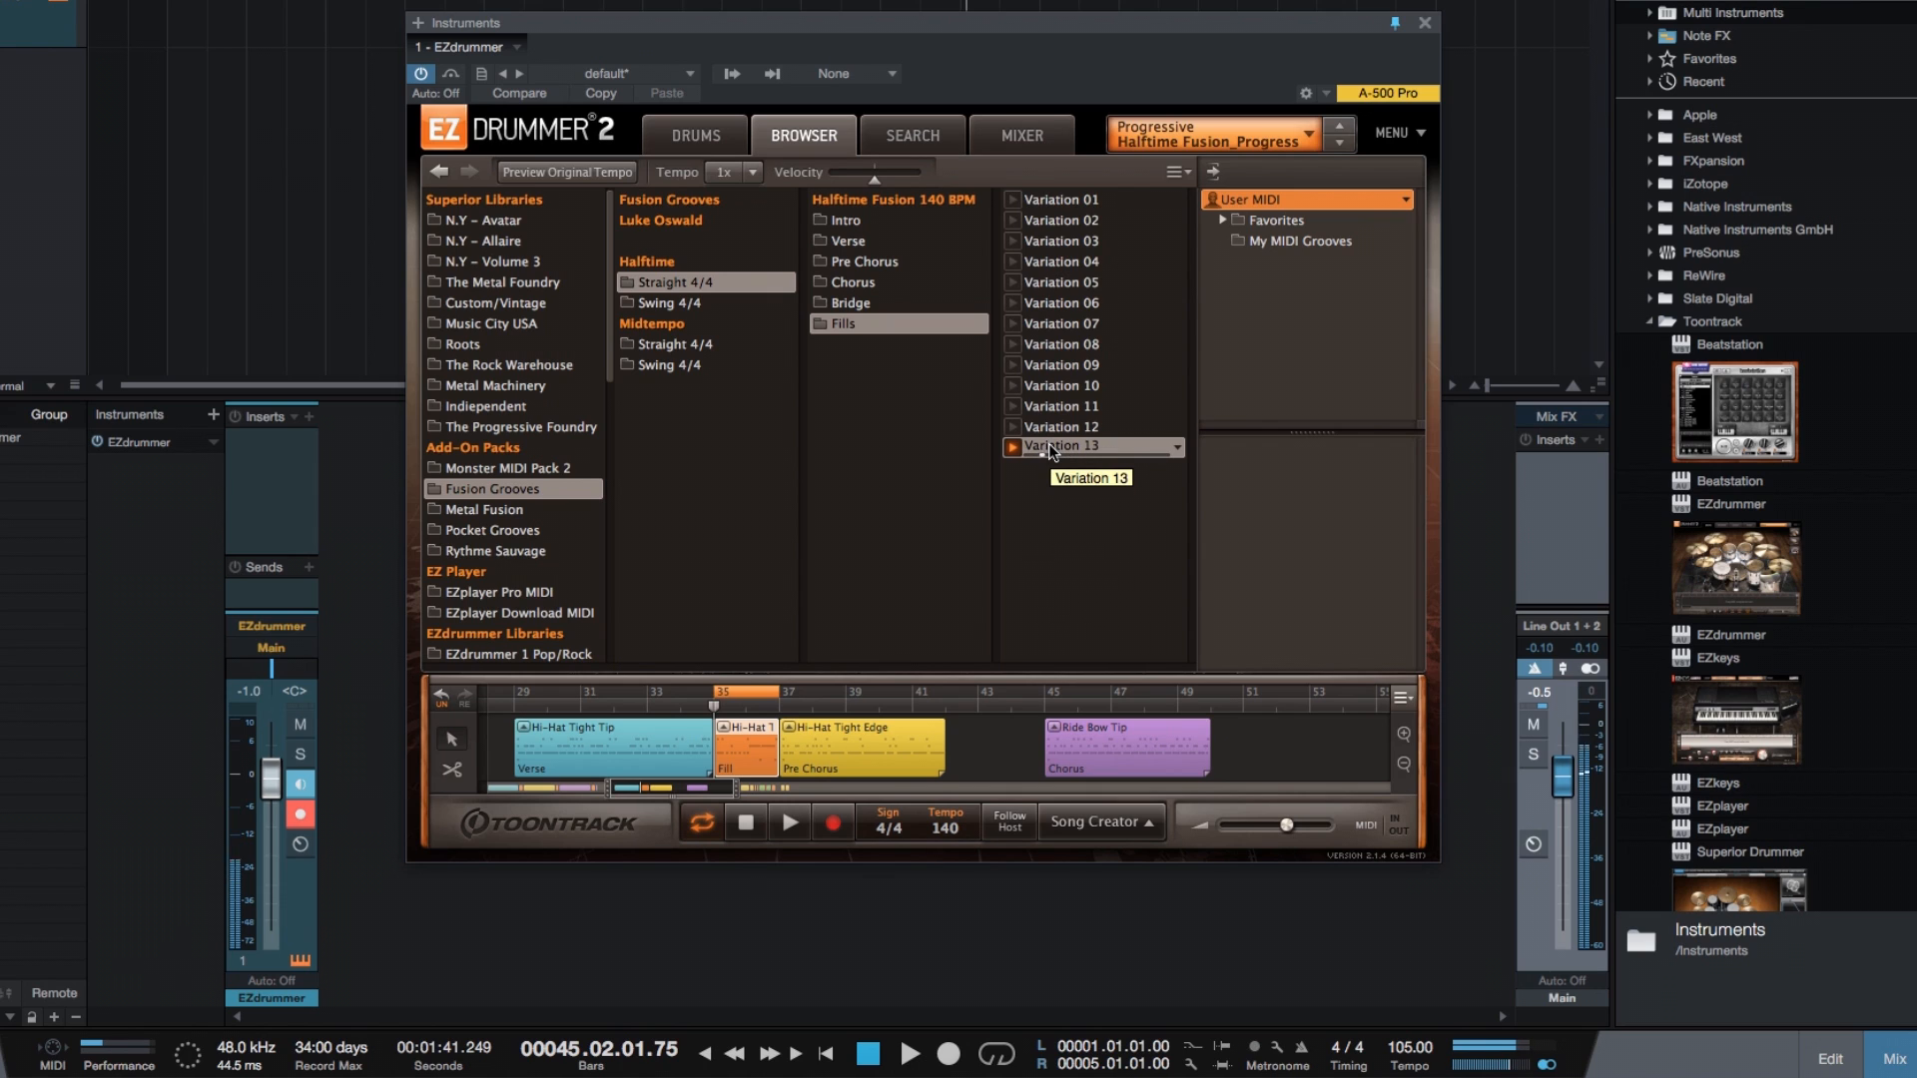
left_click(1013, 450)
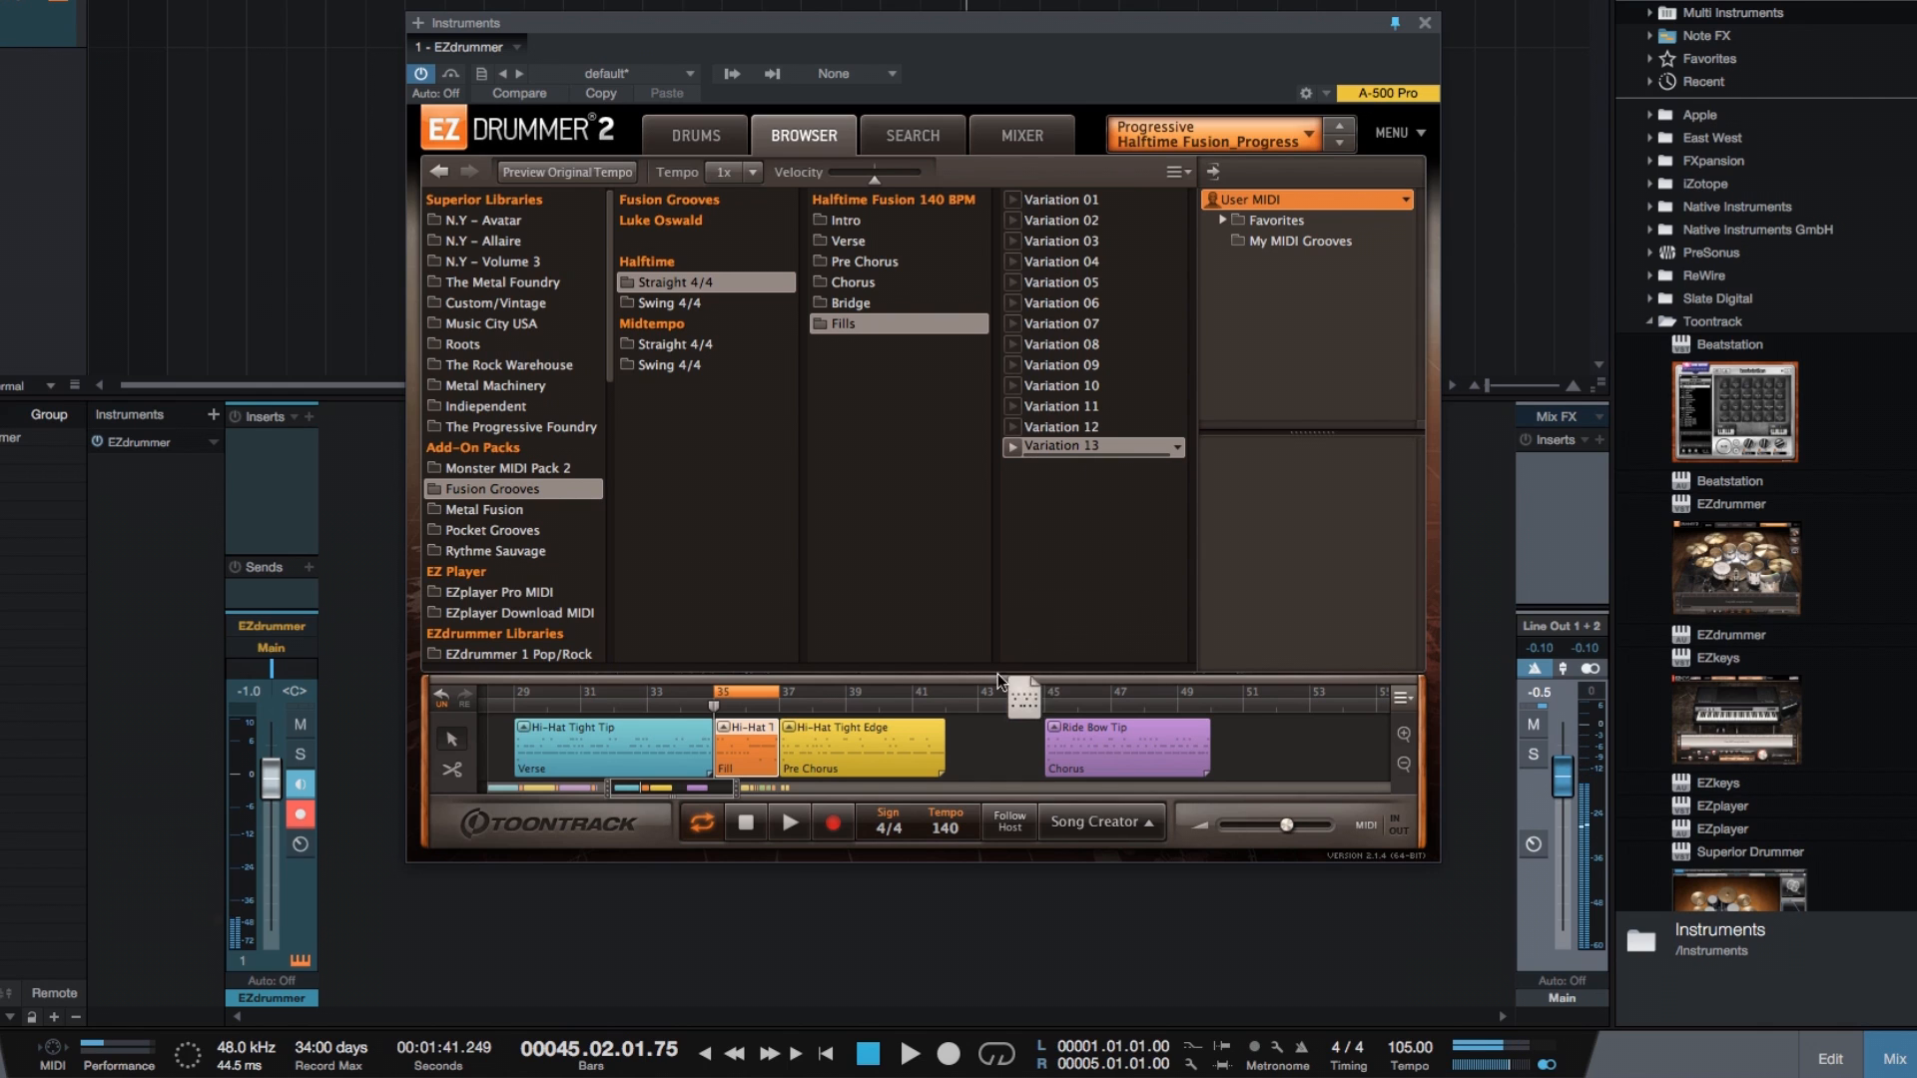
left_click_drag(997, 673, 1004, 744)
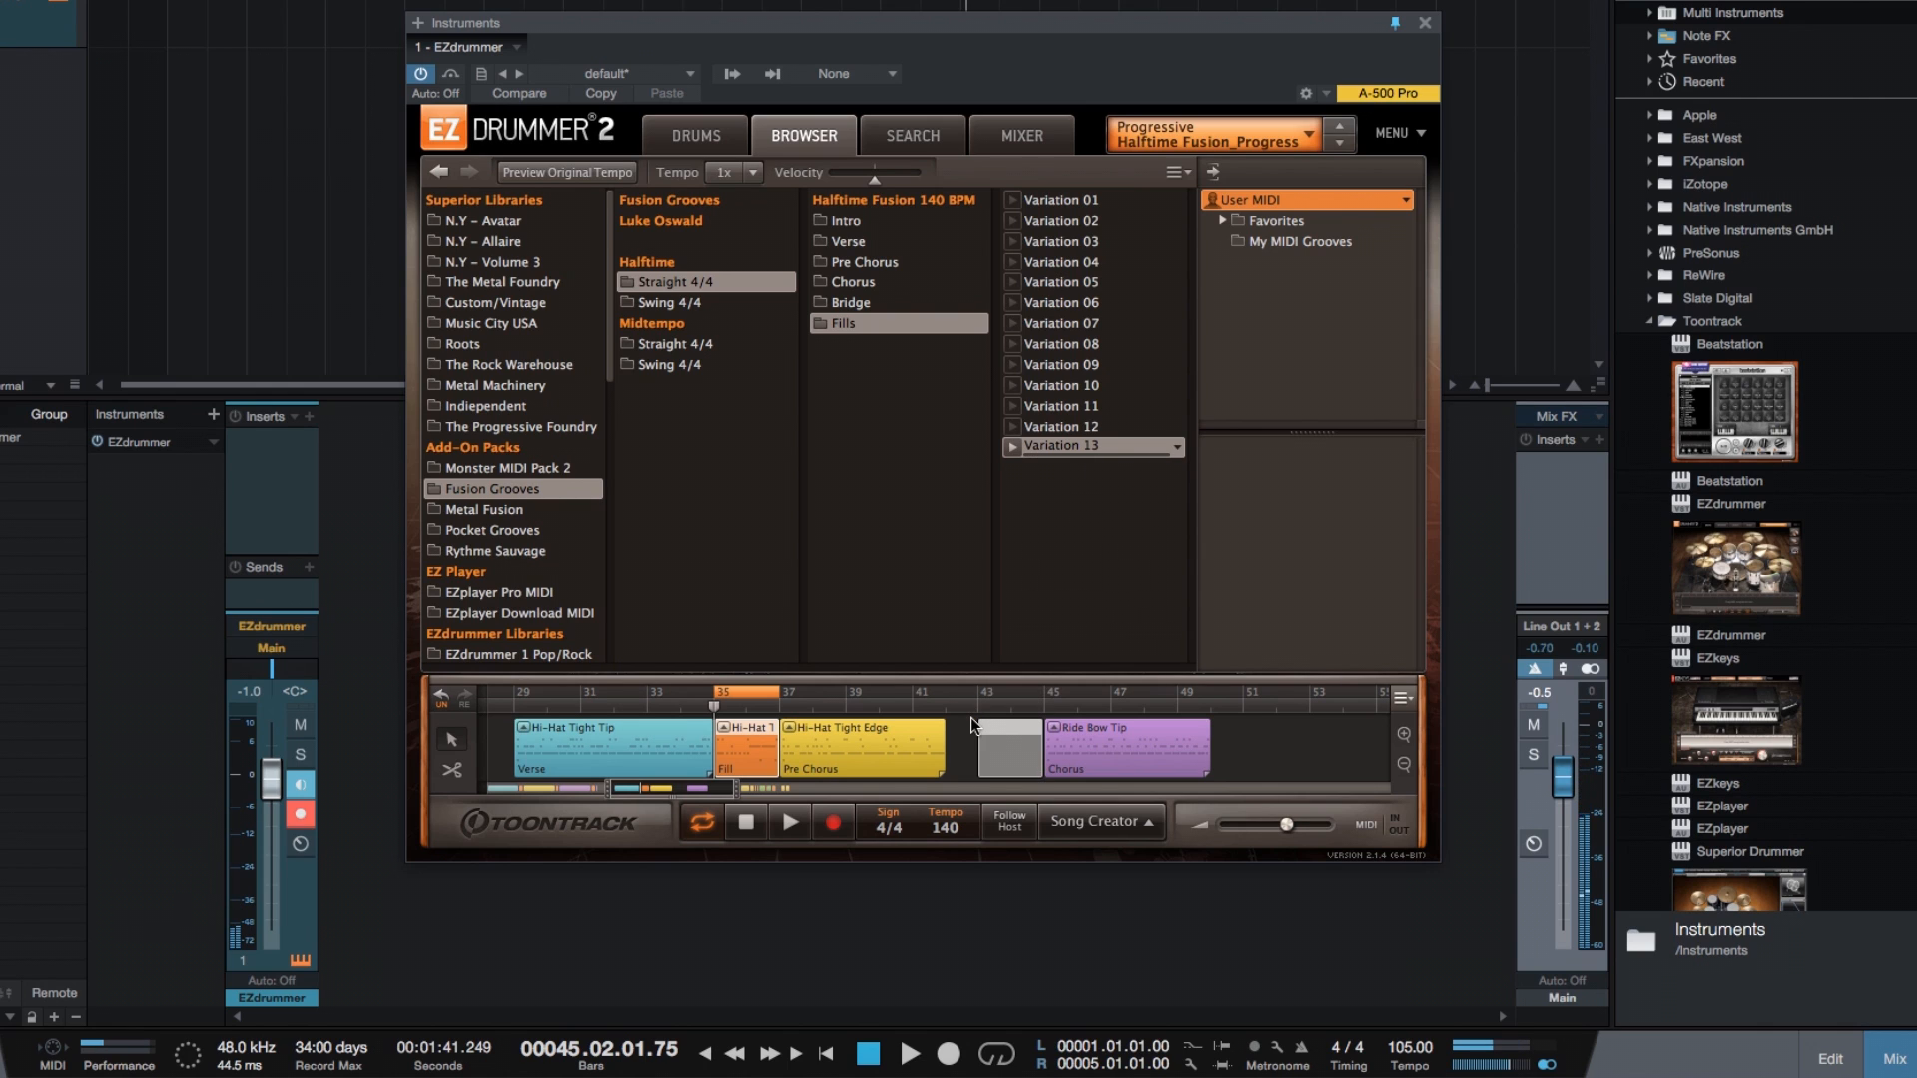
Audition fill Variation 12, place it directly after the new Chorus, and extend the Pre Chorus block to meet its fill at bar 43
left_click(1012, 428)
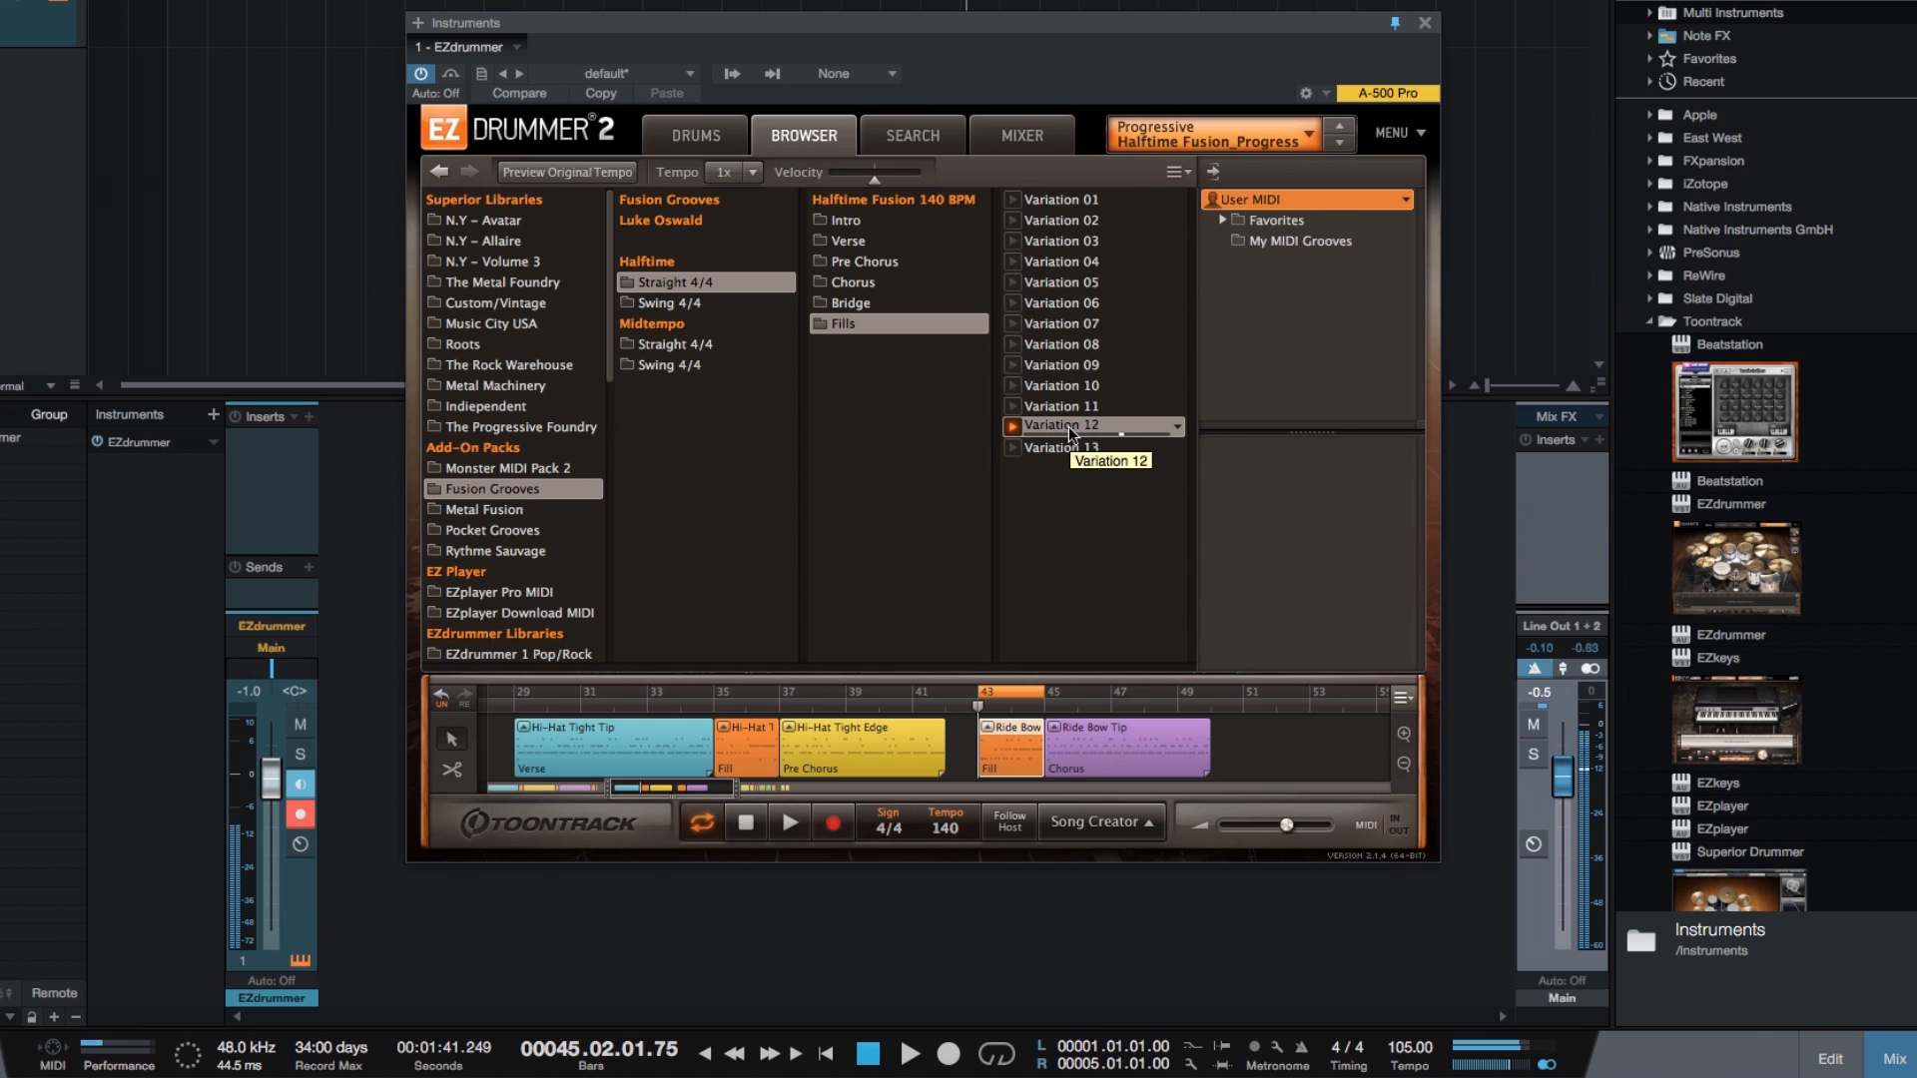
left_click_drag(1034, 428, 1214, 723)
left_click_drag(942, 772, 975, 761)
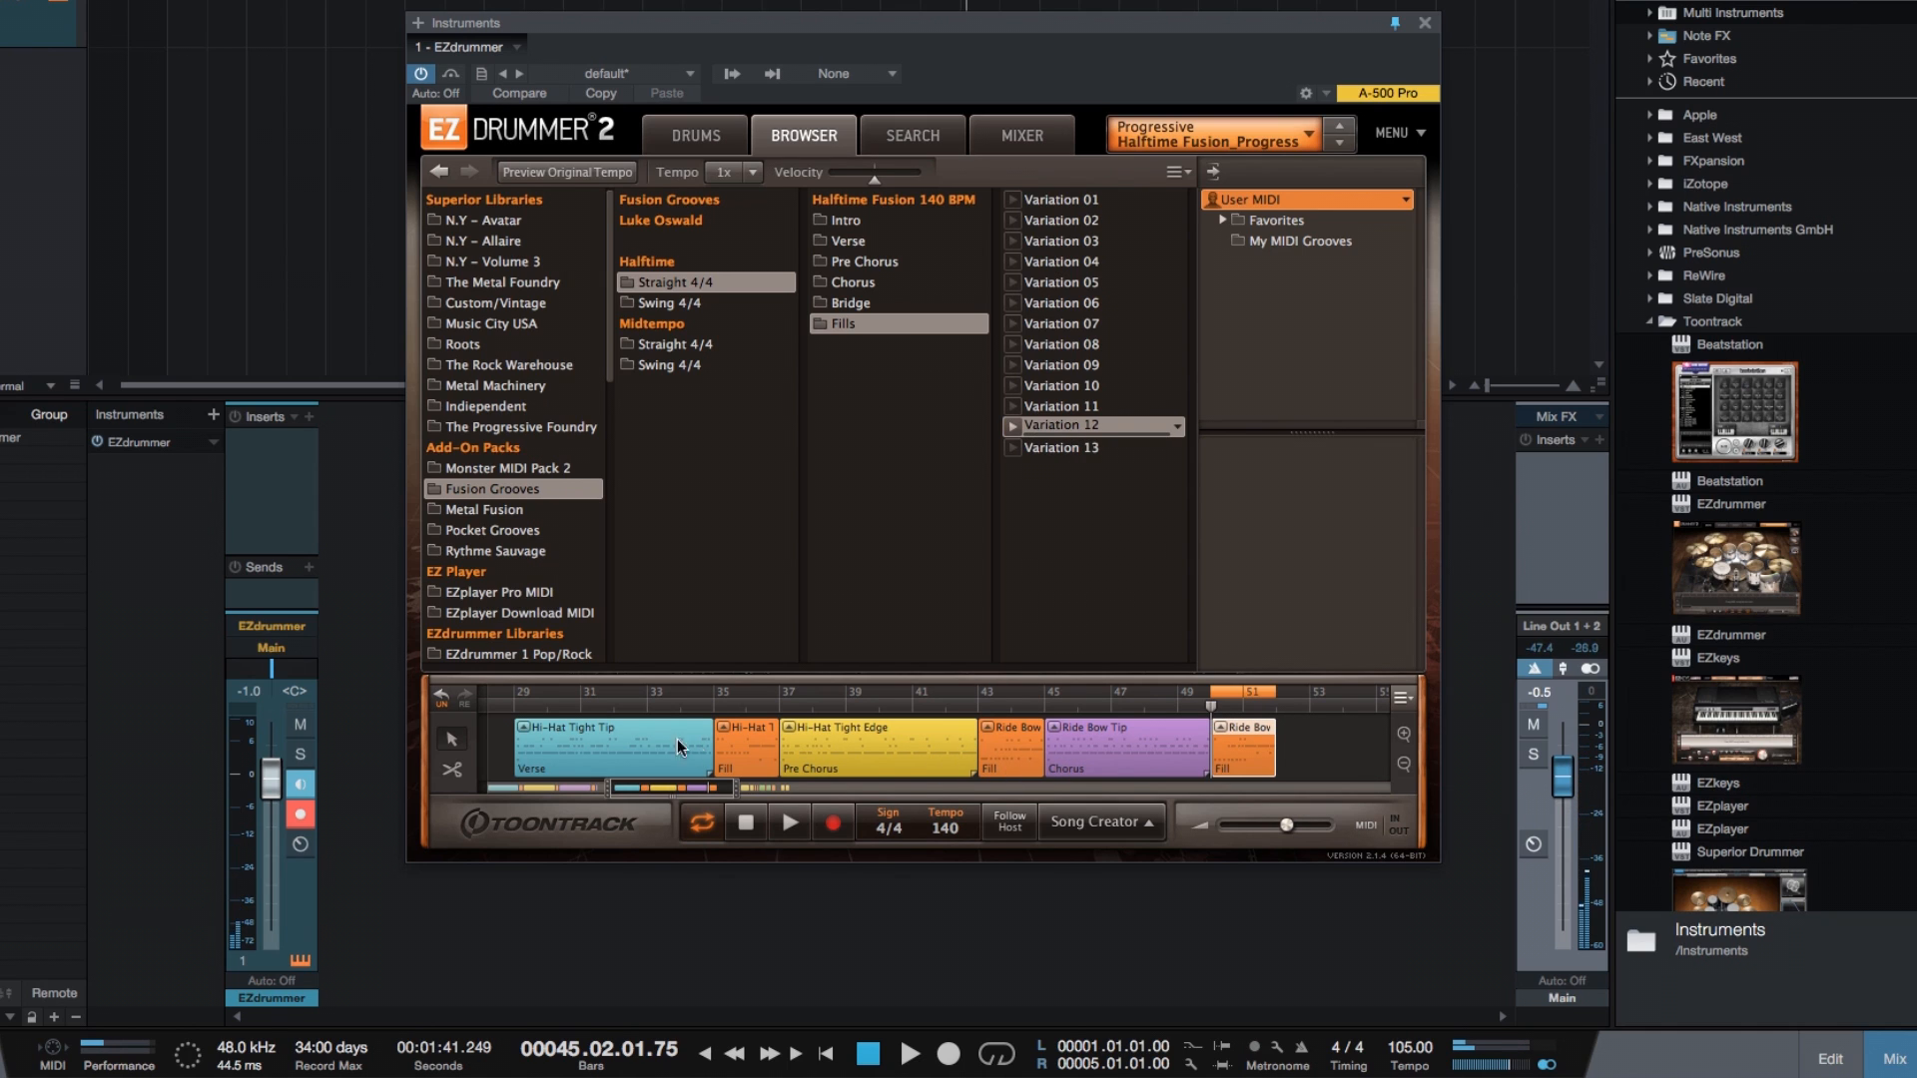
Play back the rebuilt arrangement from the new Verse at bar 29 through its fill into the Pre Chorus
left_click(513, 709)
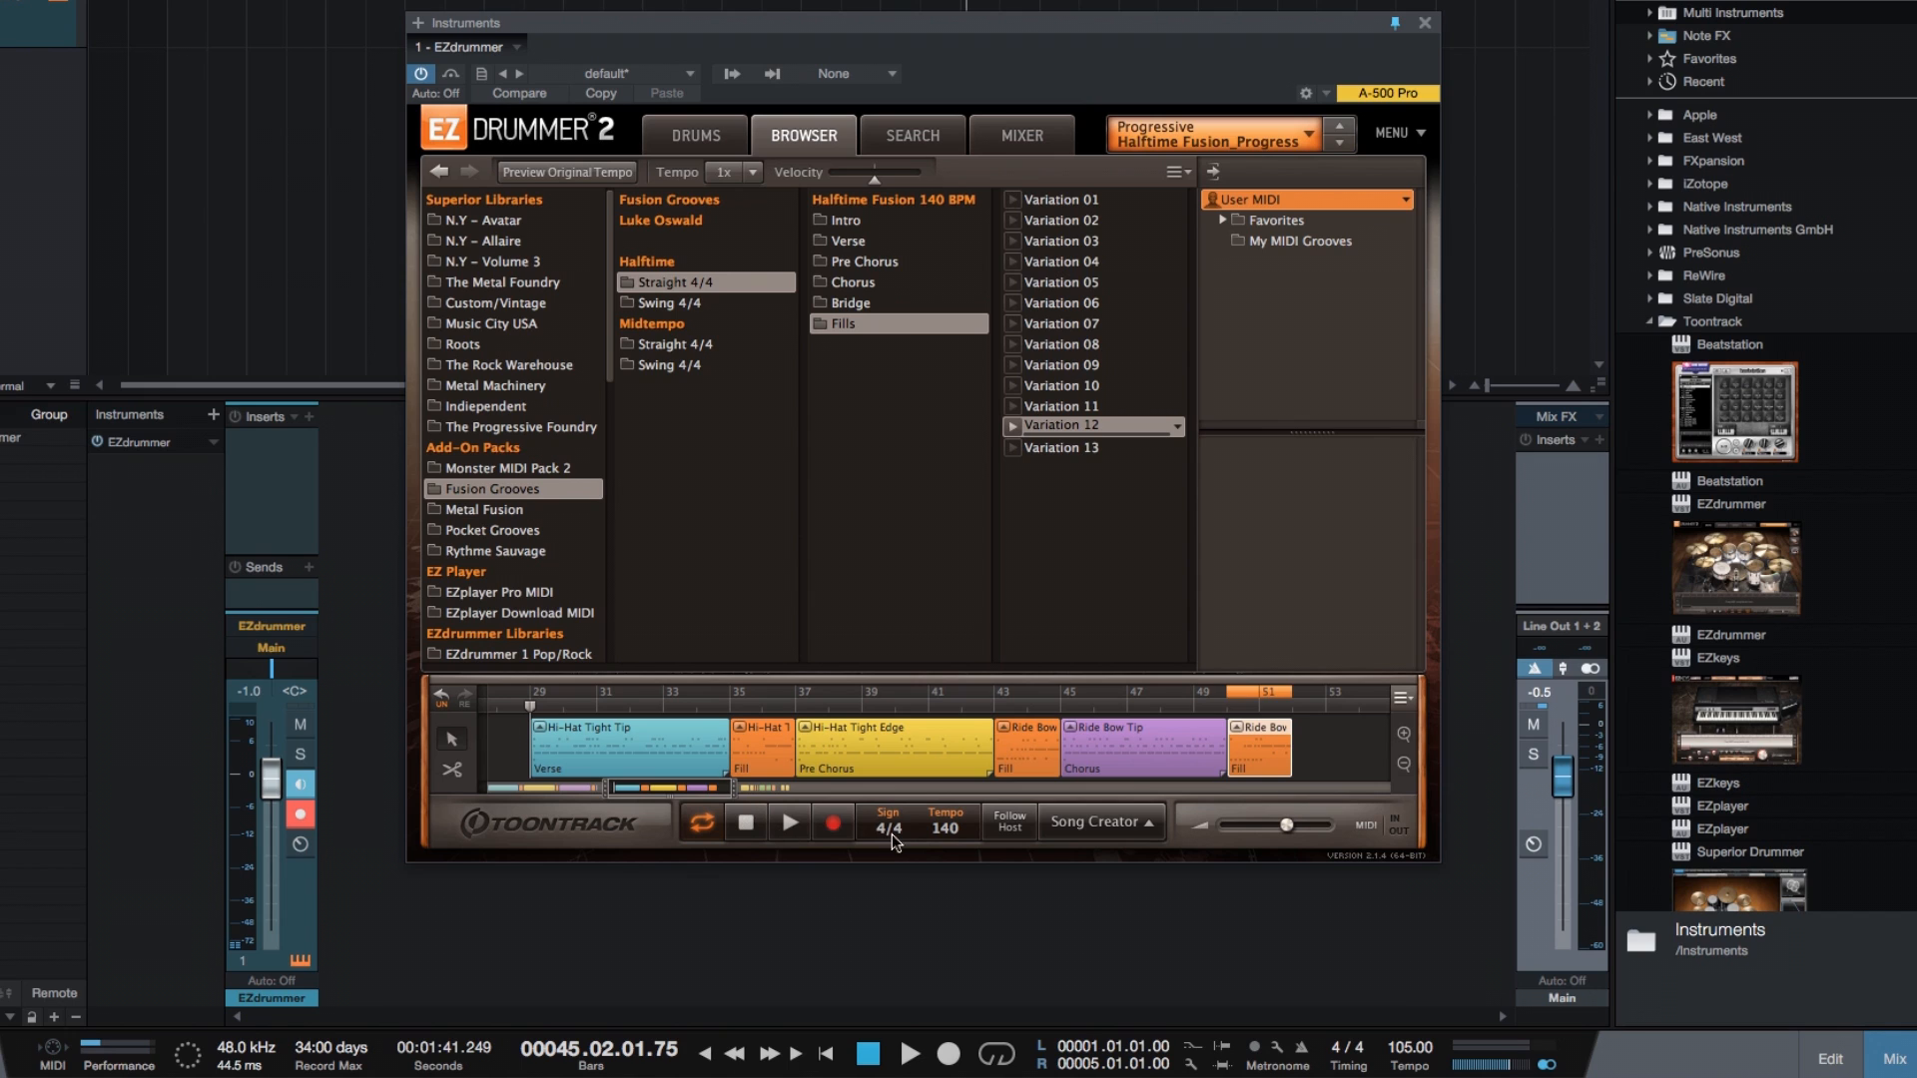
left_click(787, 825)
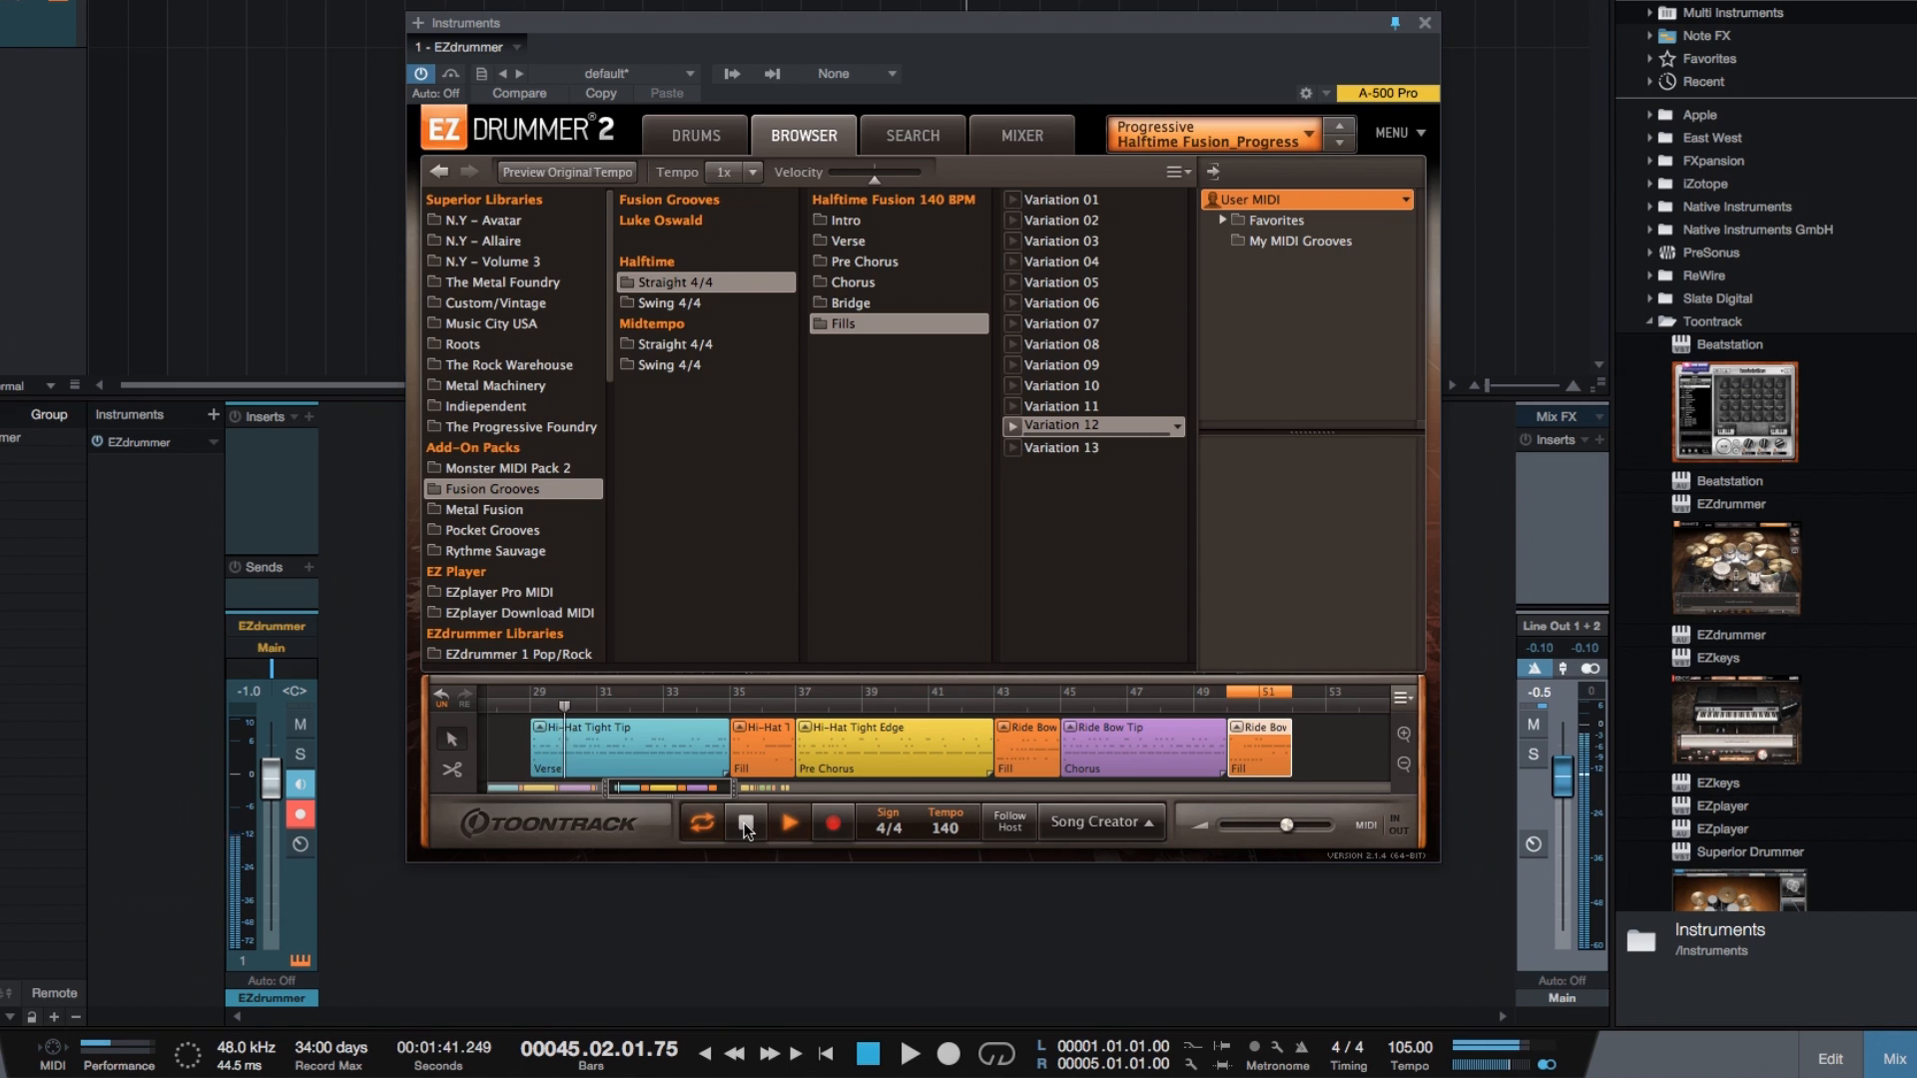
left_click(745, 824)
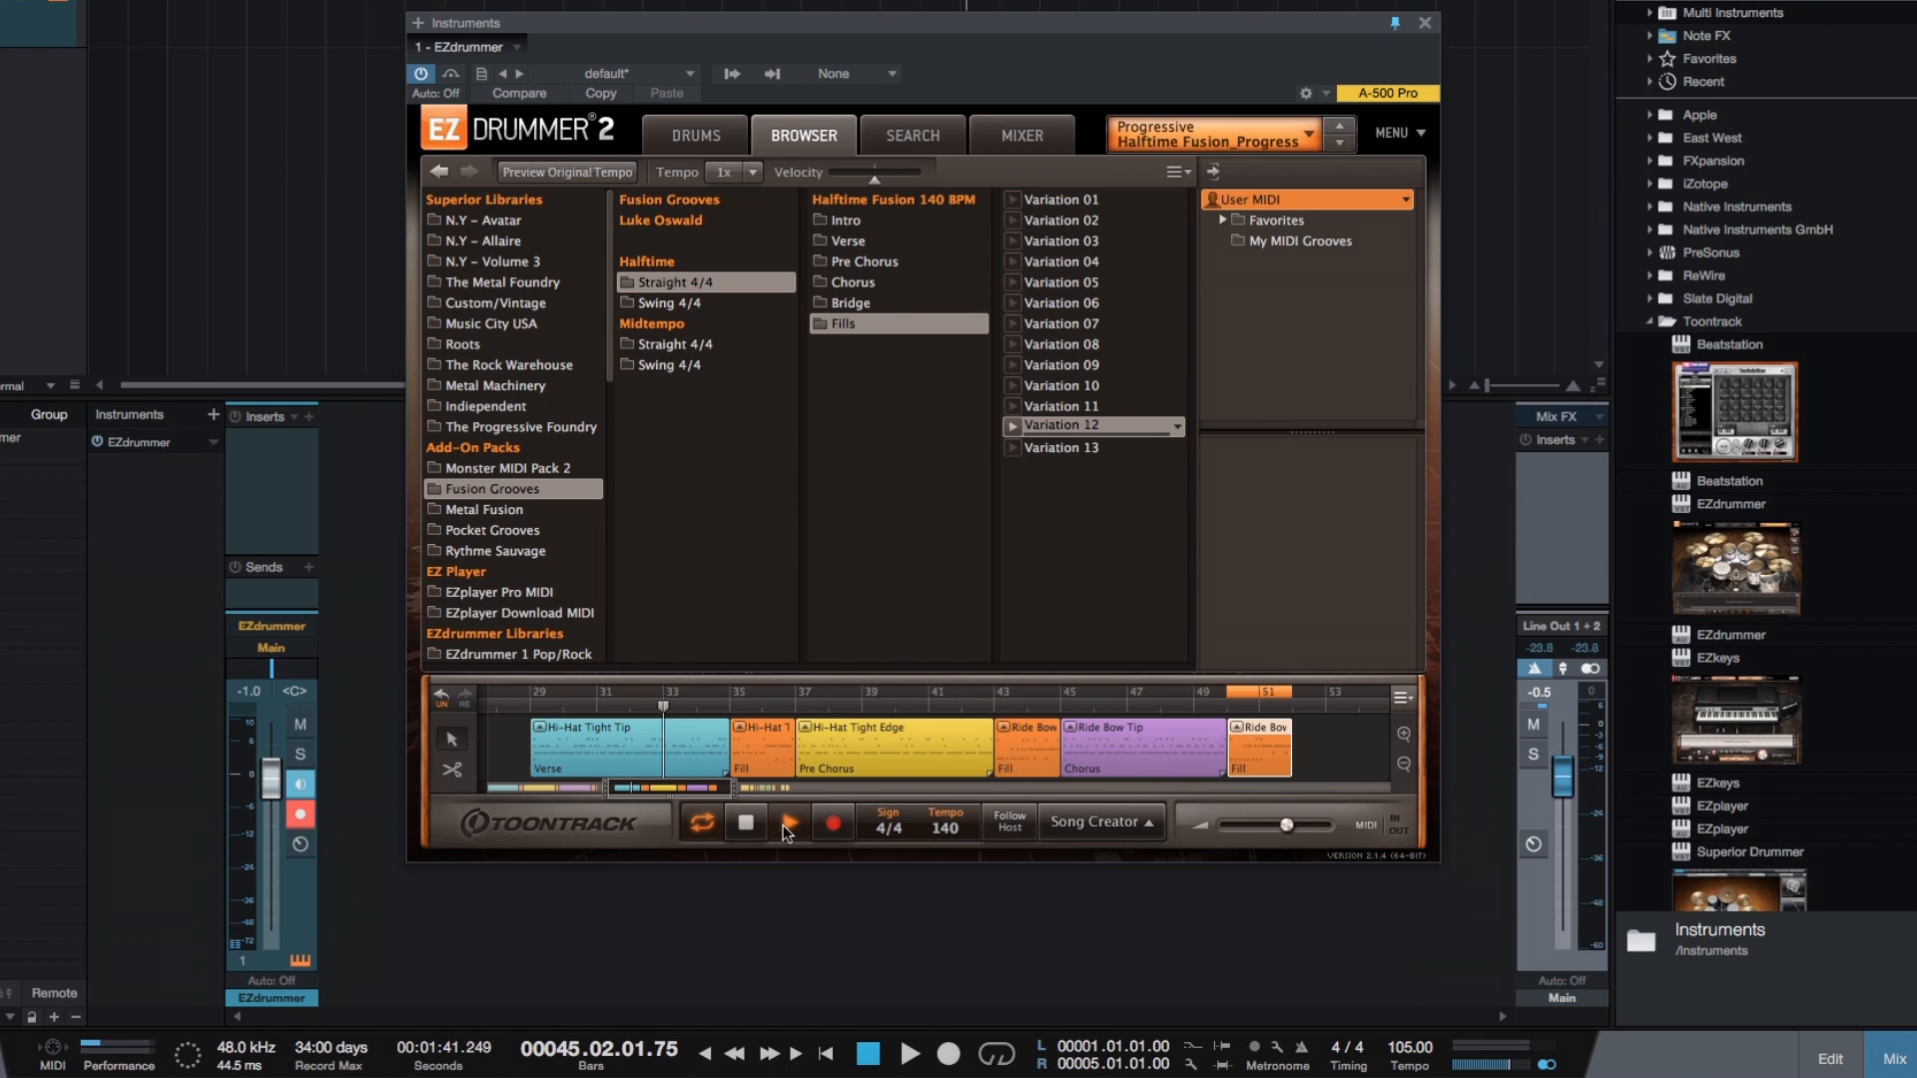
left_click(782, 825)
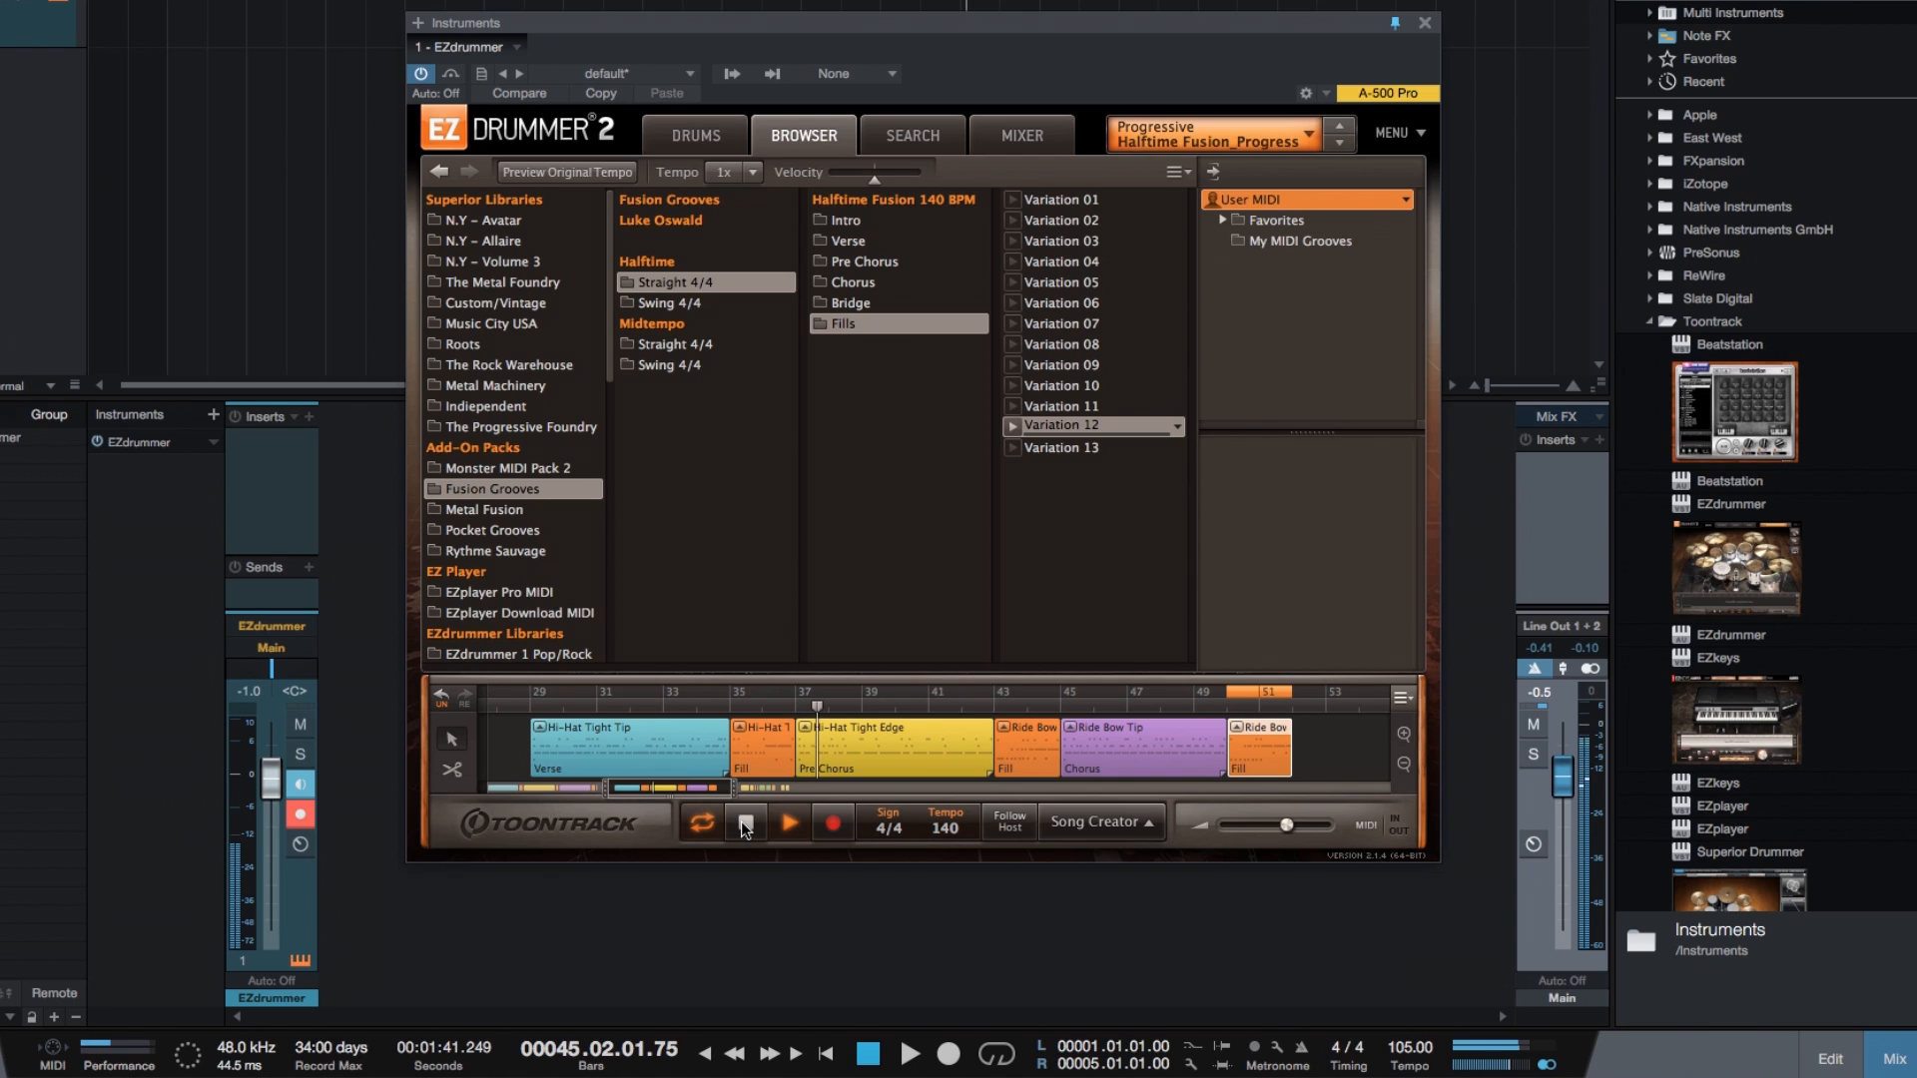
left_click(744, 822)
Shorten the fill before the Pre Chorus to start at bar 36, extend the Verse to meet it, and play the transition
left_click_drag(730, 796, 643, 792)
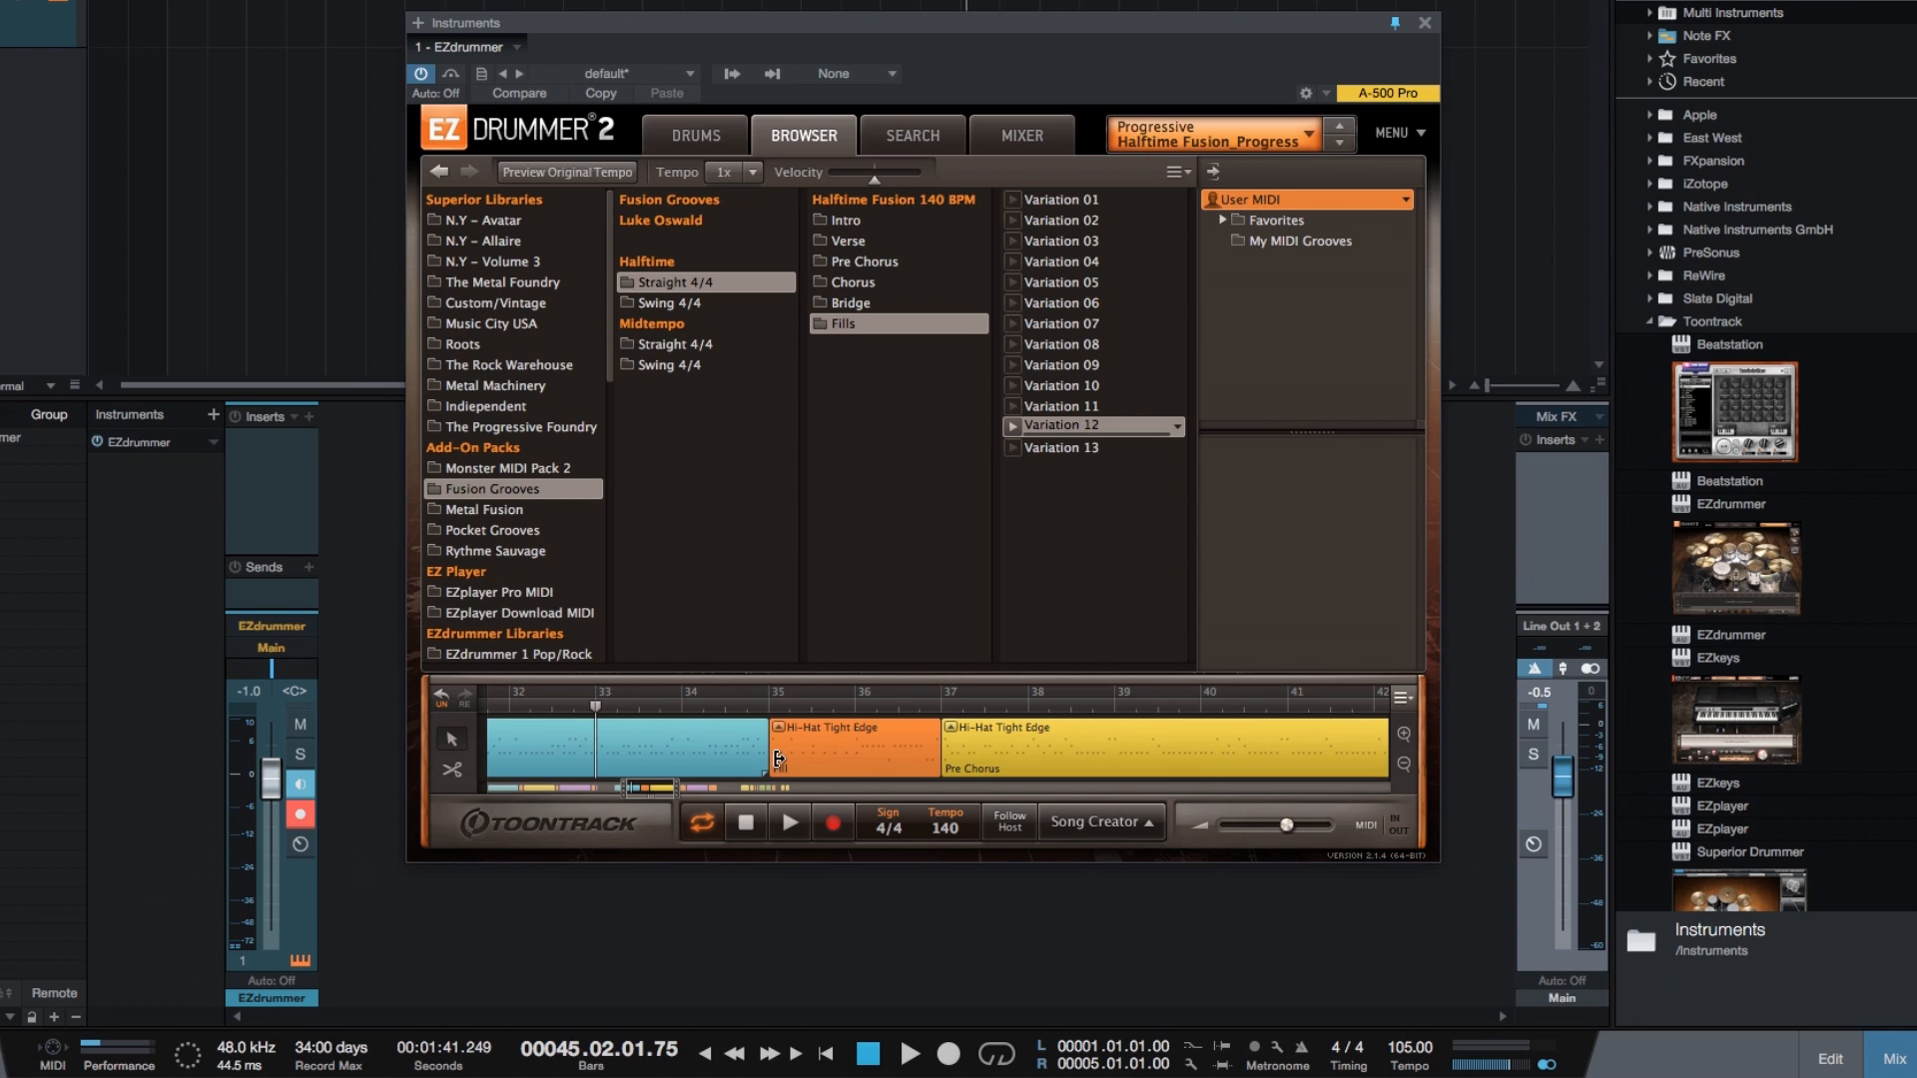
left_click_drag(778, 758, 737, 759)
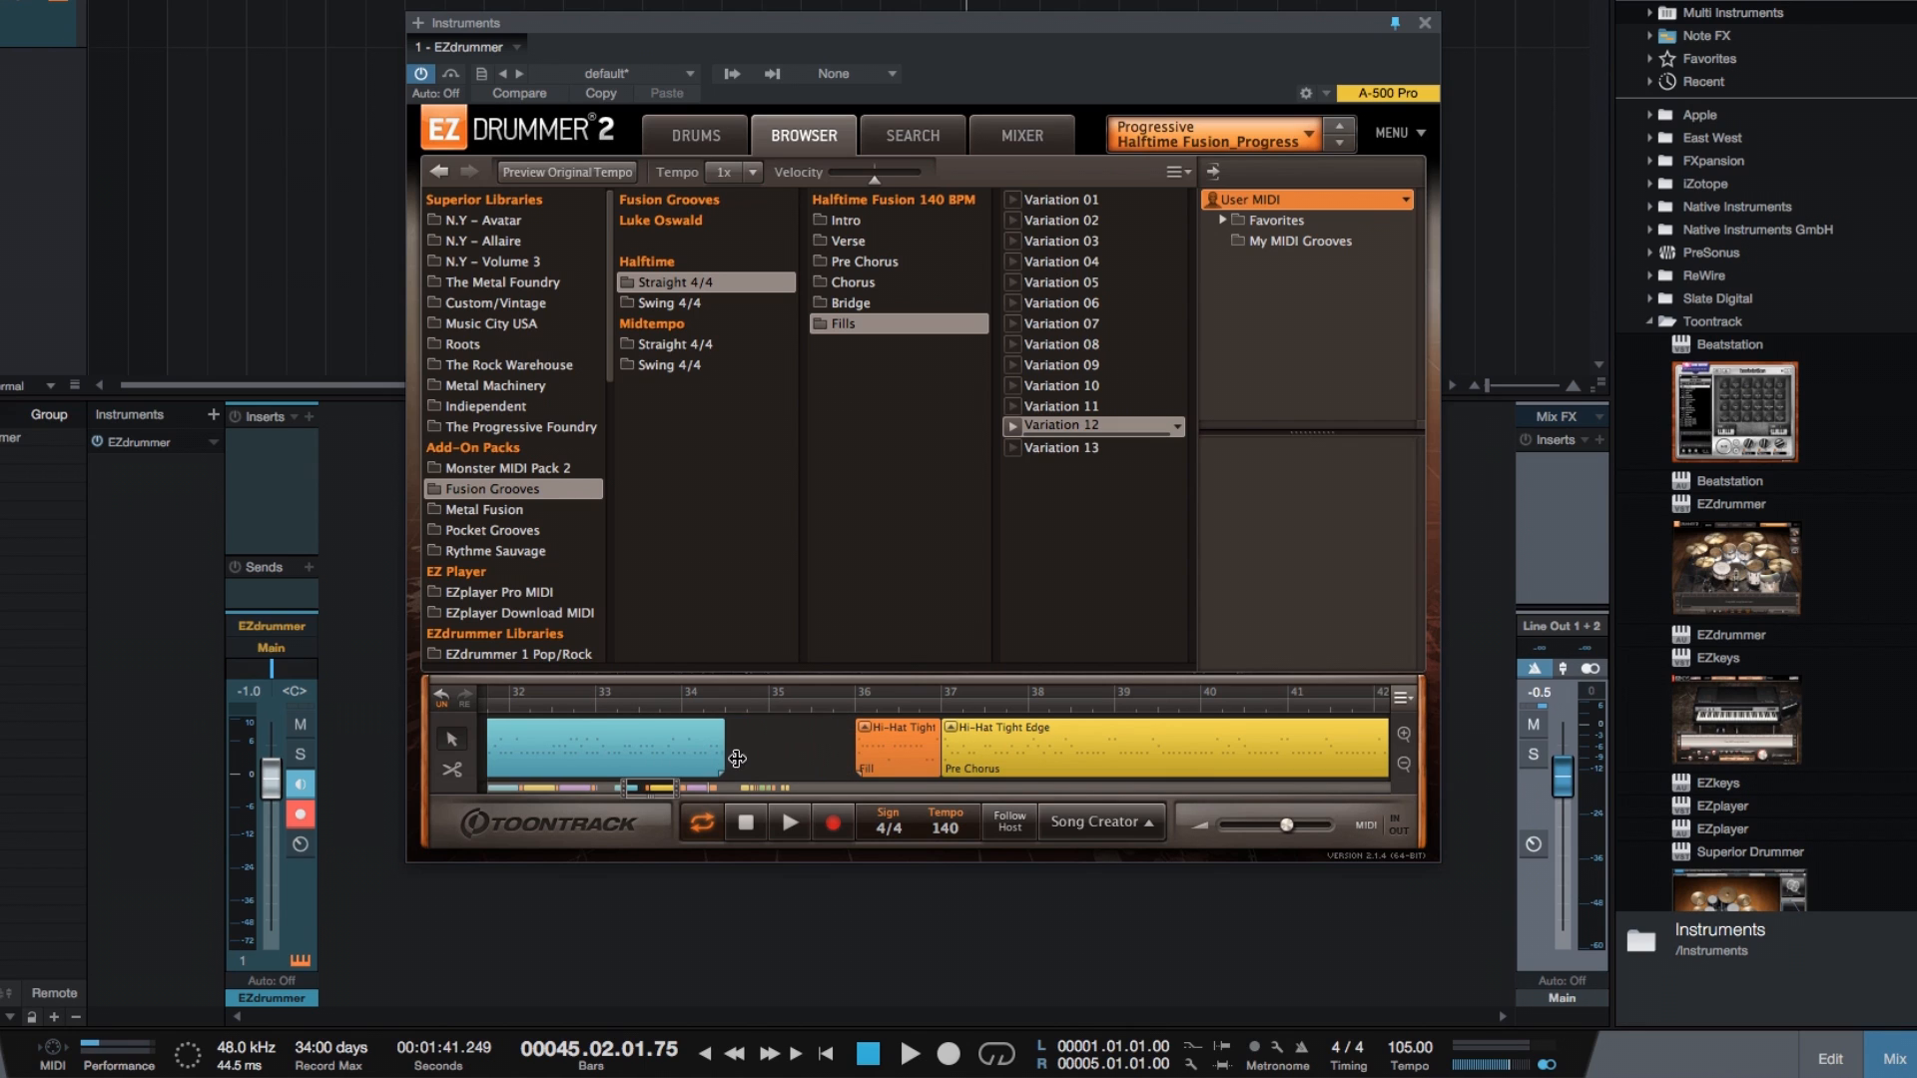
left_click_drag(861, 753, 752, 750)
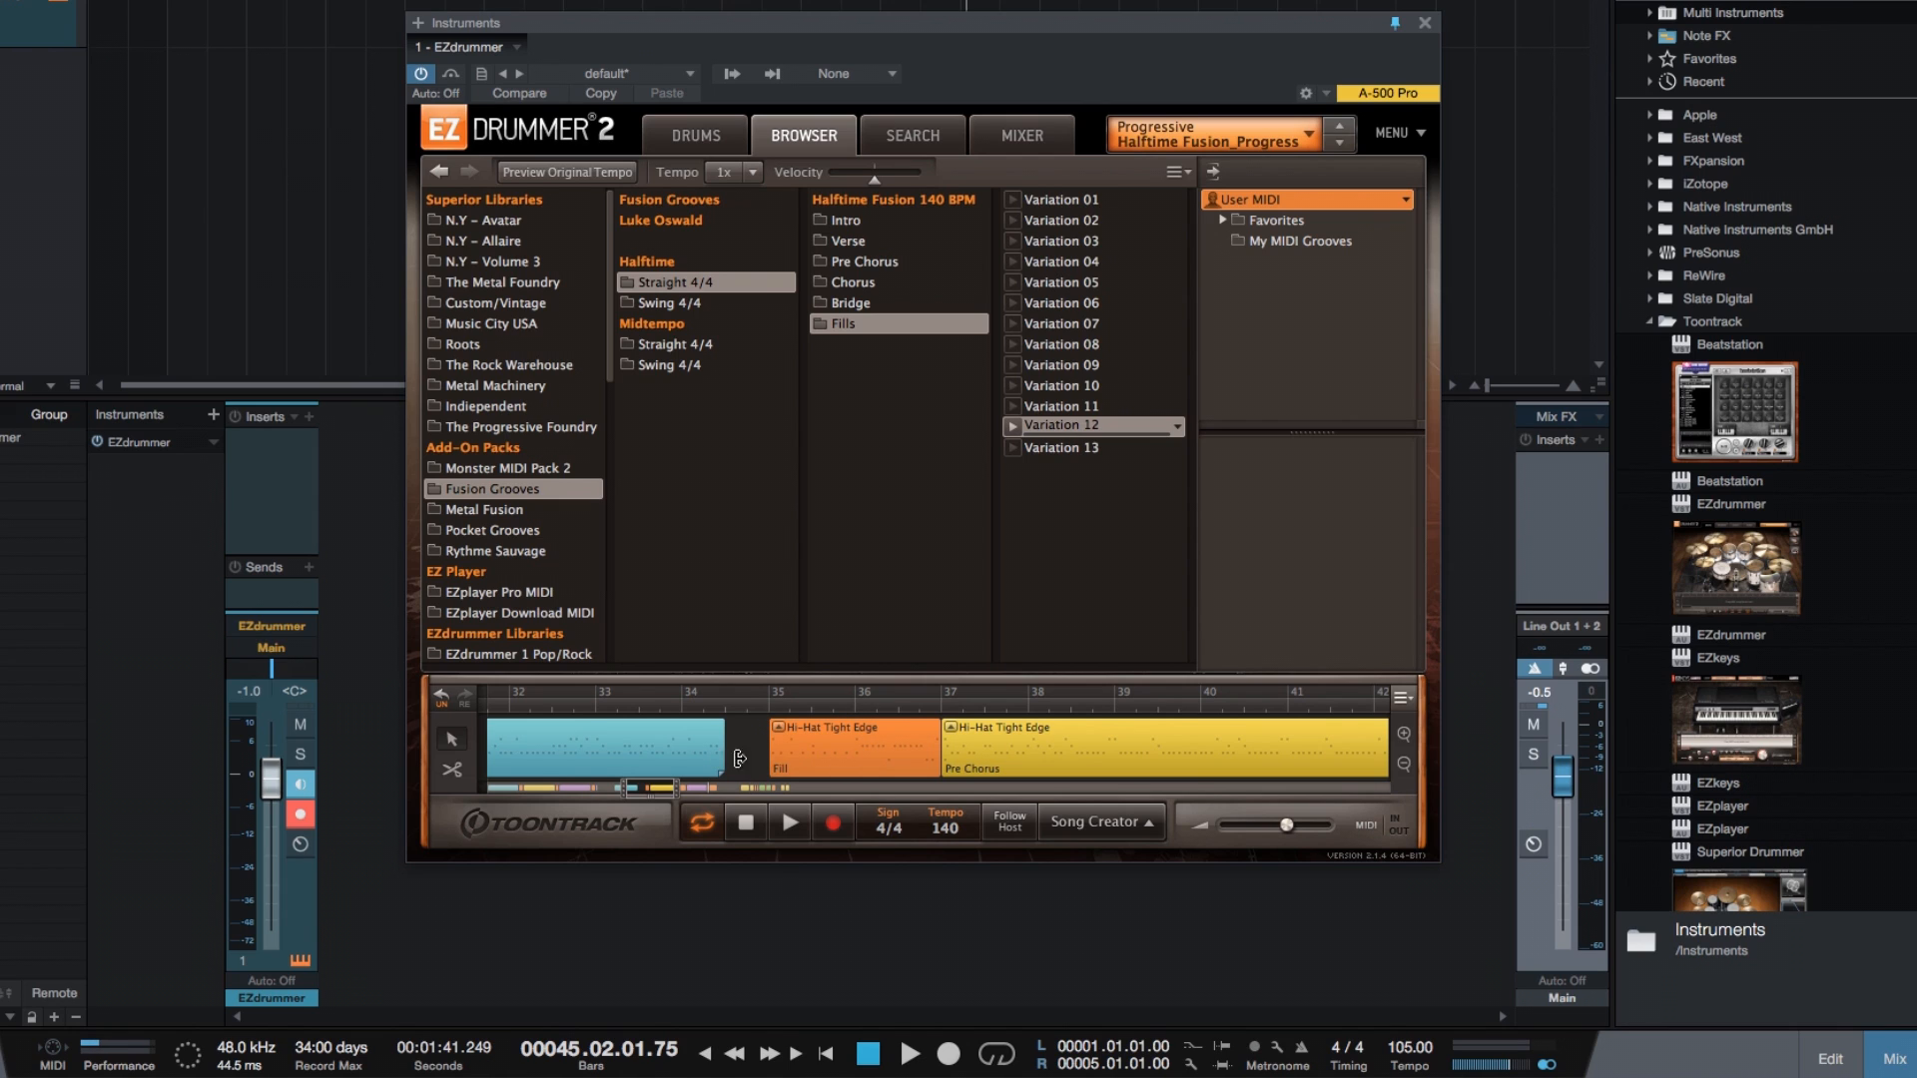
left_click_drag(739, 759, 847, 759)
left_click(773, 820)
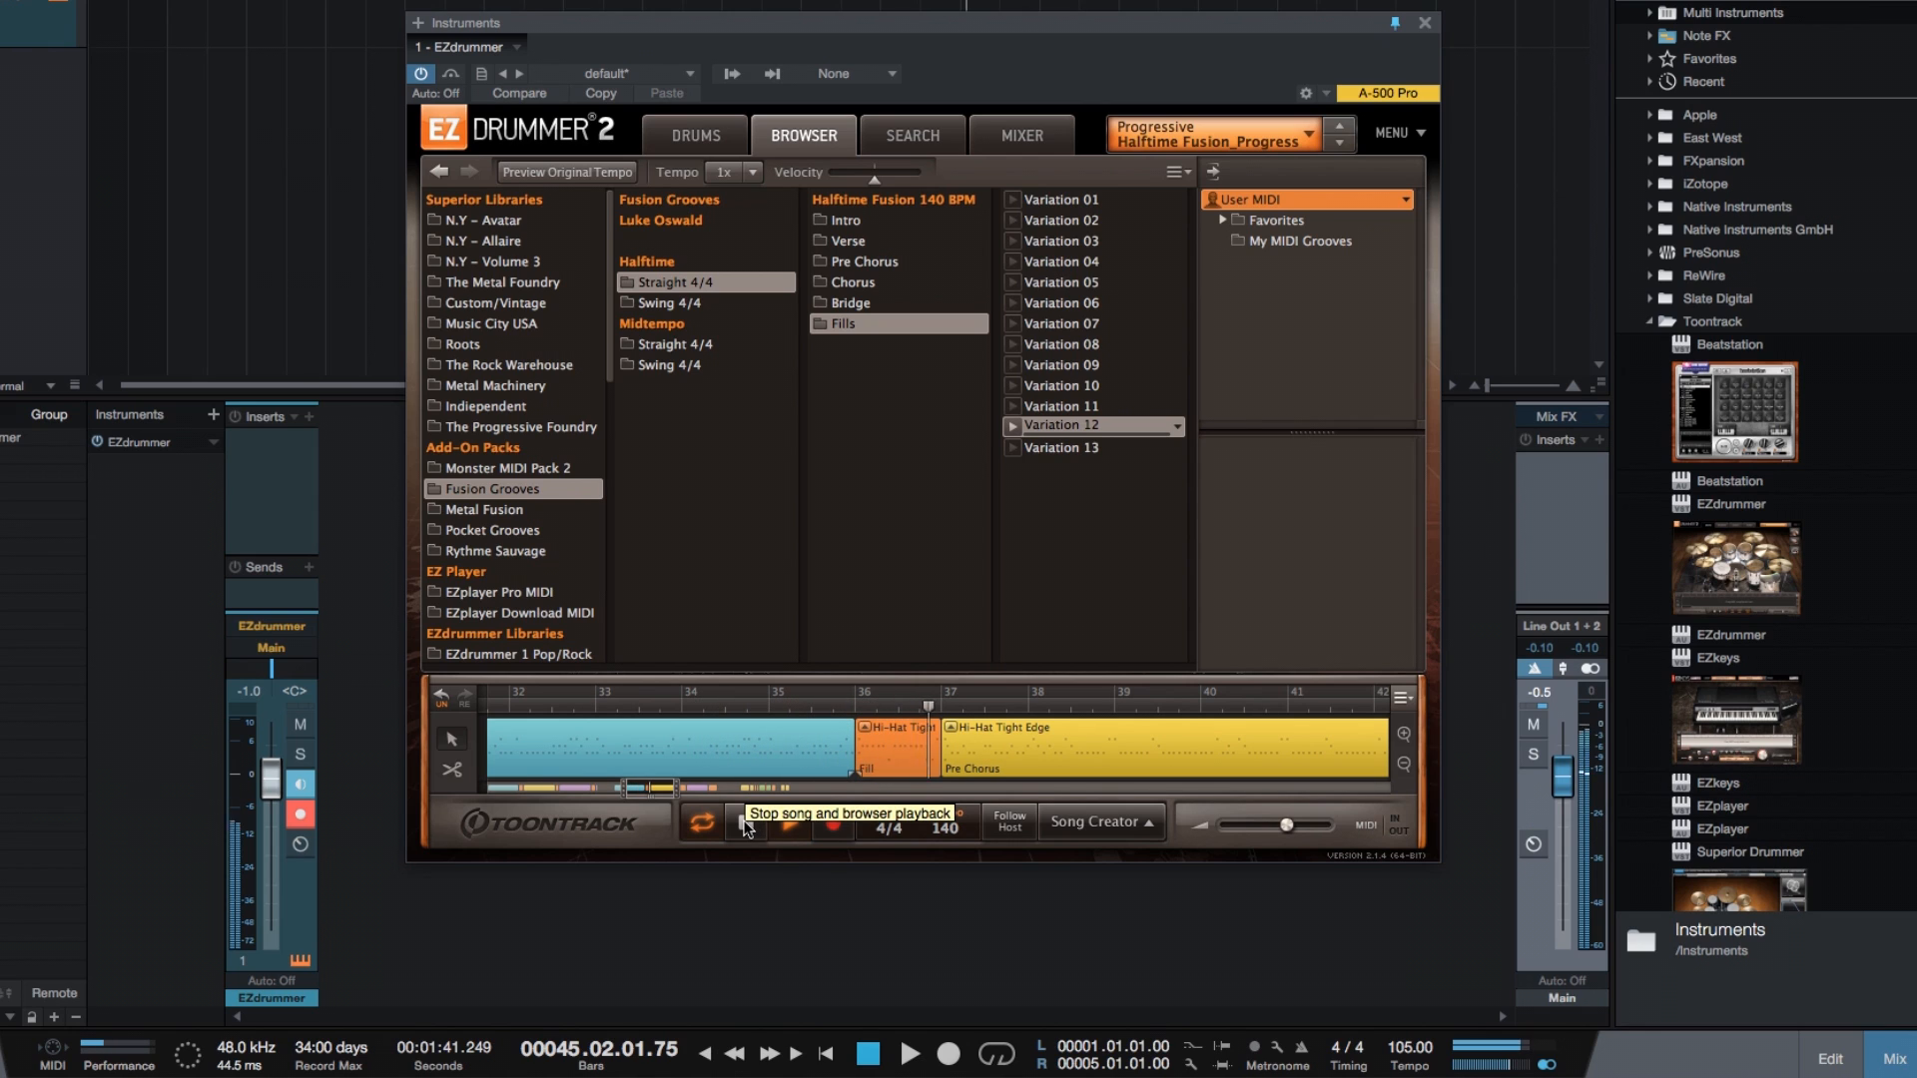
left_click(744, 825)
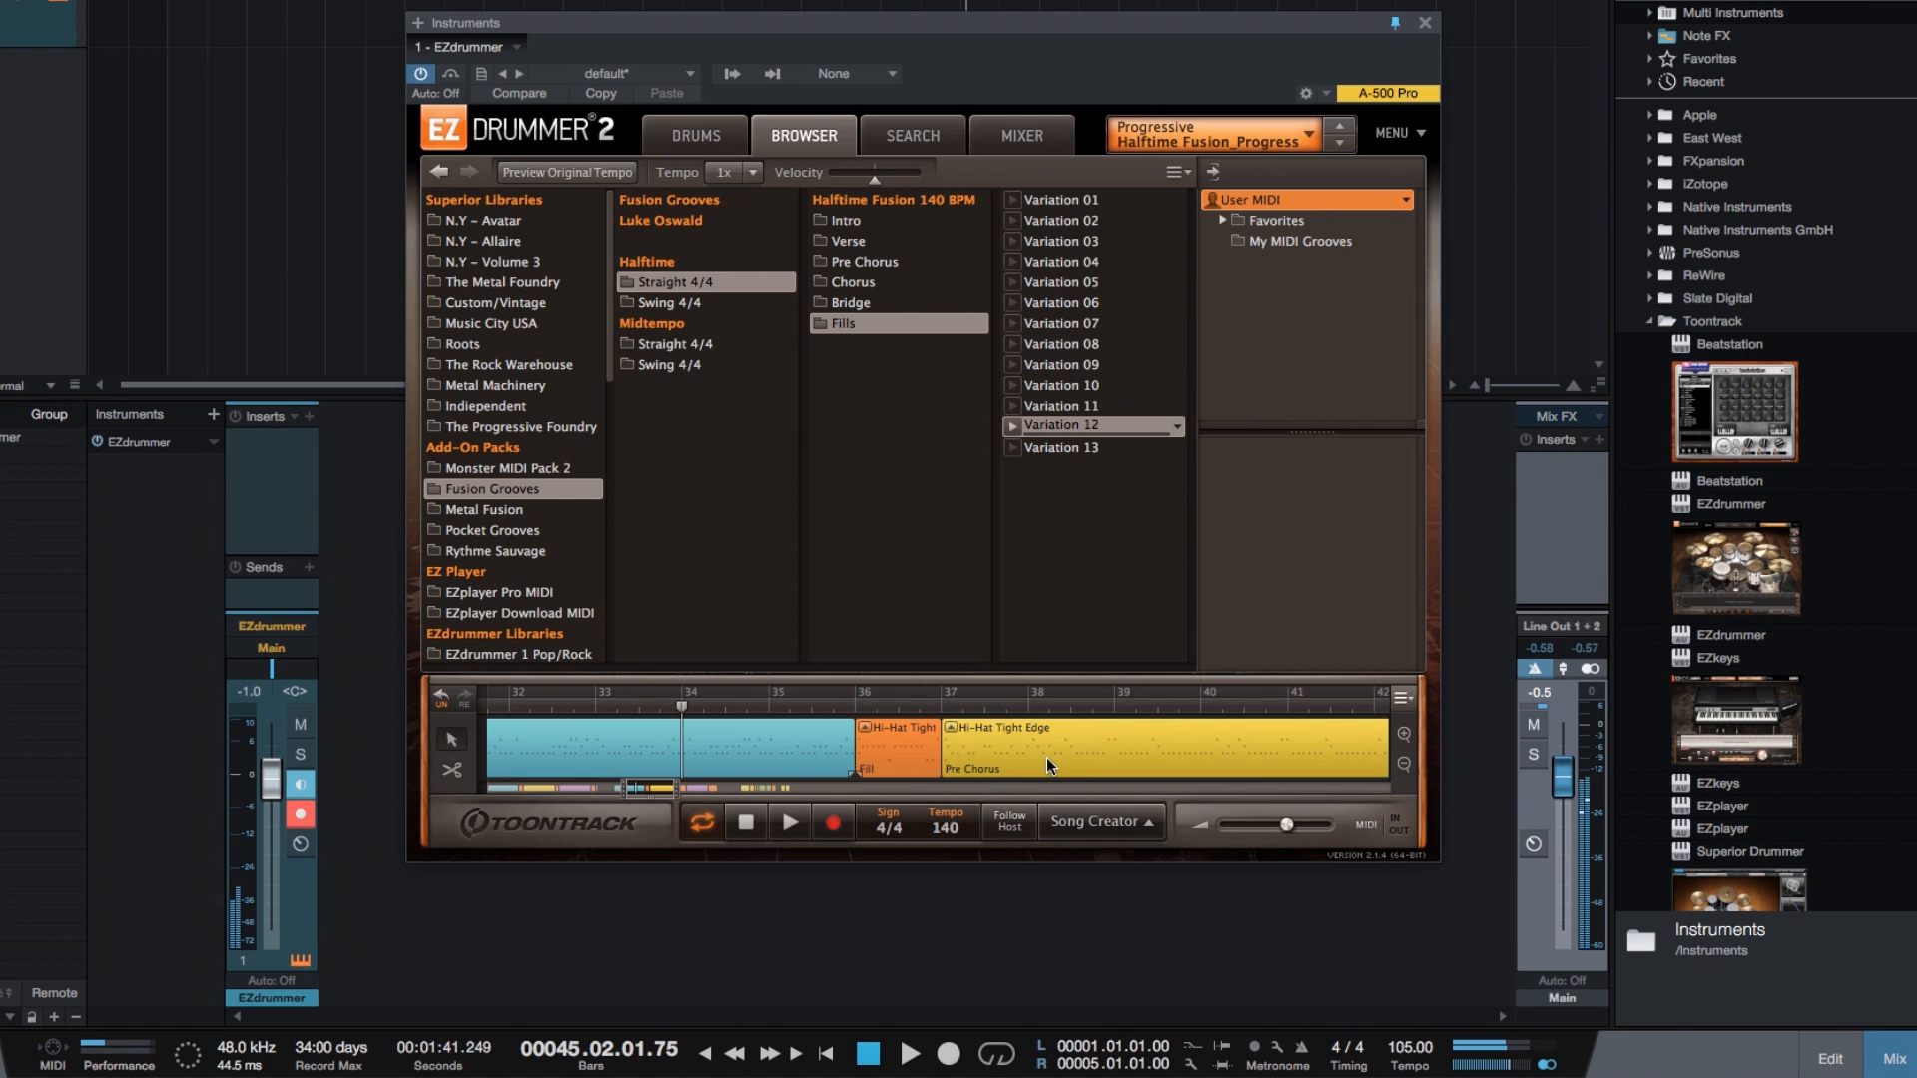
Play the Pre Chorus from bar 41 into the fill that leads to the Chorus
scroll(1047, 757, "right", 6)
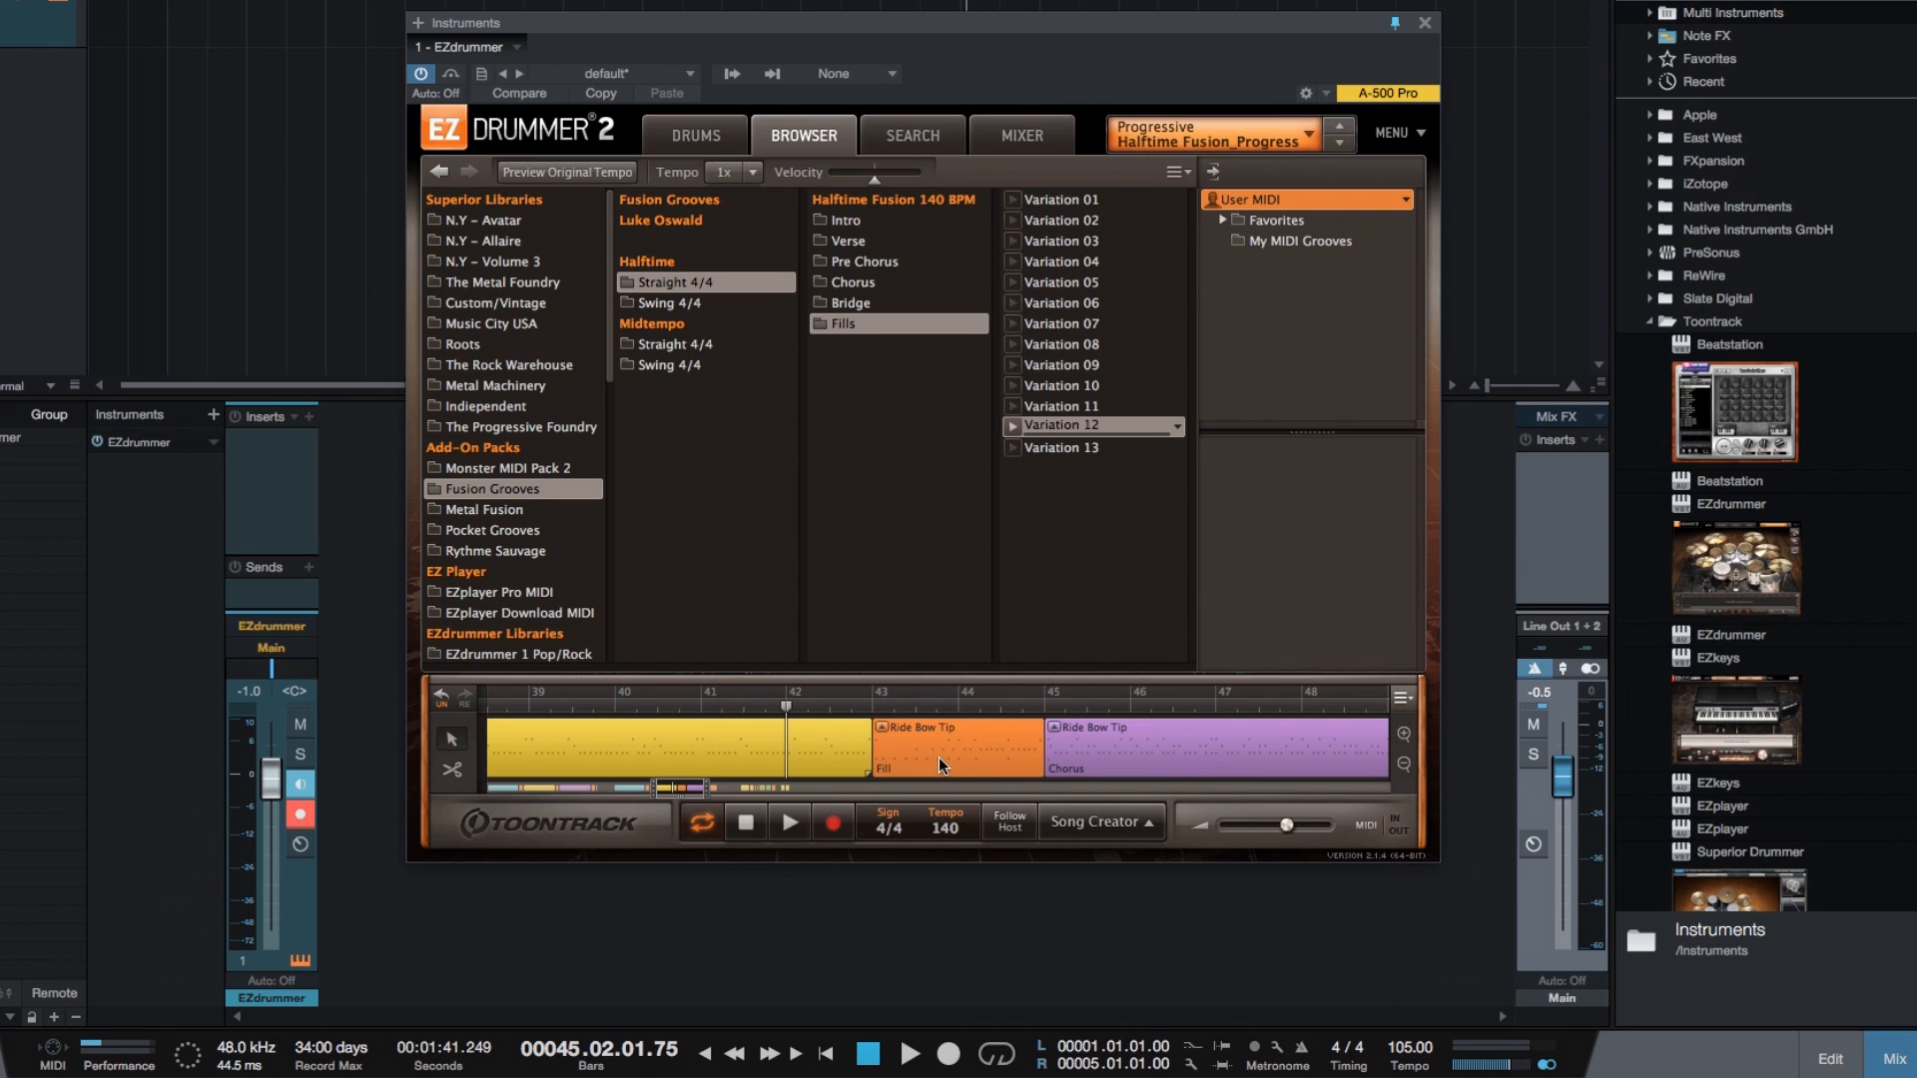
left_click(703, 704)
left_click(788, 825)
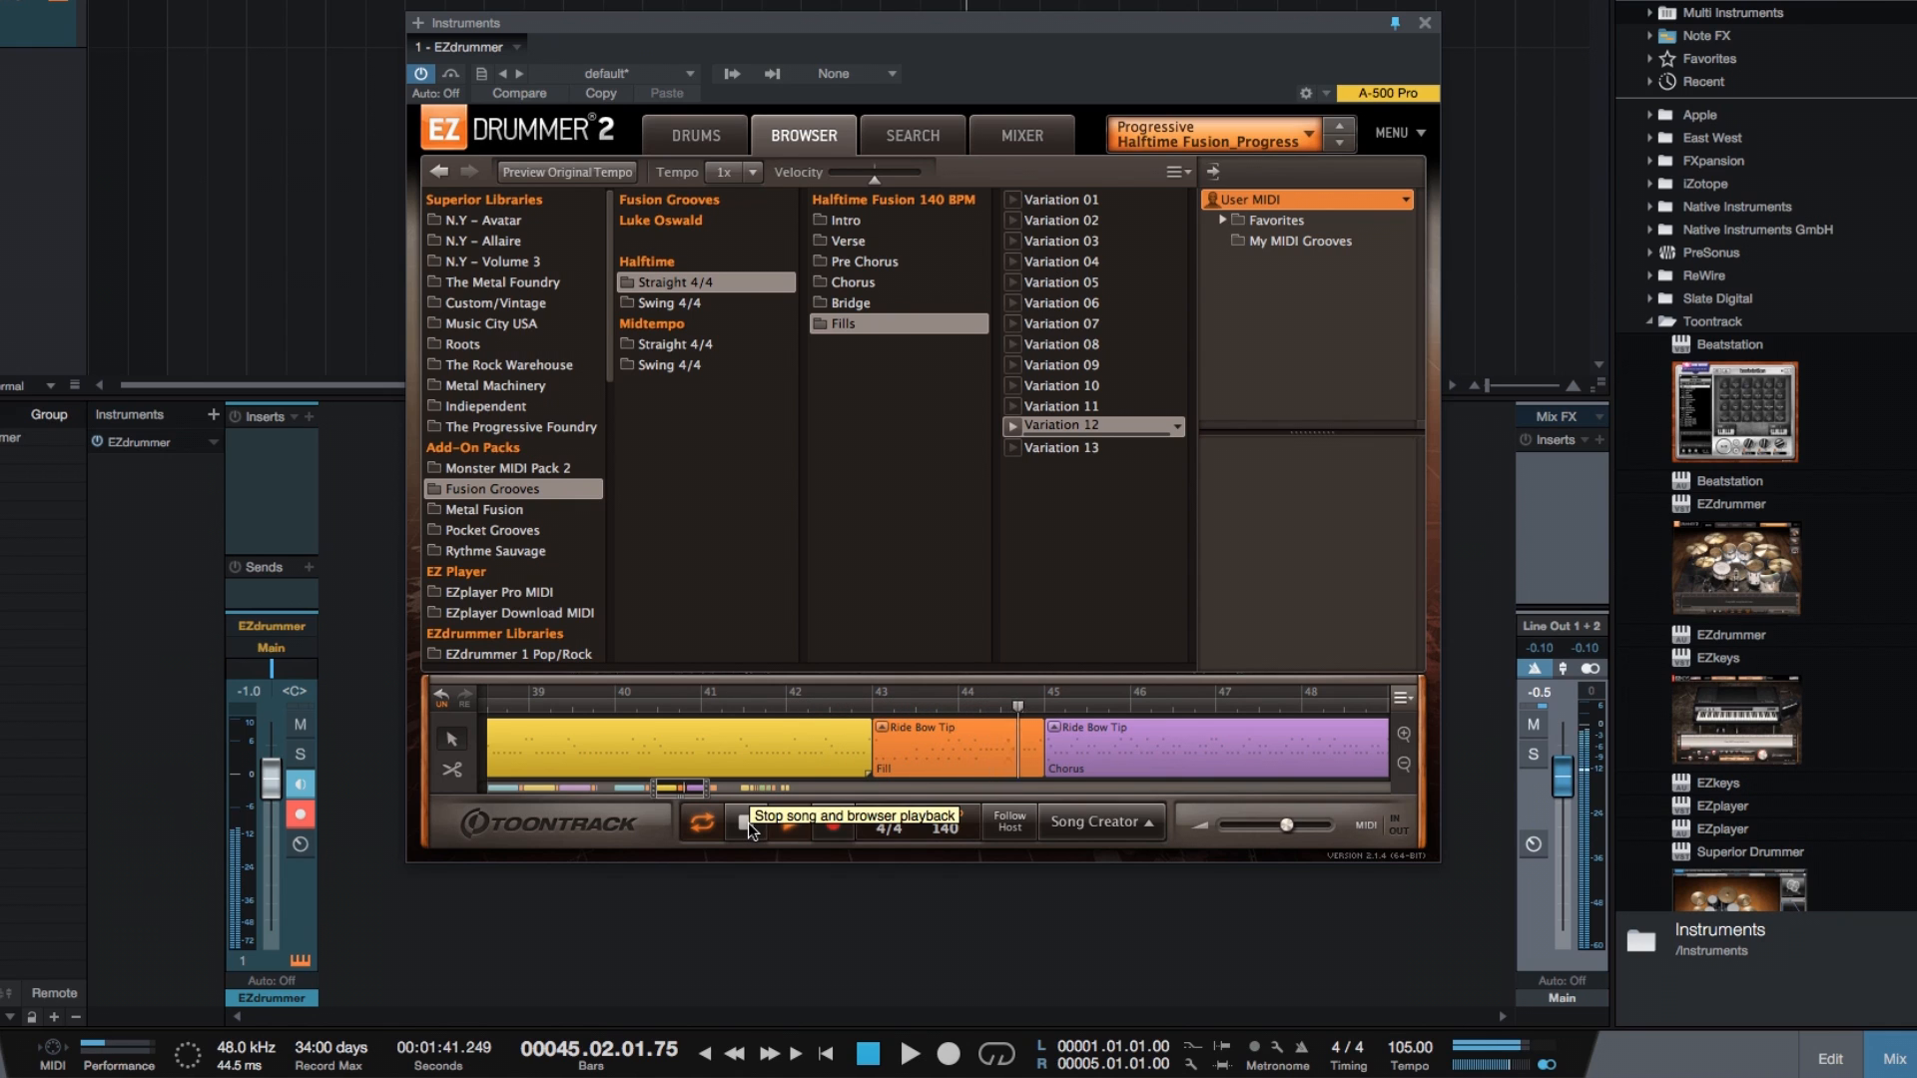
left_click(747, 823)
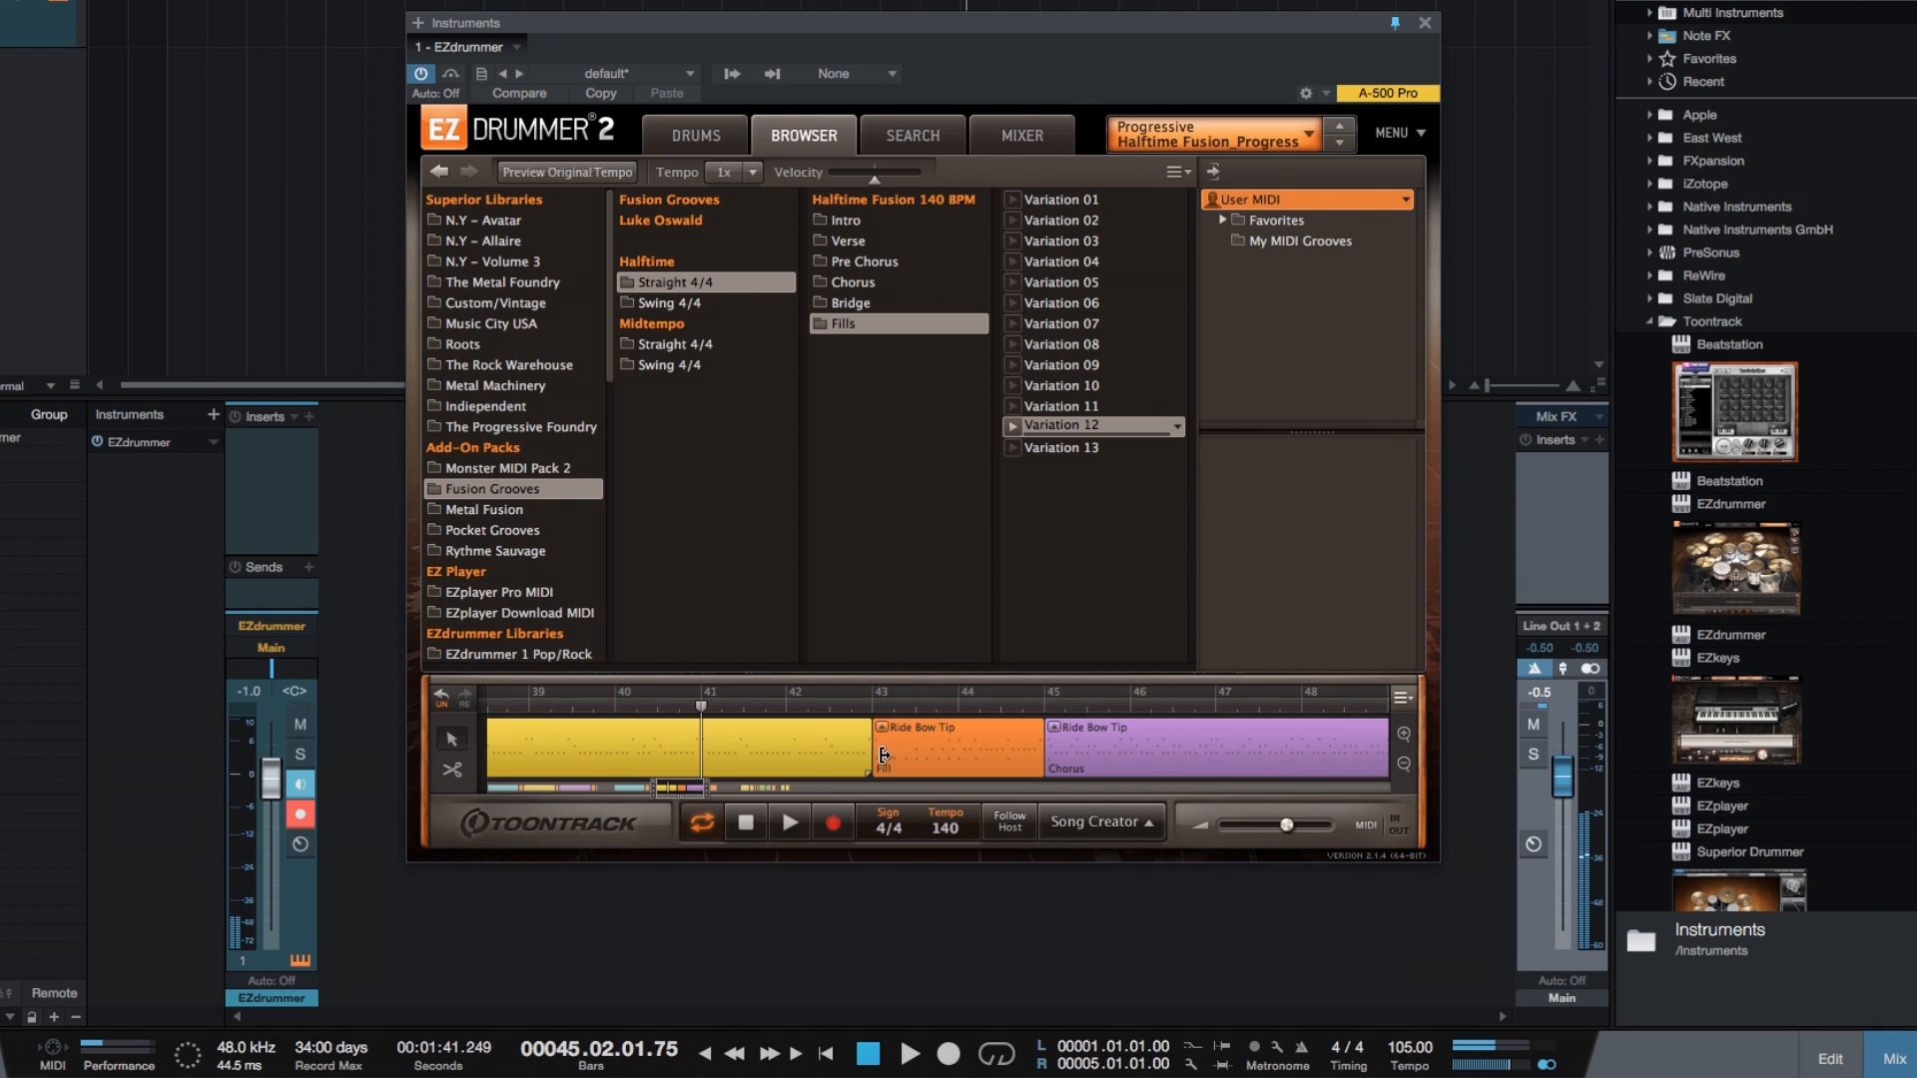
Shorten the fill before the Chorus to start at bar 44, with the Pre Chorus extended to meet it, and play it back
left_click_drag(884, 756, 946, 761)
left_click(790, 822)
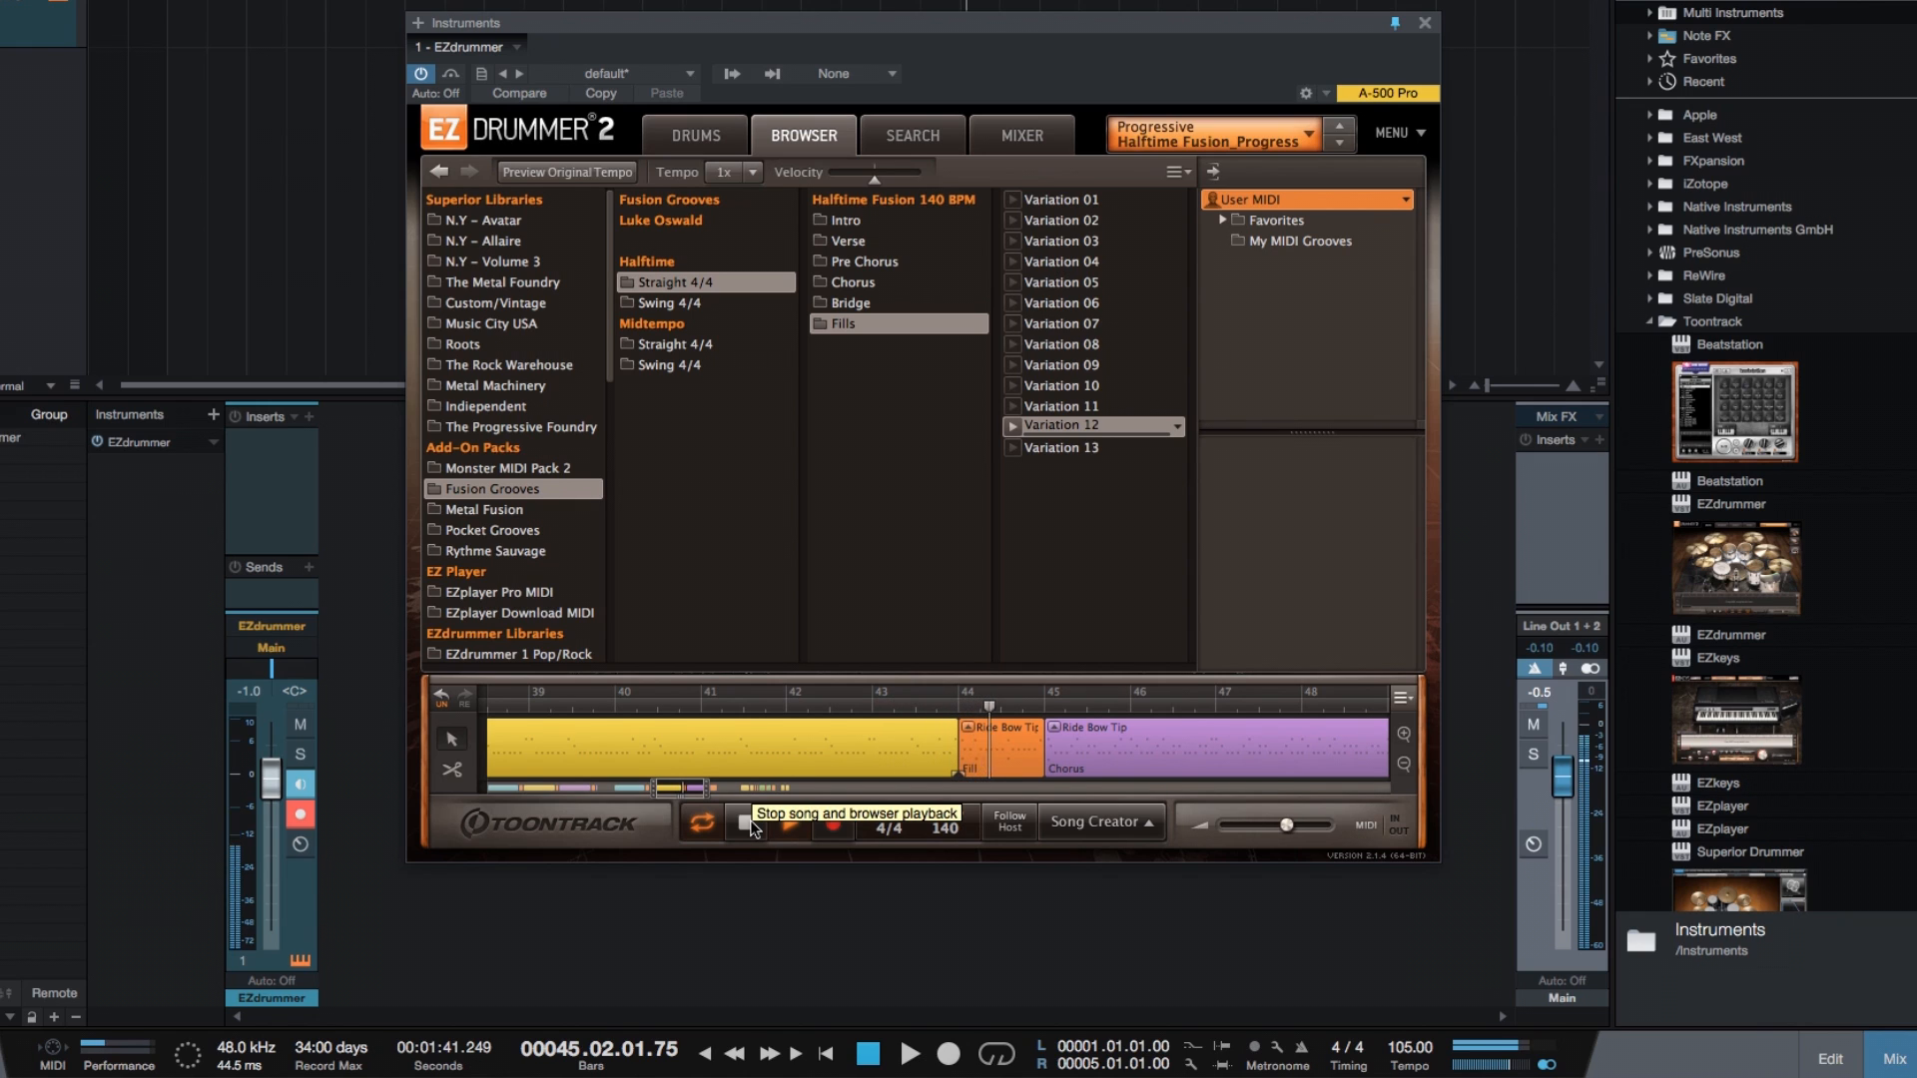
left_click(751, 819)
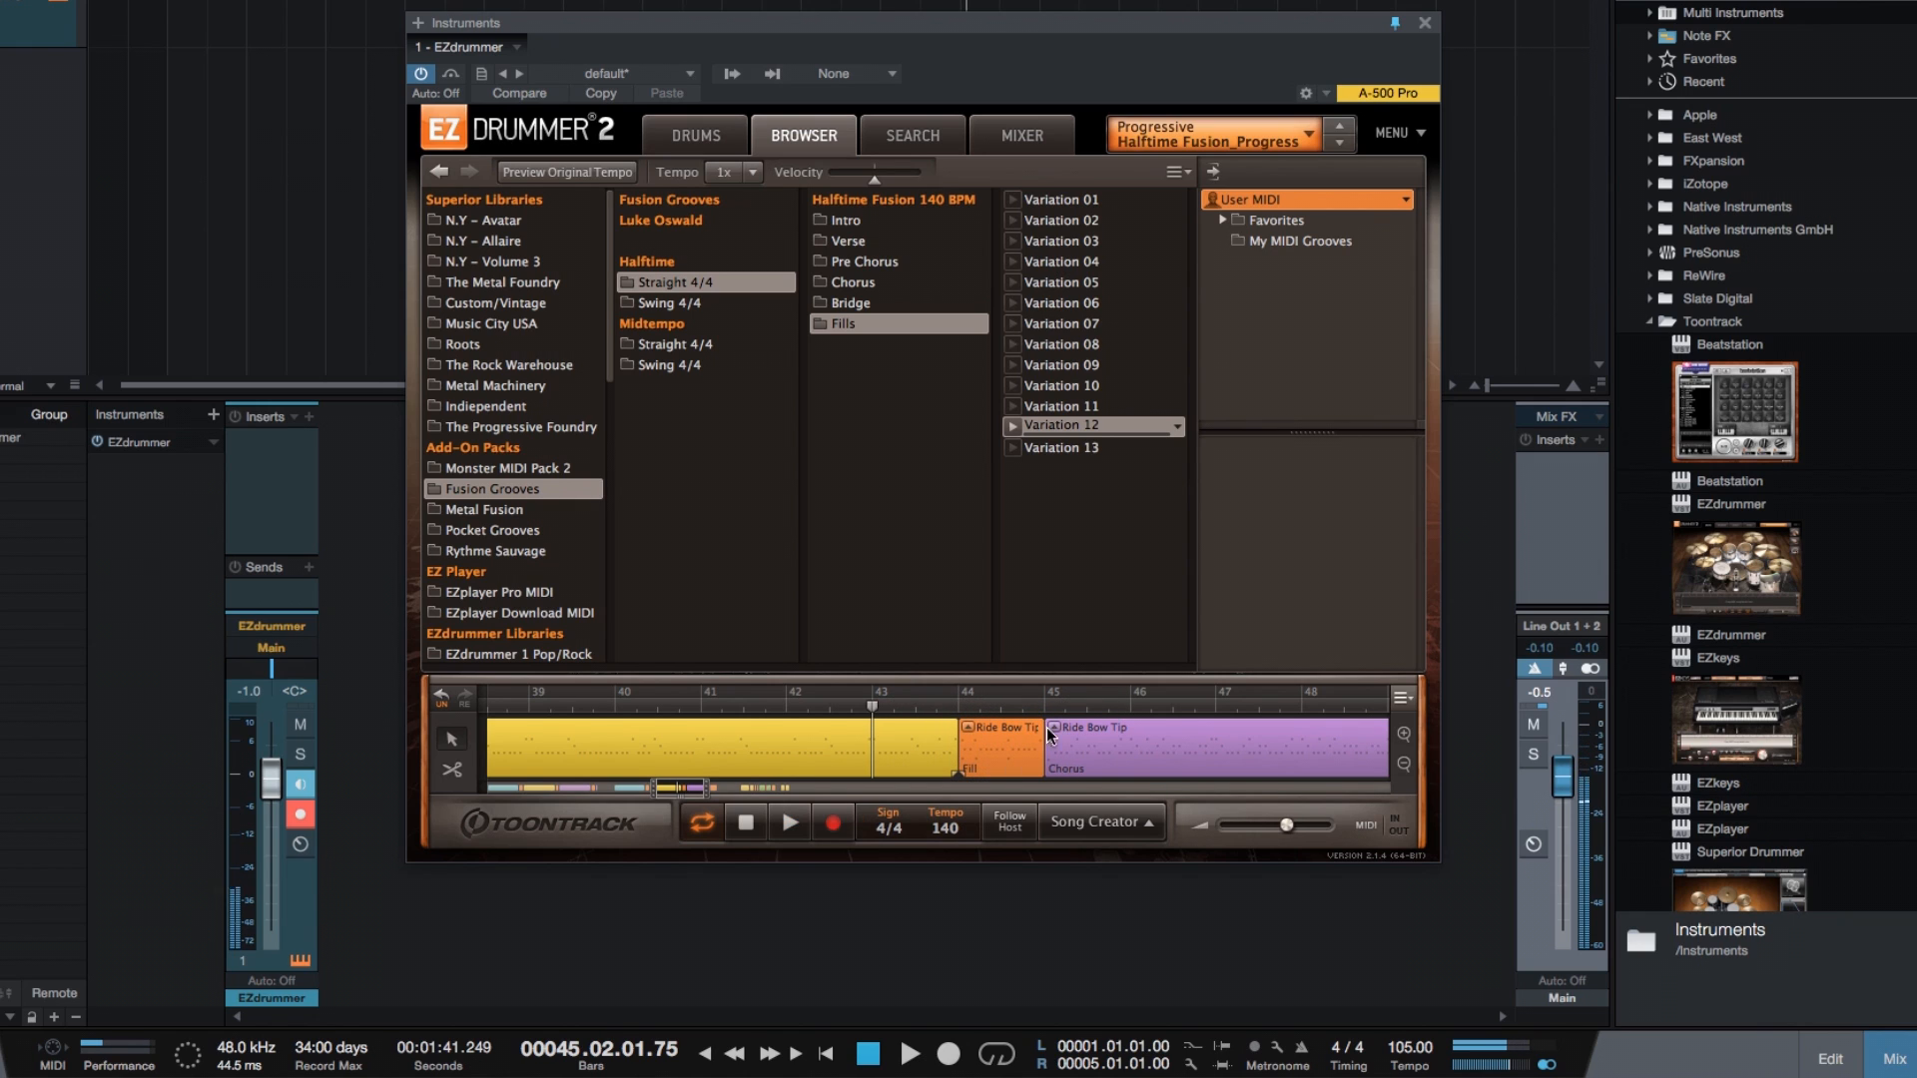
In the bar 44 fill's play style, move the Power Hand from the ride cymbal to the hi-hat, and play from bar 42
double_click(1009, 750)
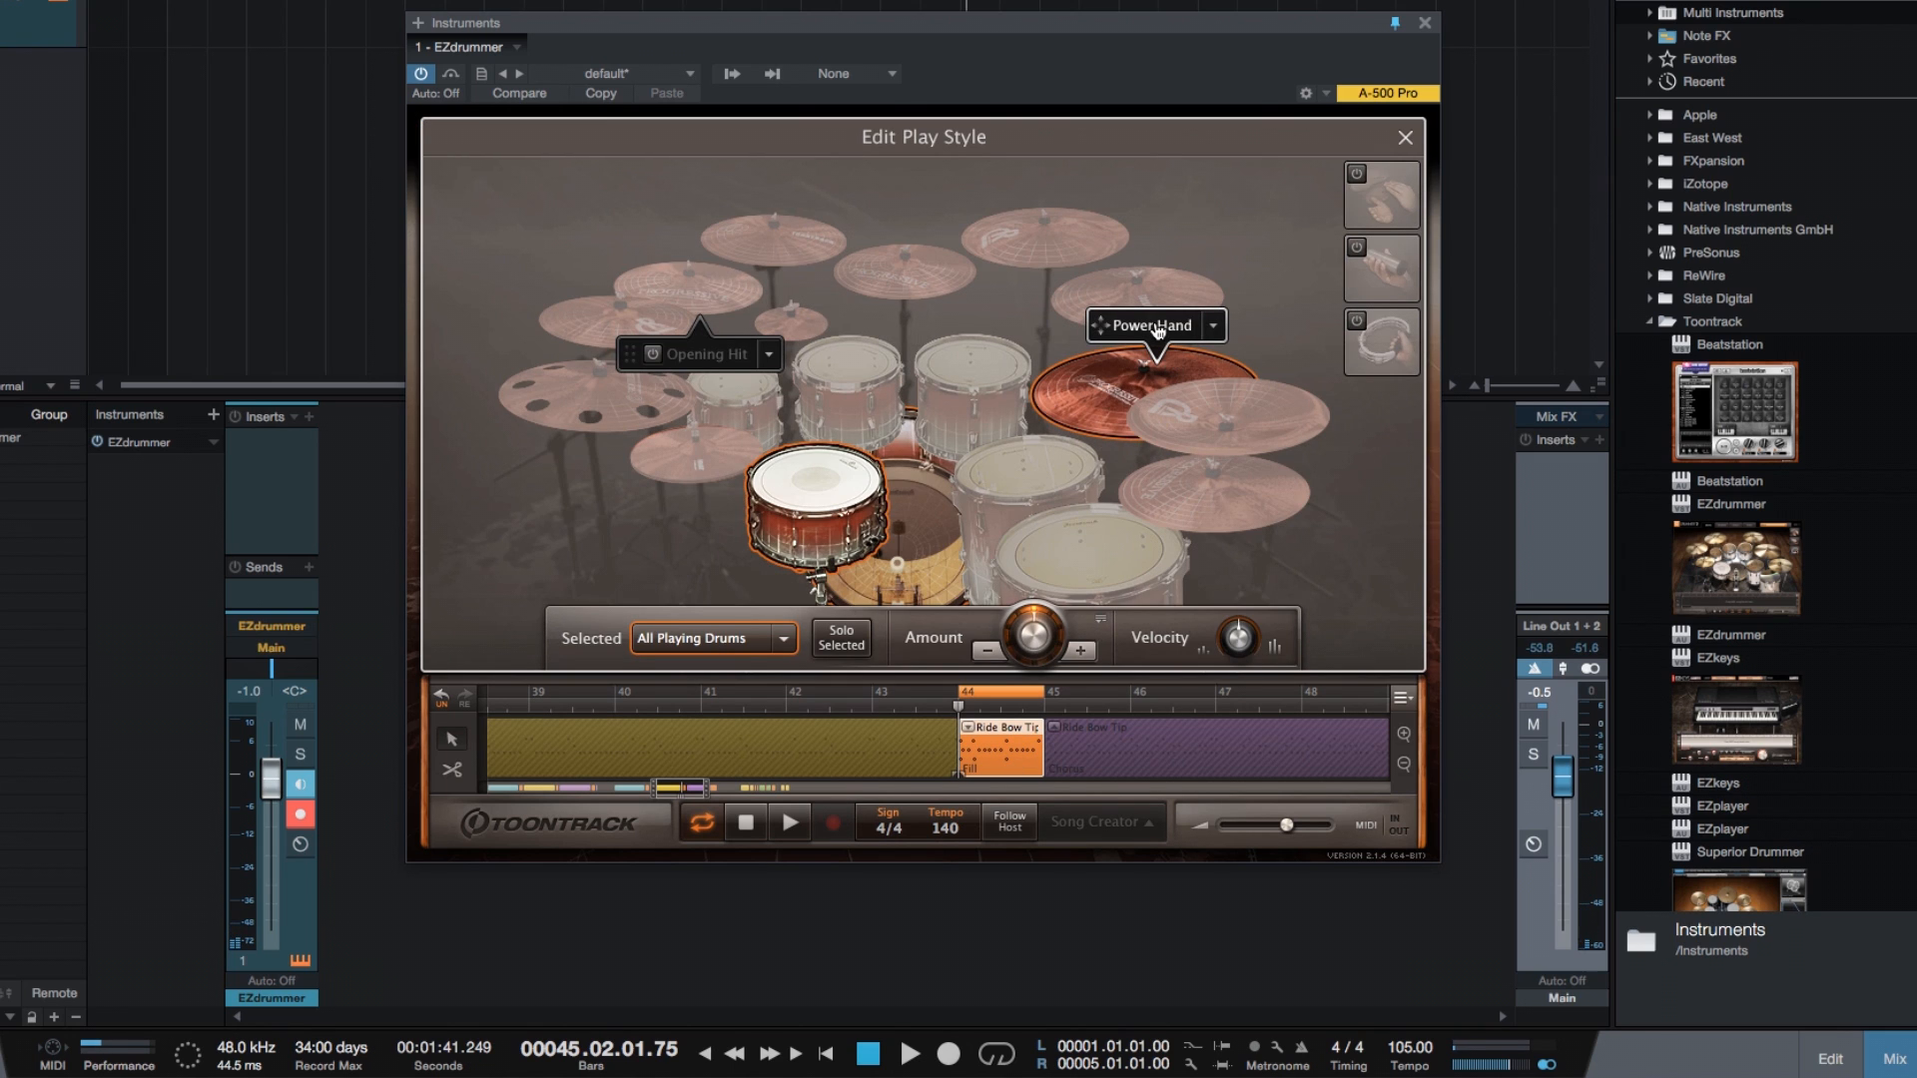
left_click_drag(1157, 333, 698, 391)
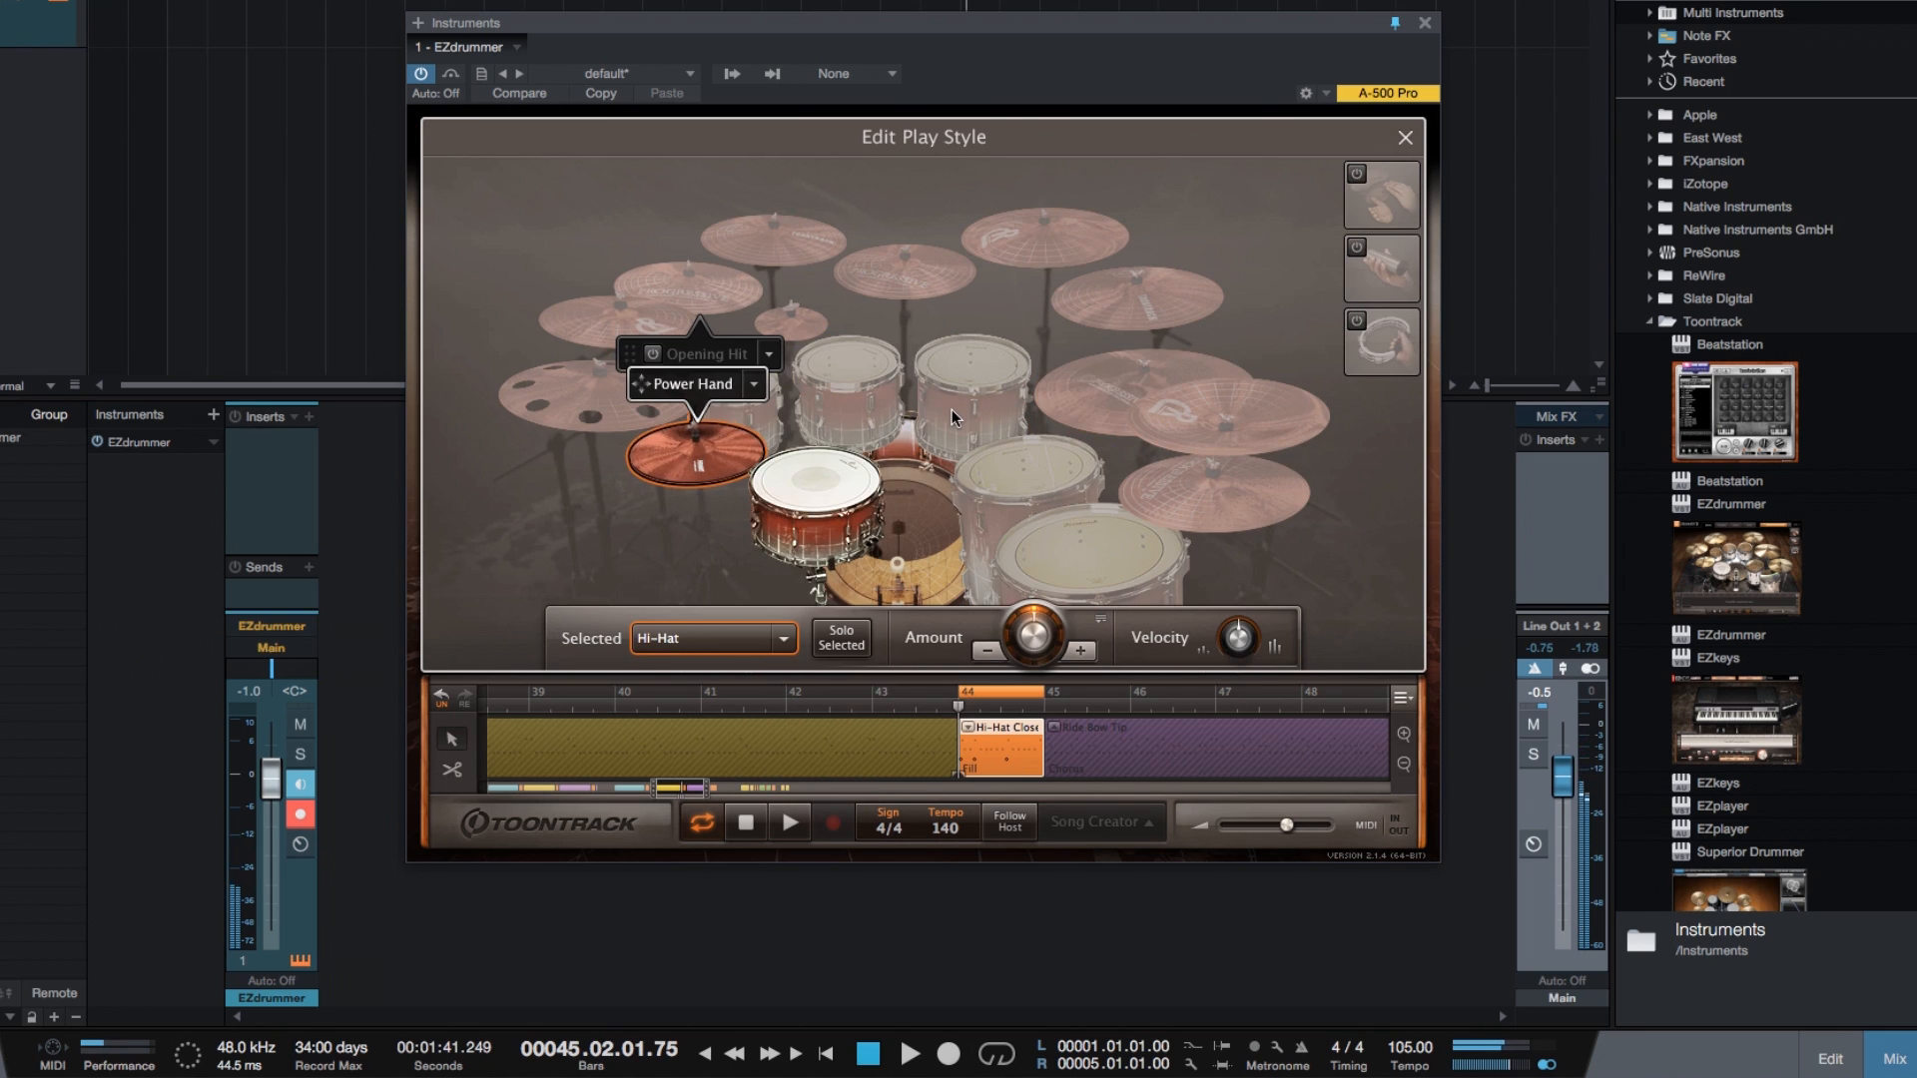
left_click(1406, 136)
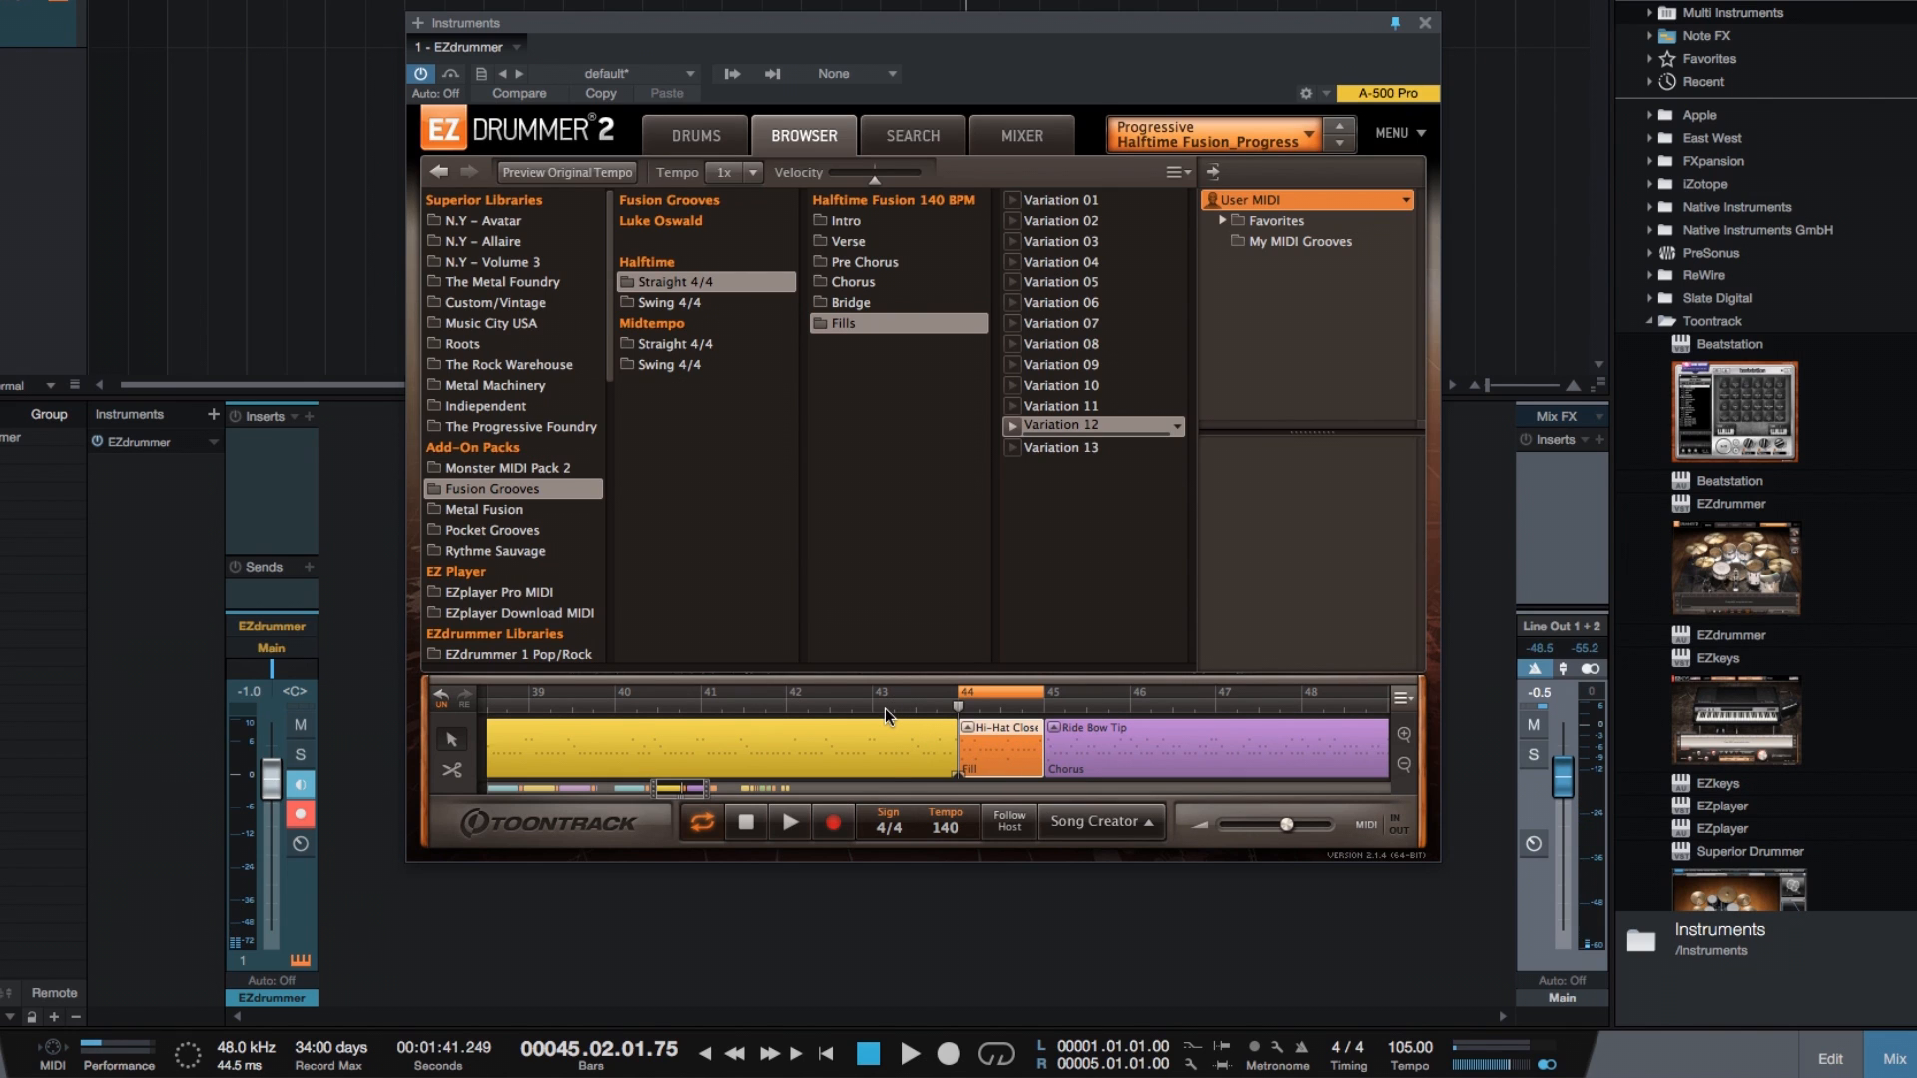
left_click(787, 710)
left_click(788, 823)
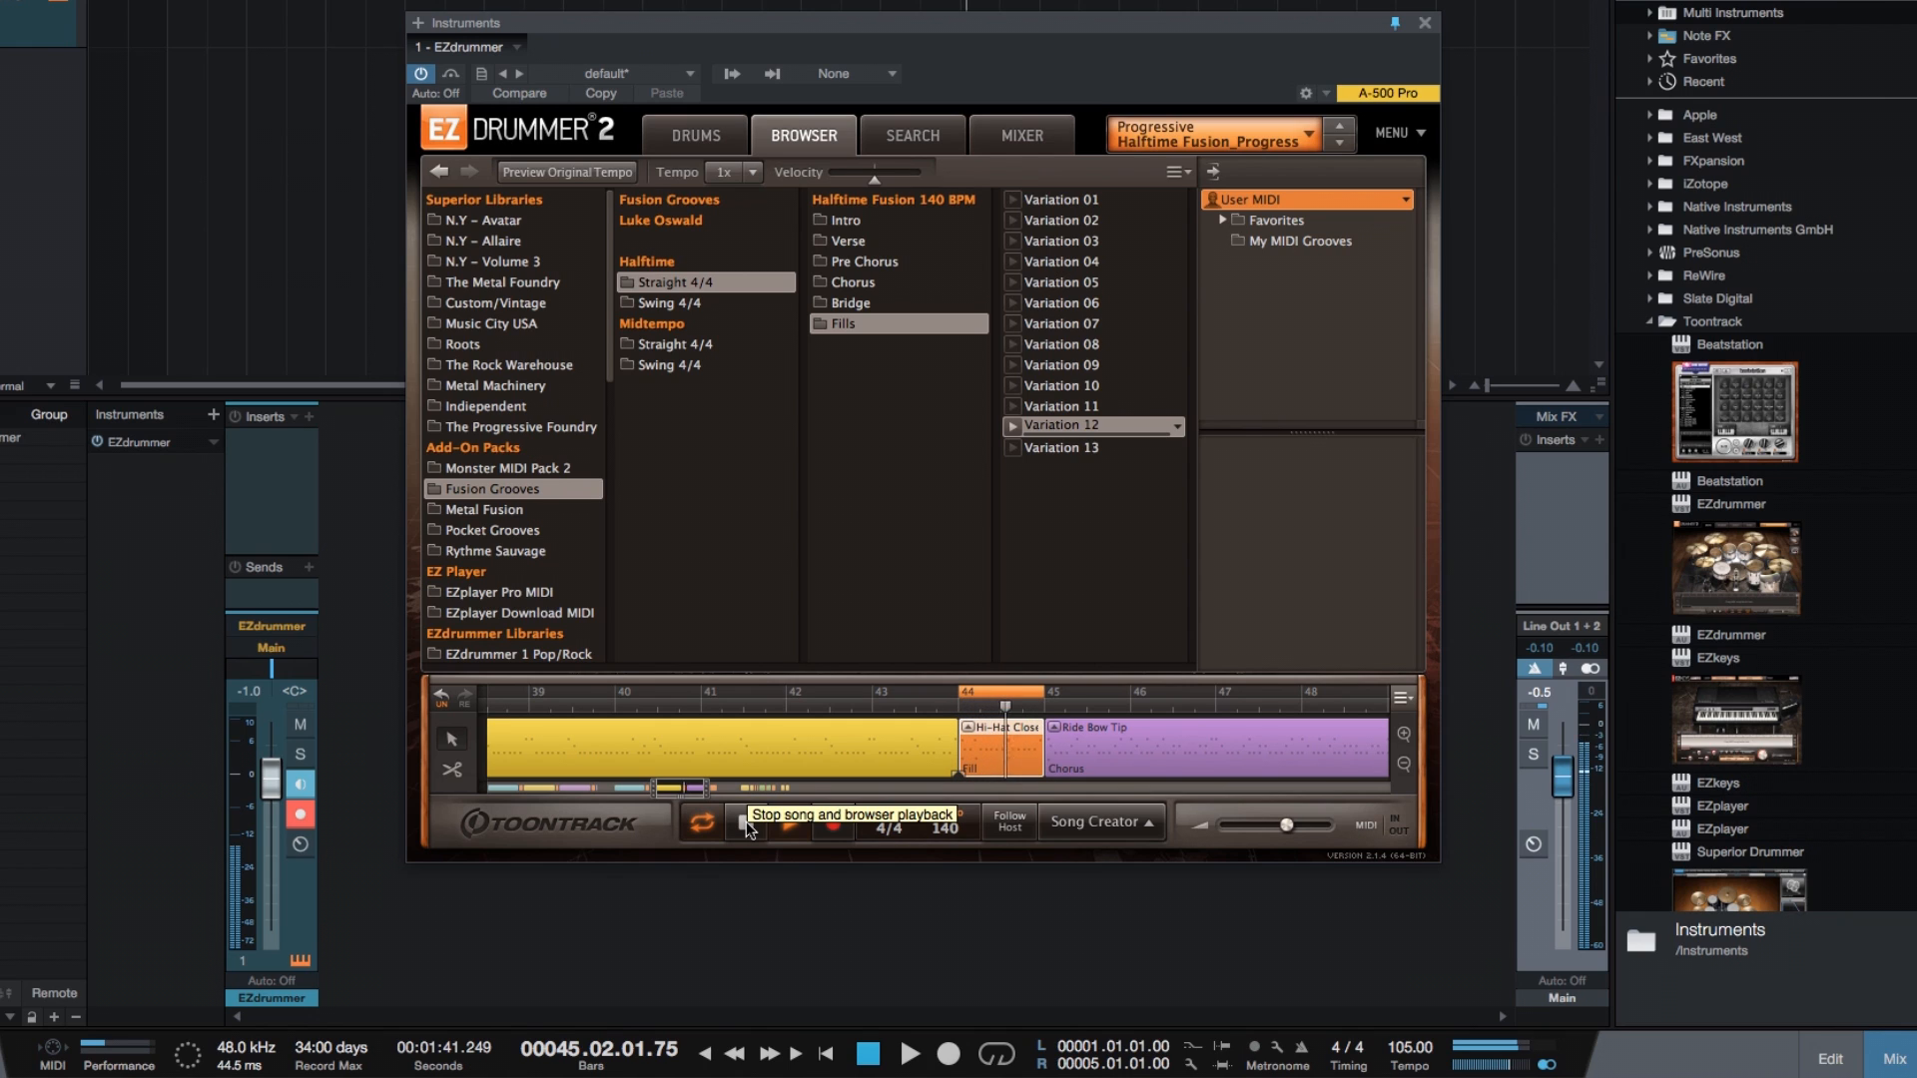
left_click(746, 824)
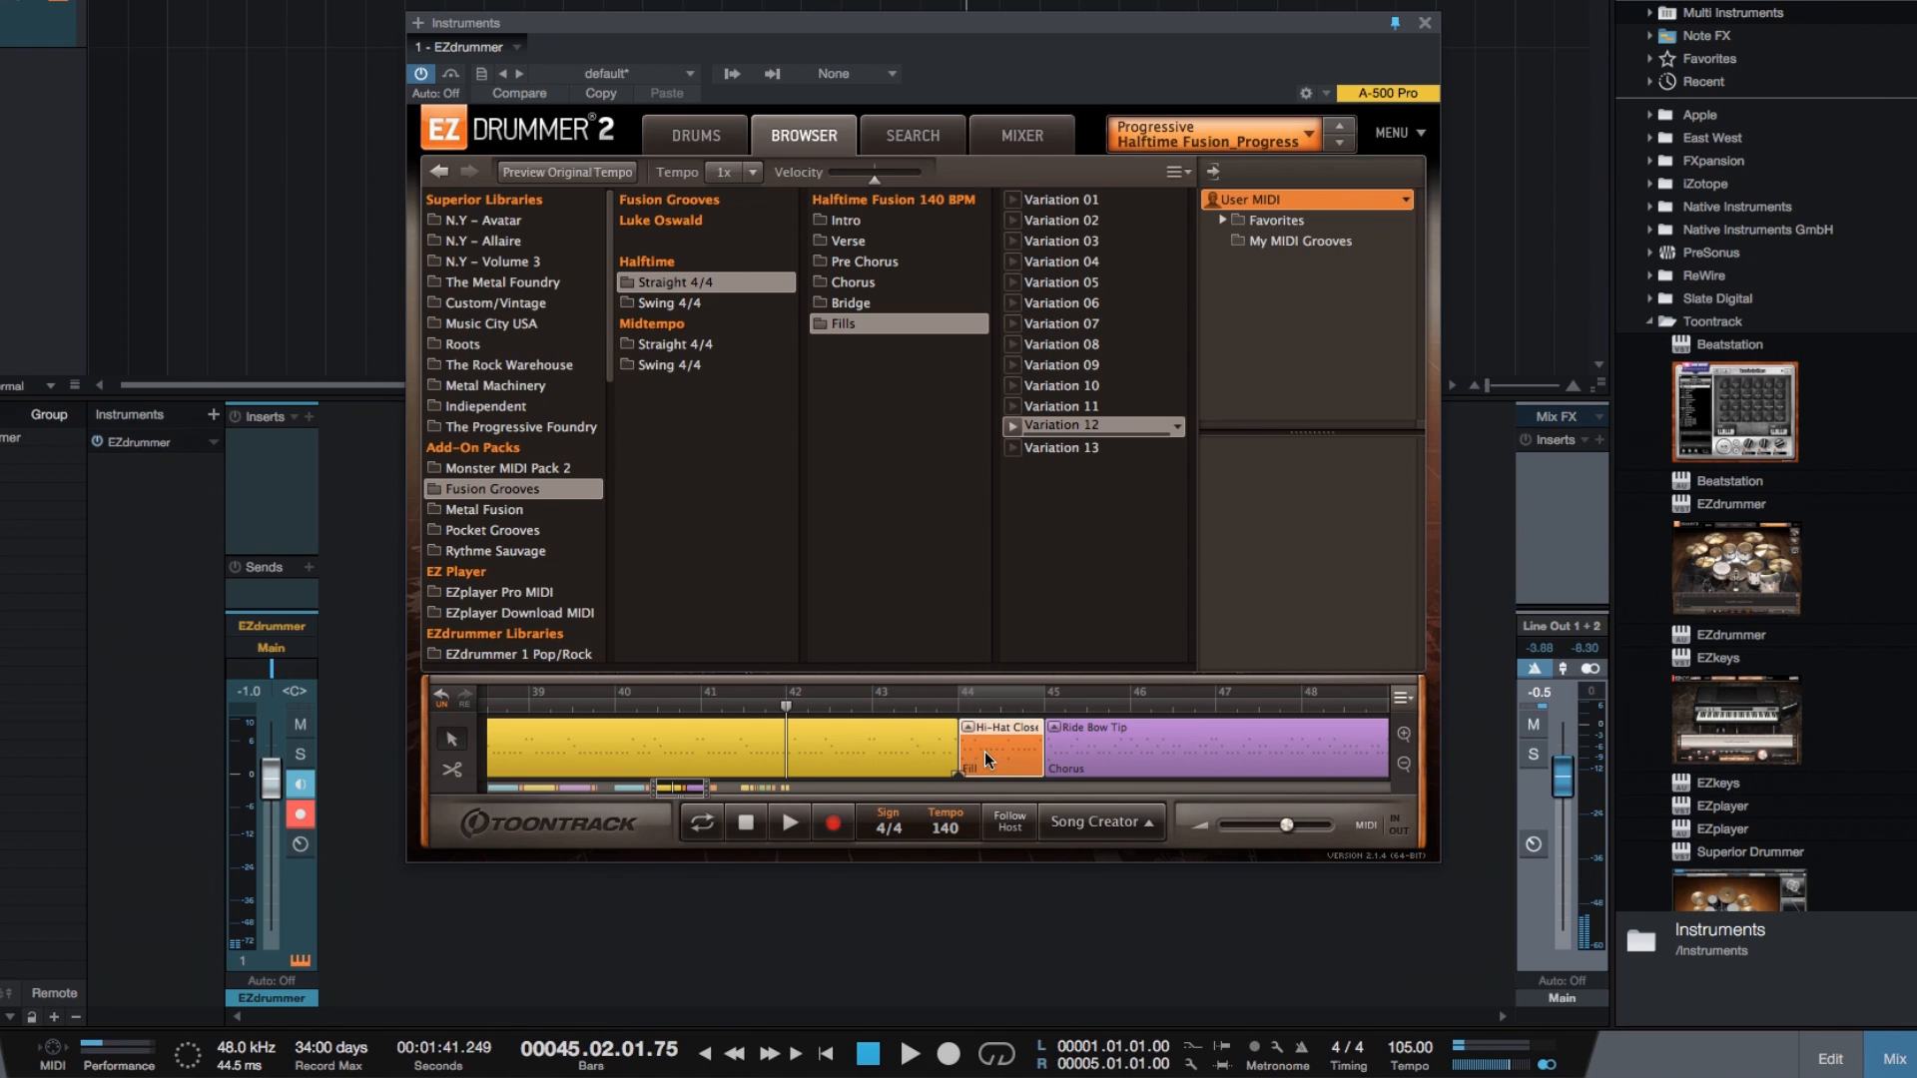
Set the hi-hat articulation of the bar 44 fill to Tight Edge and play the transition into the Chorus
double_click(986, 751)
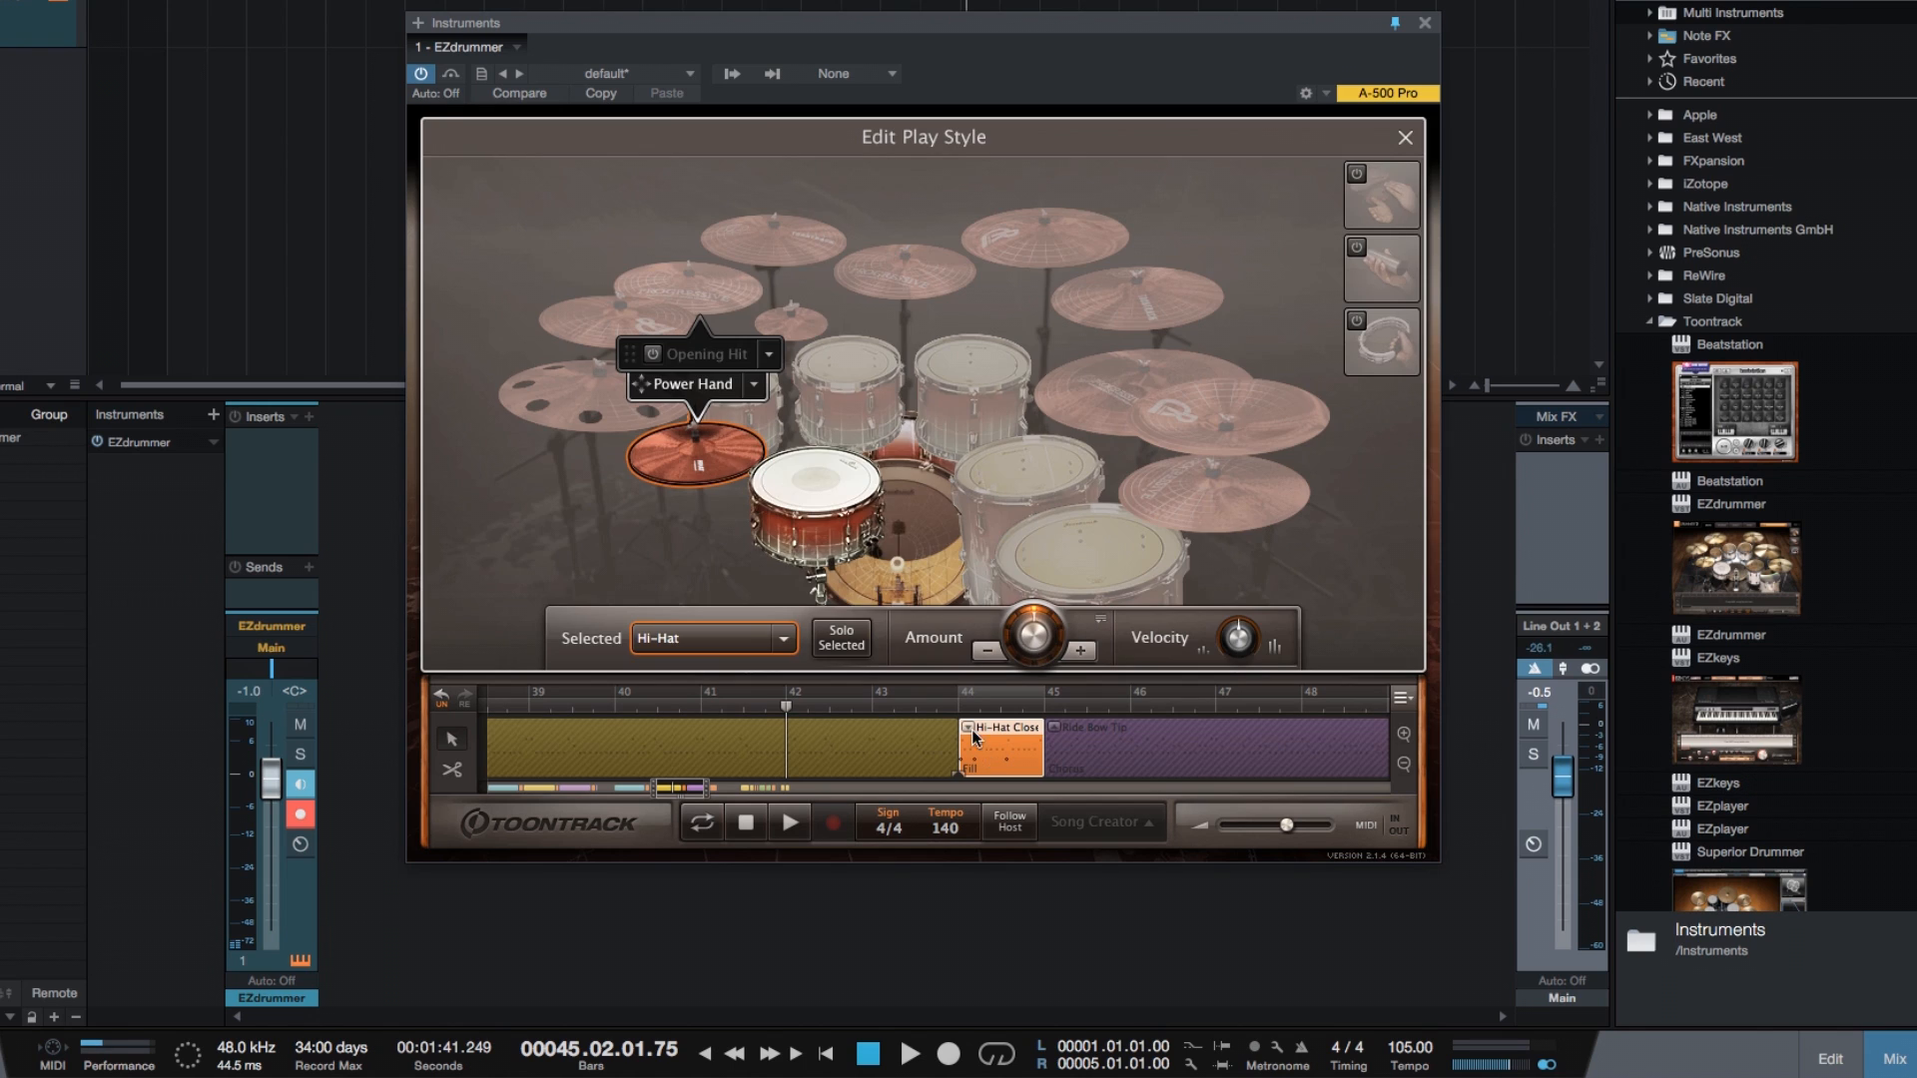
right_click(727, 439)
mouse_move(848, 586)
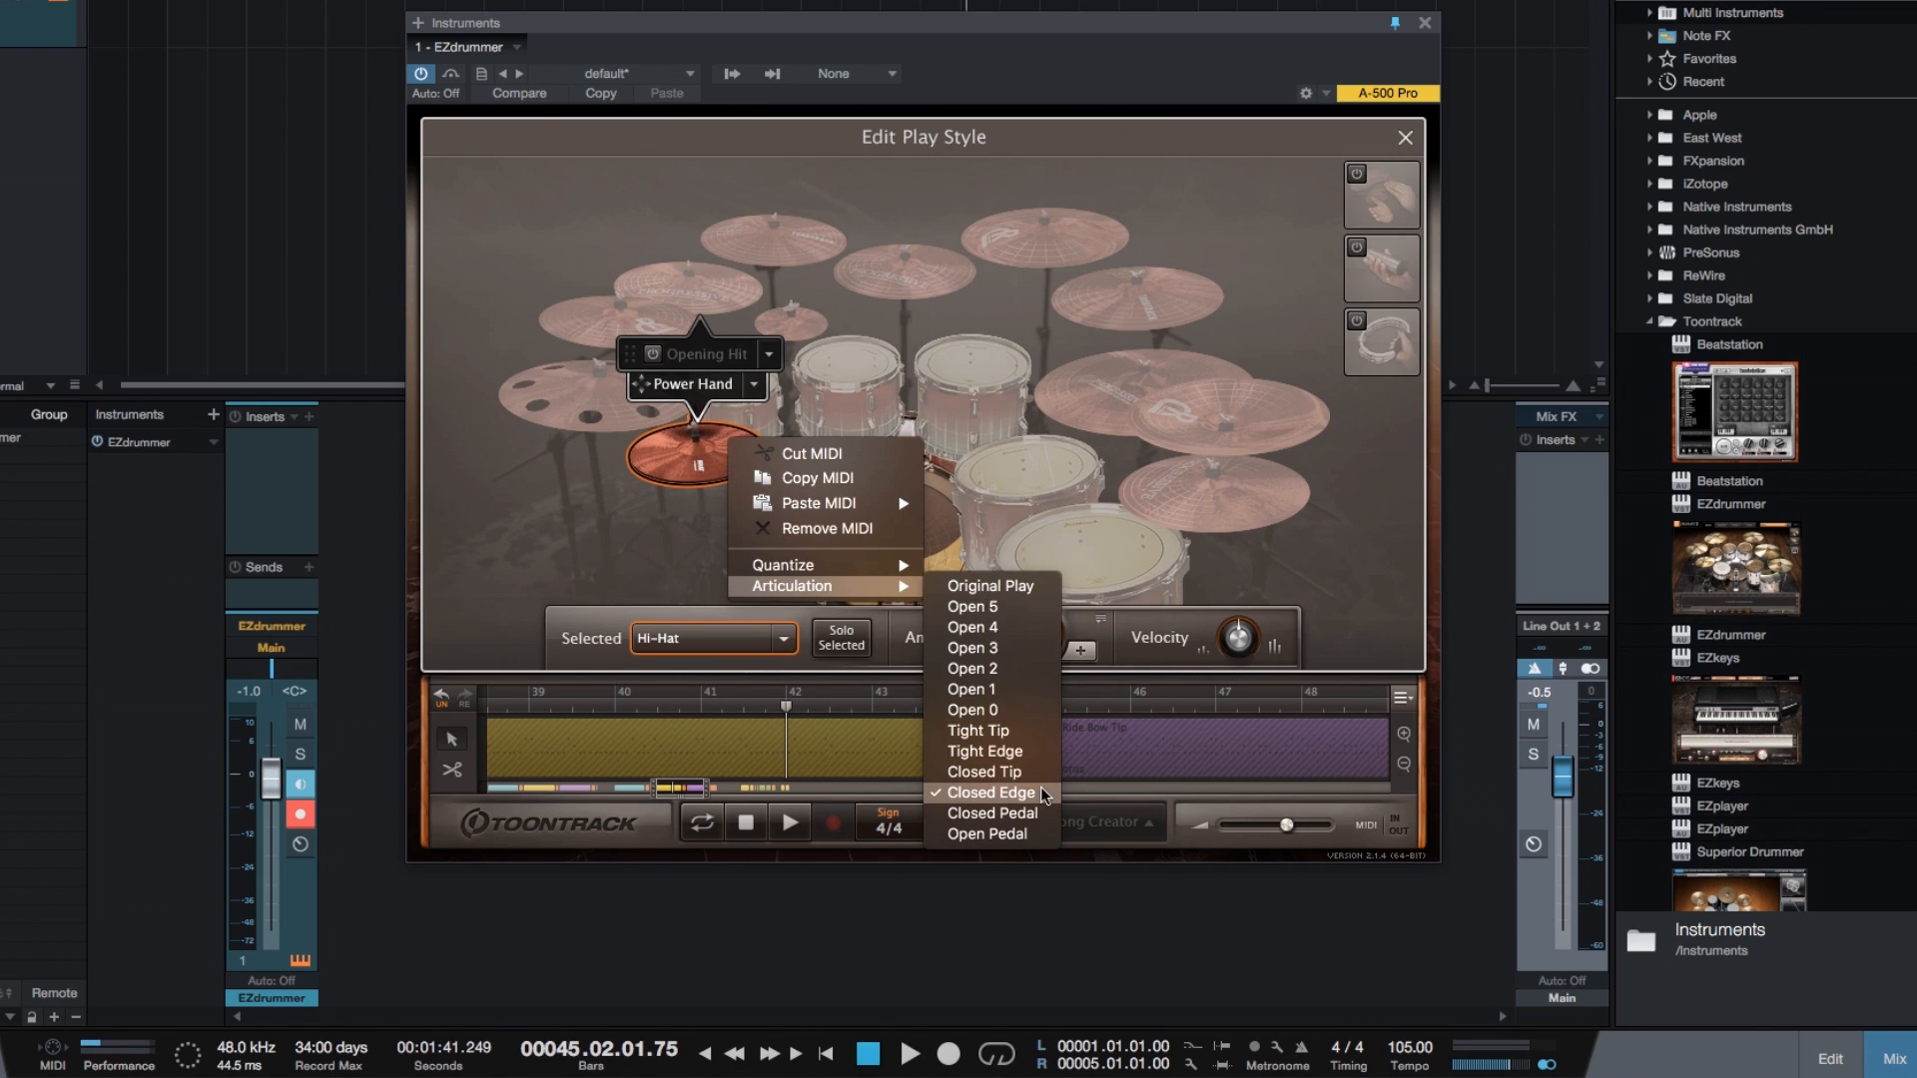
left_click(1034, 749)
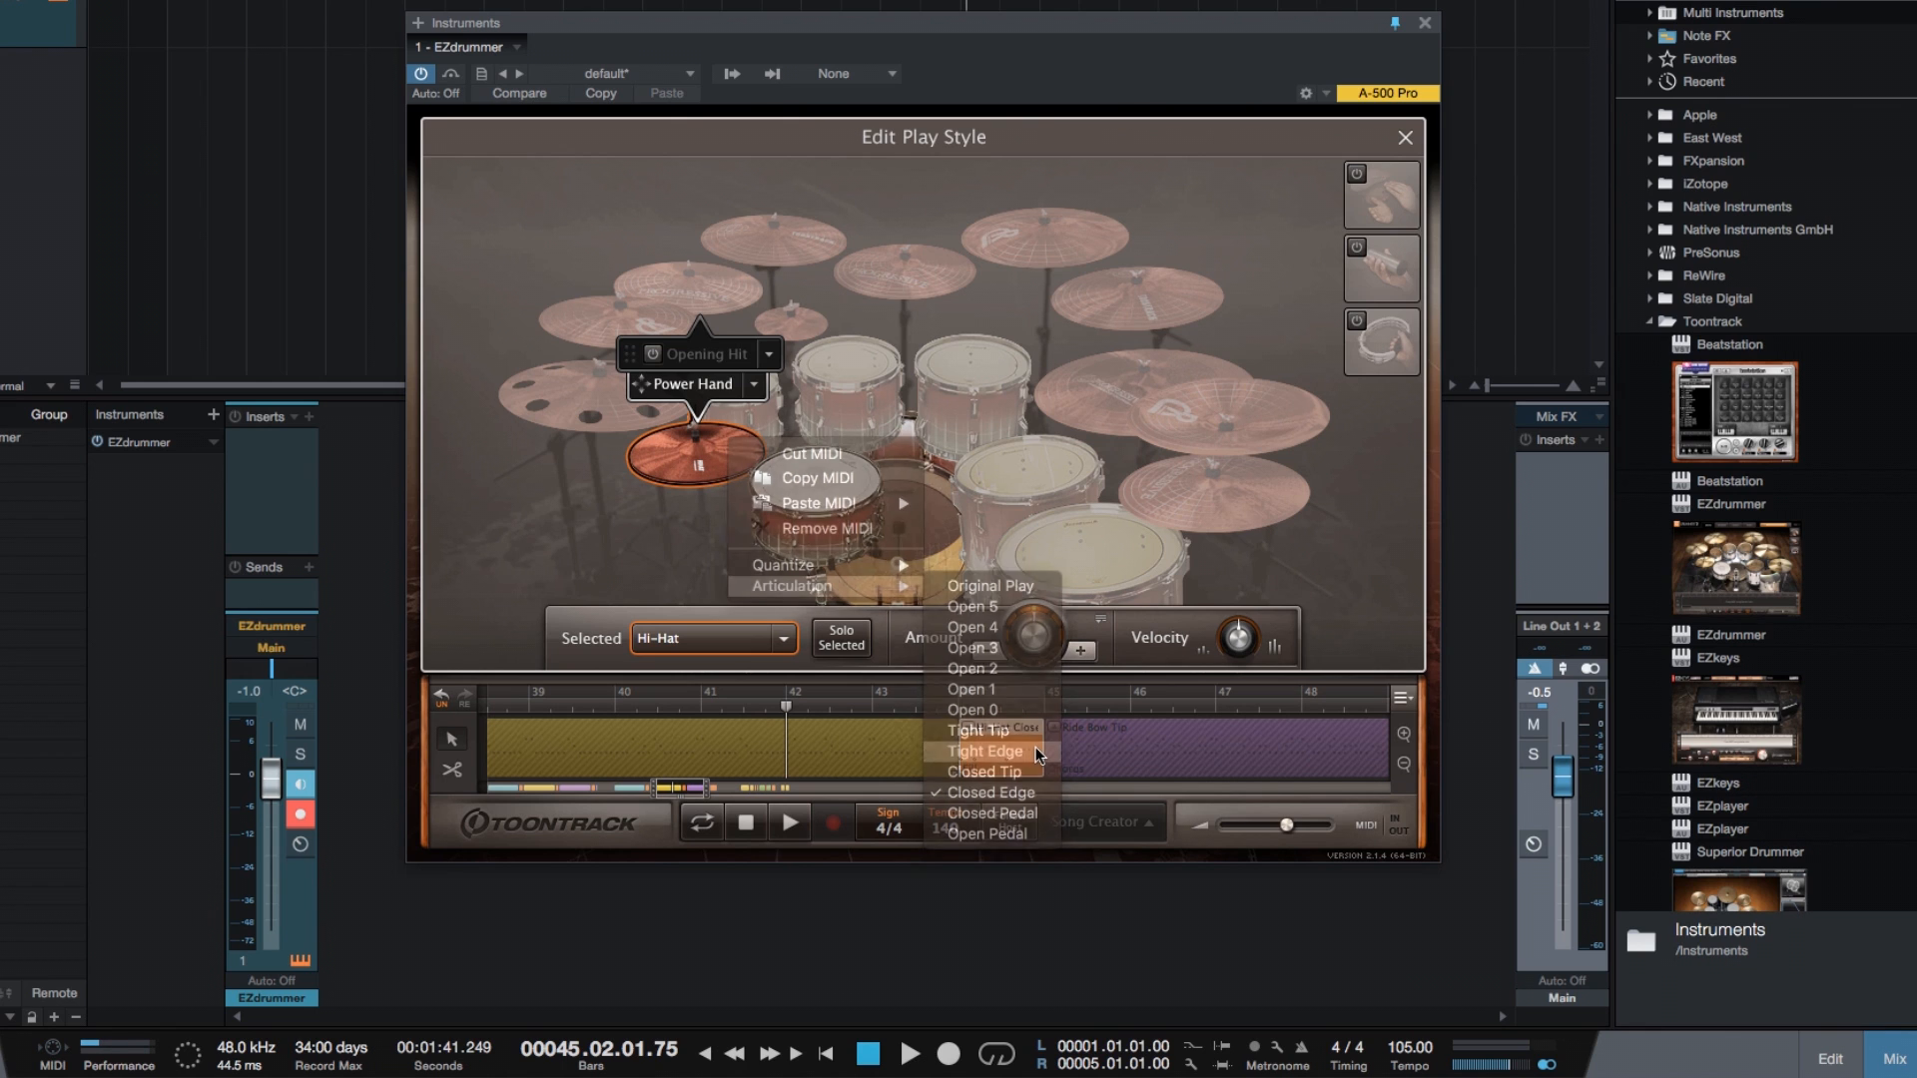
left_click(1406, 139)
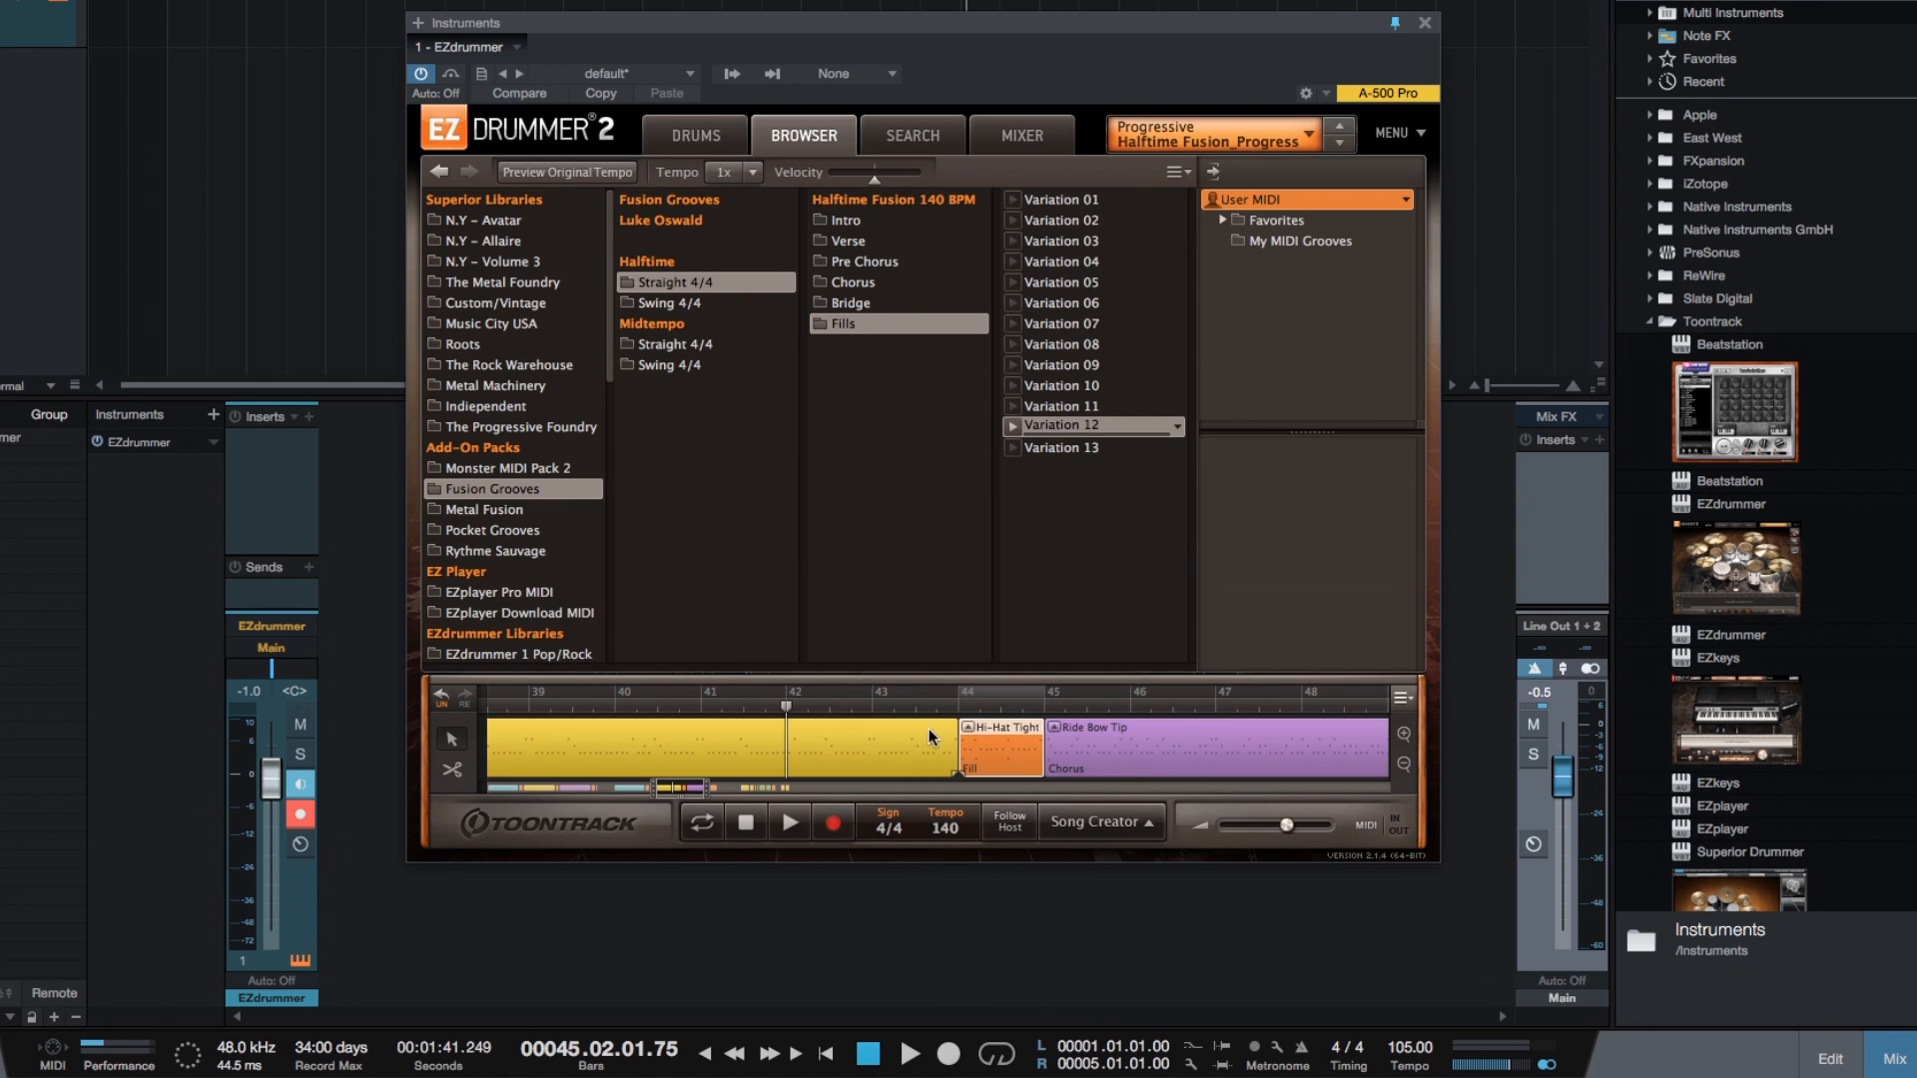
left_click(787, 824)
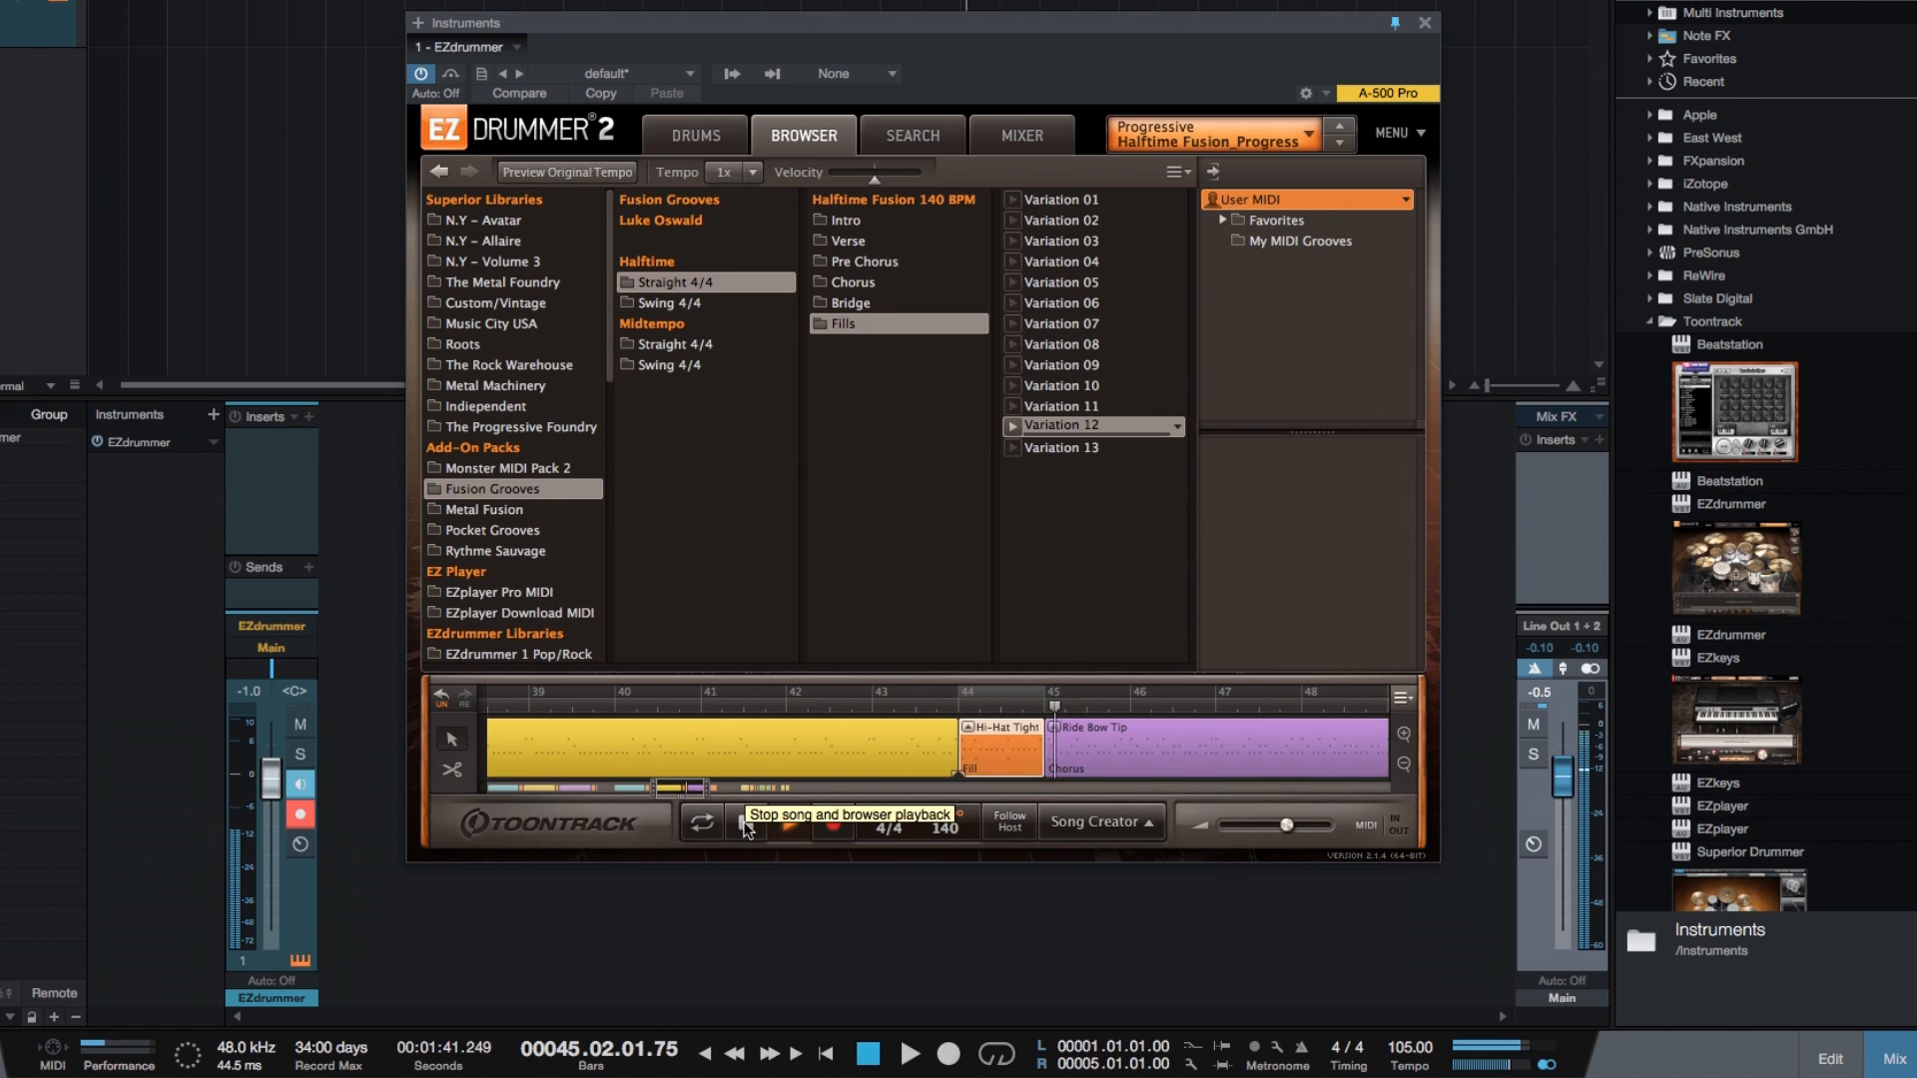
left_click(745, 824)
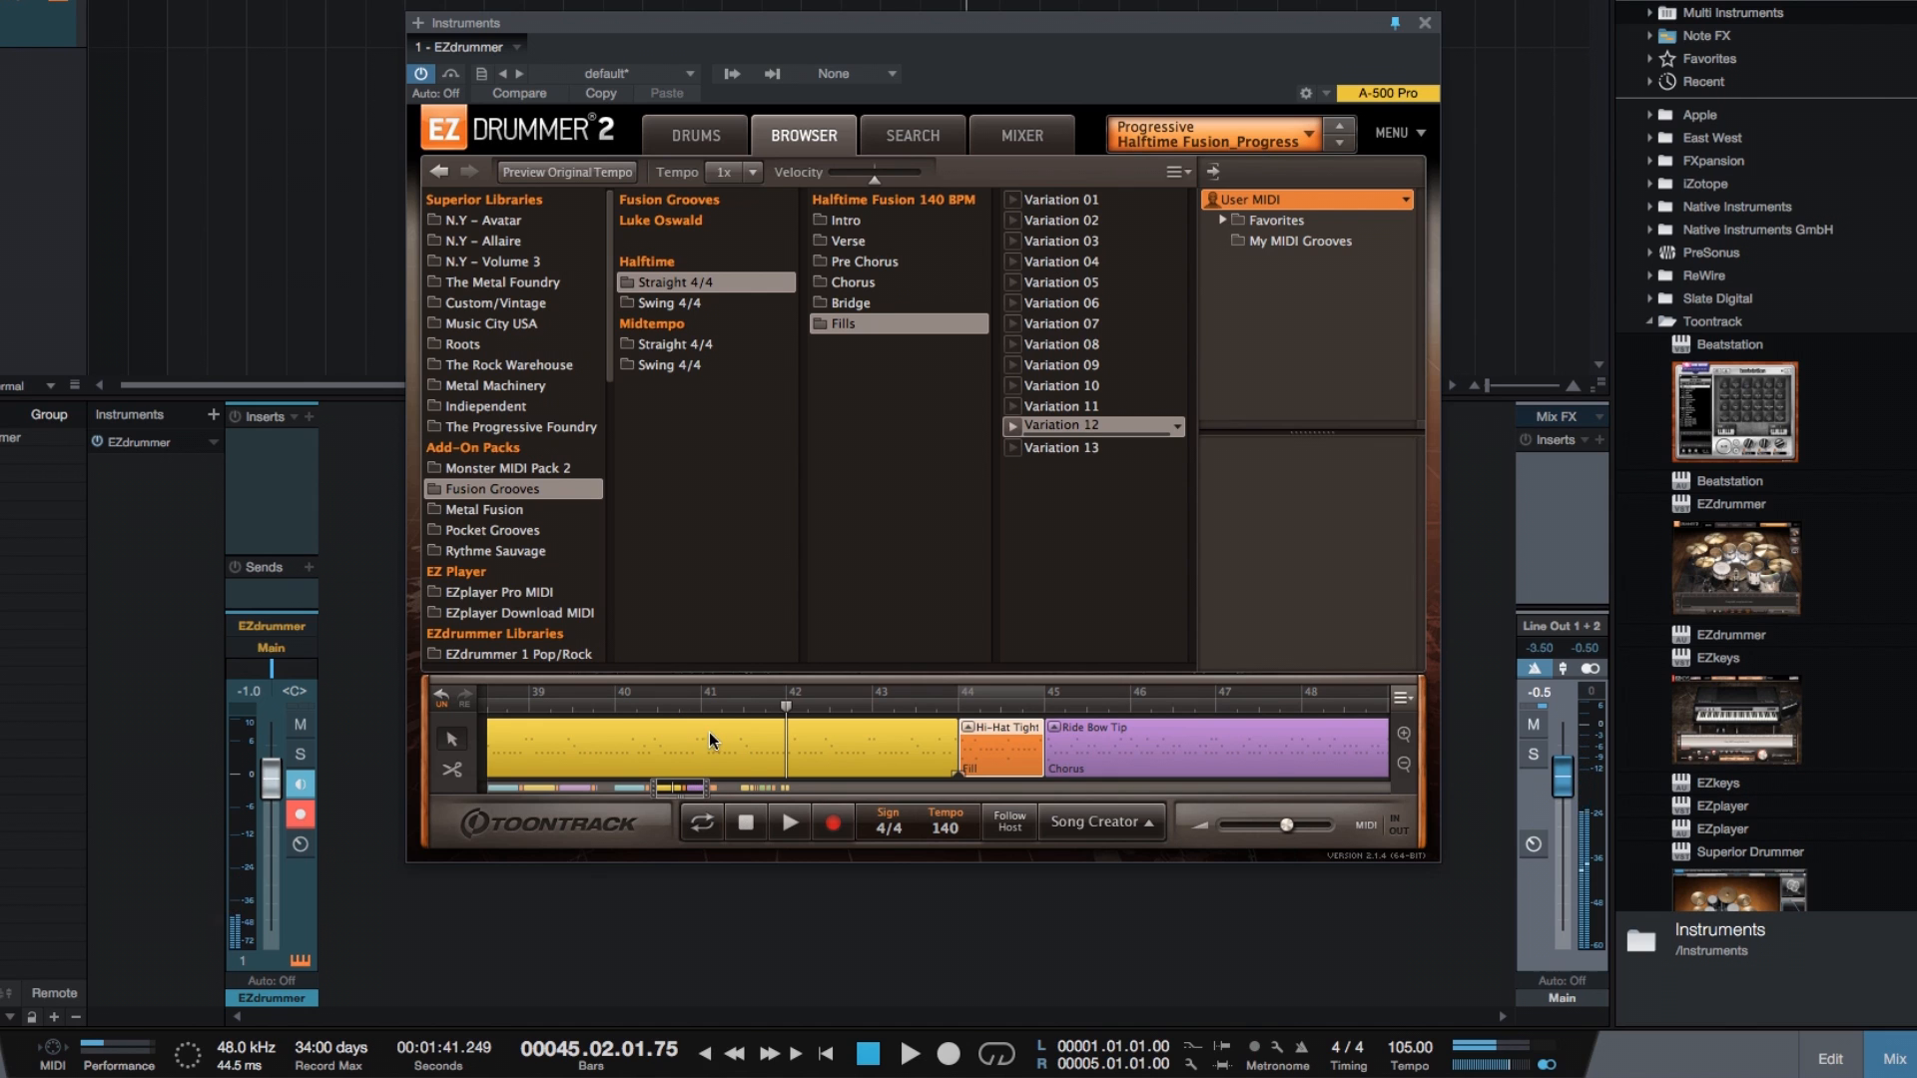
Set the hi-hat articulation of the bar 44 fill to Closed Edge and play back the passage
double_click(999, 747)
right_click(699, 458)
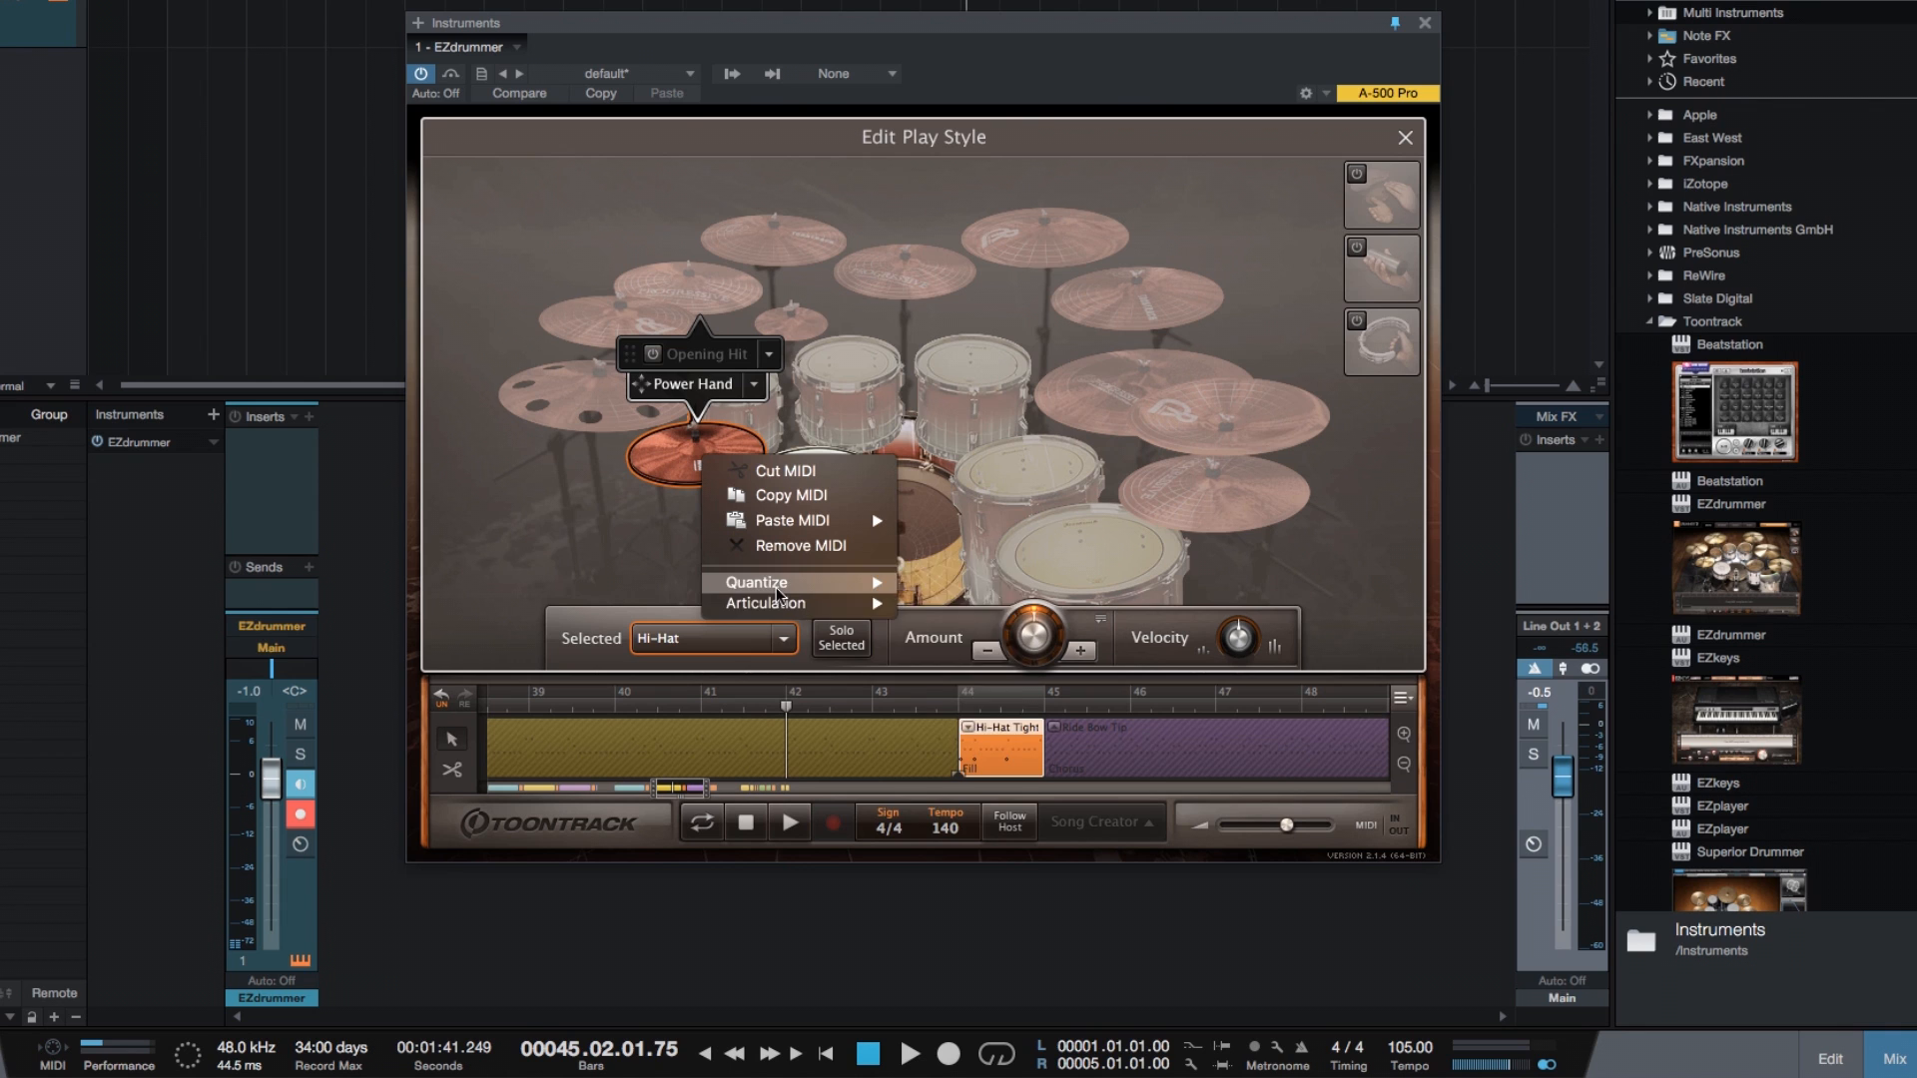
mouse_move(798, 603)
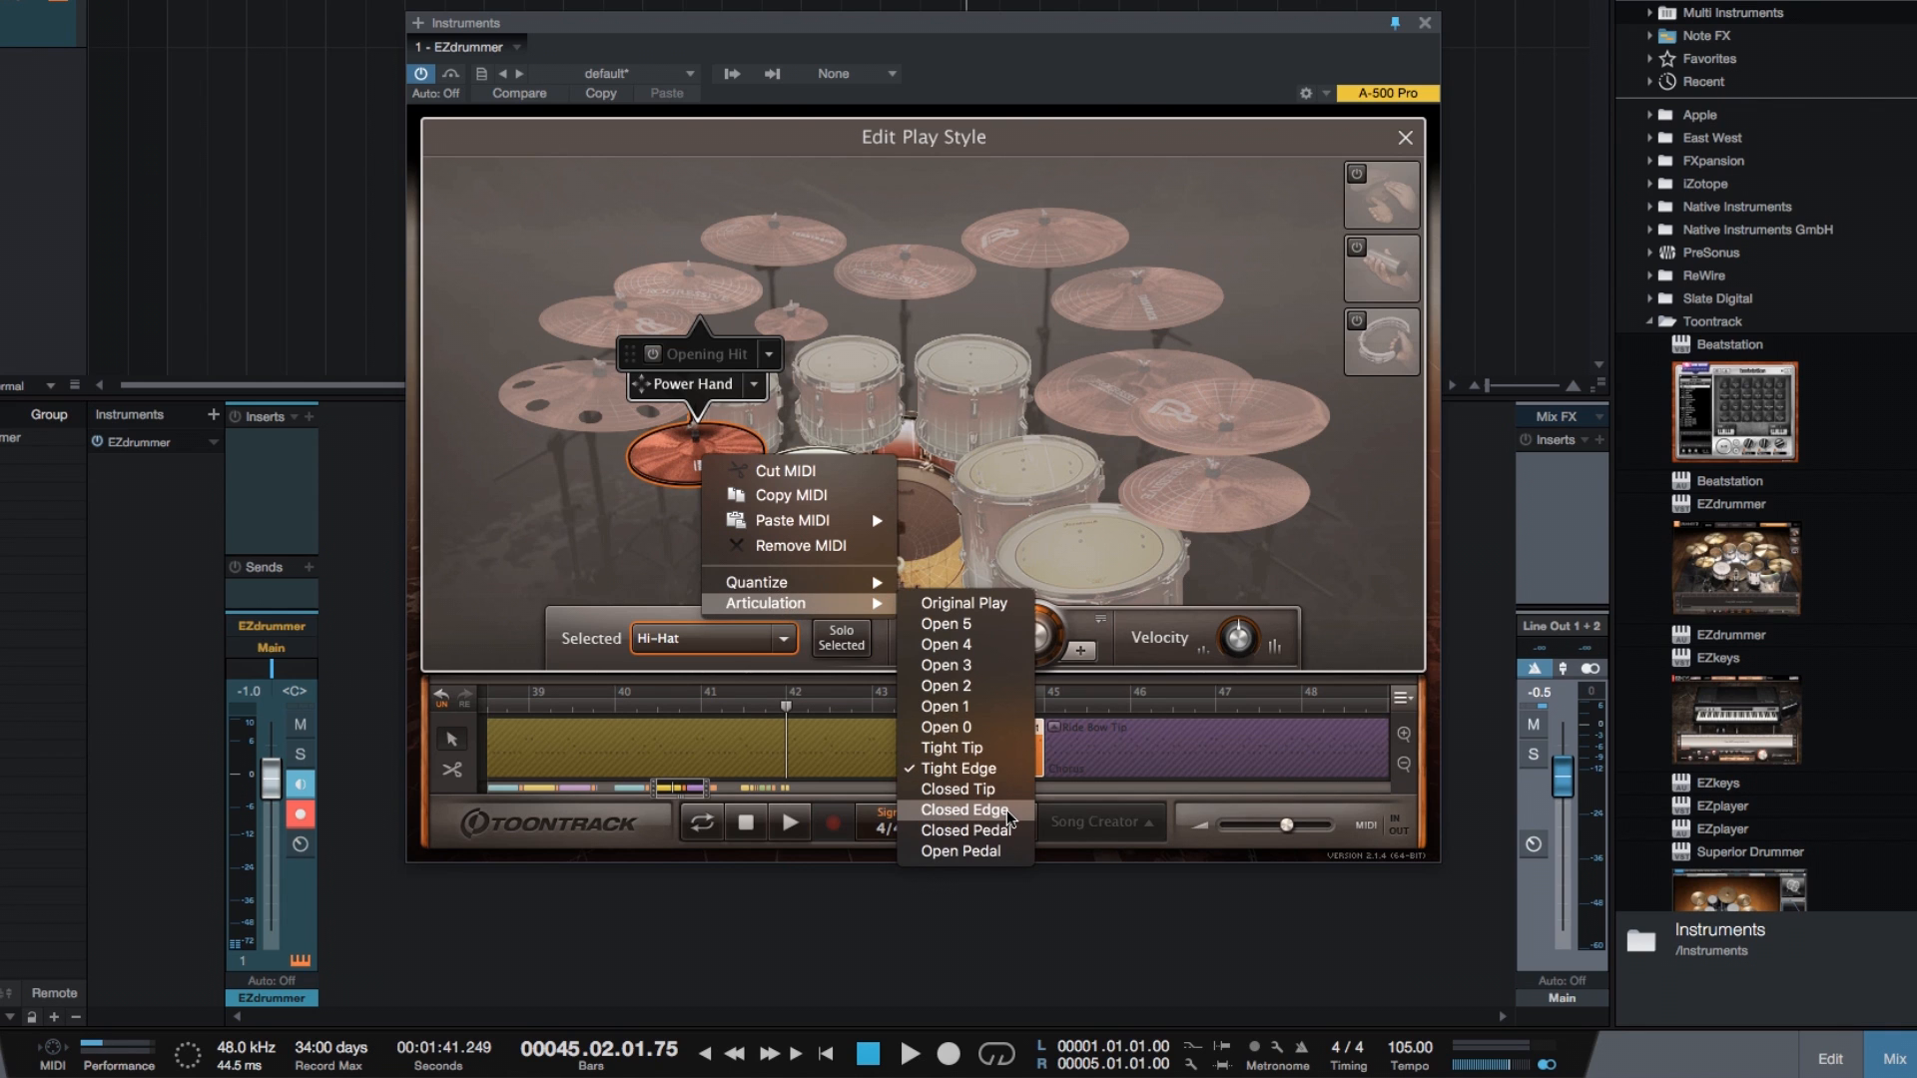
left_click(964, 810)
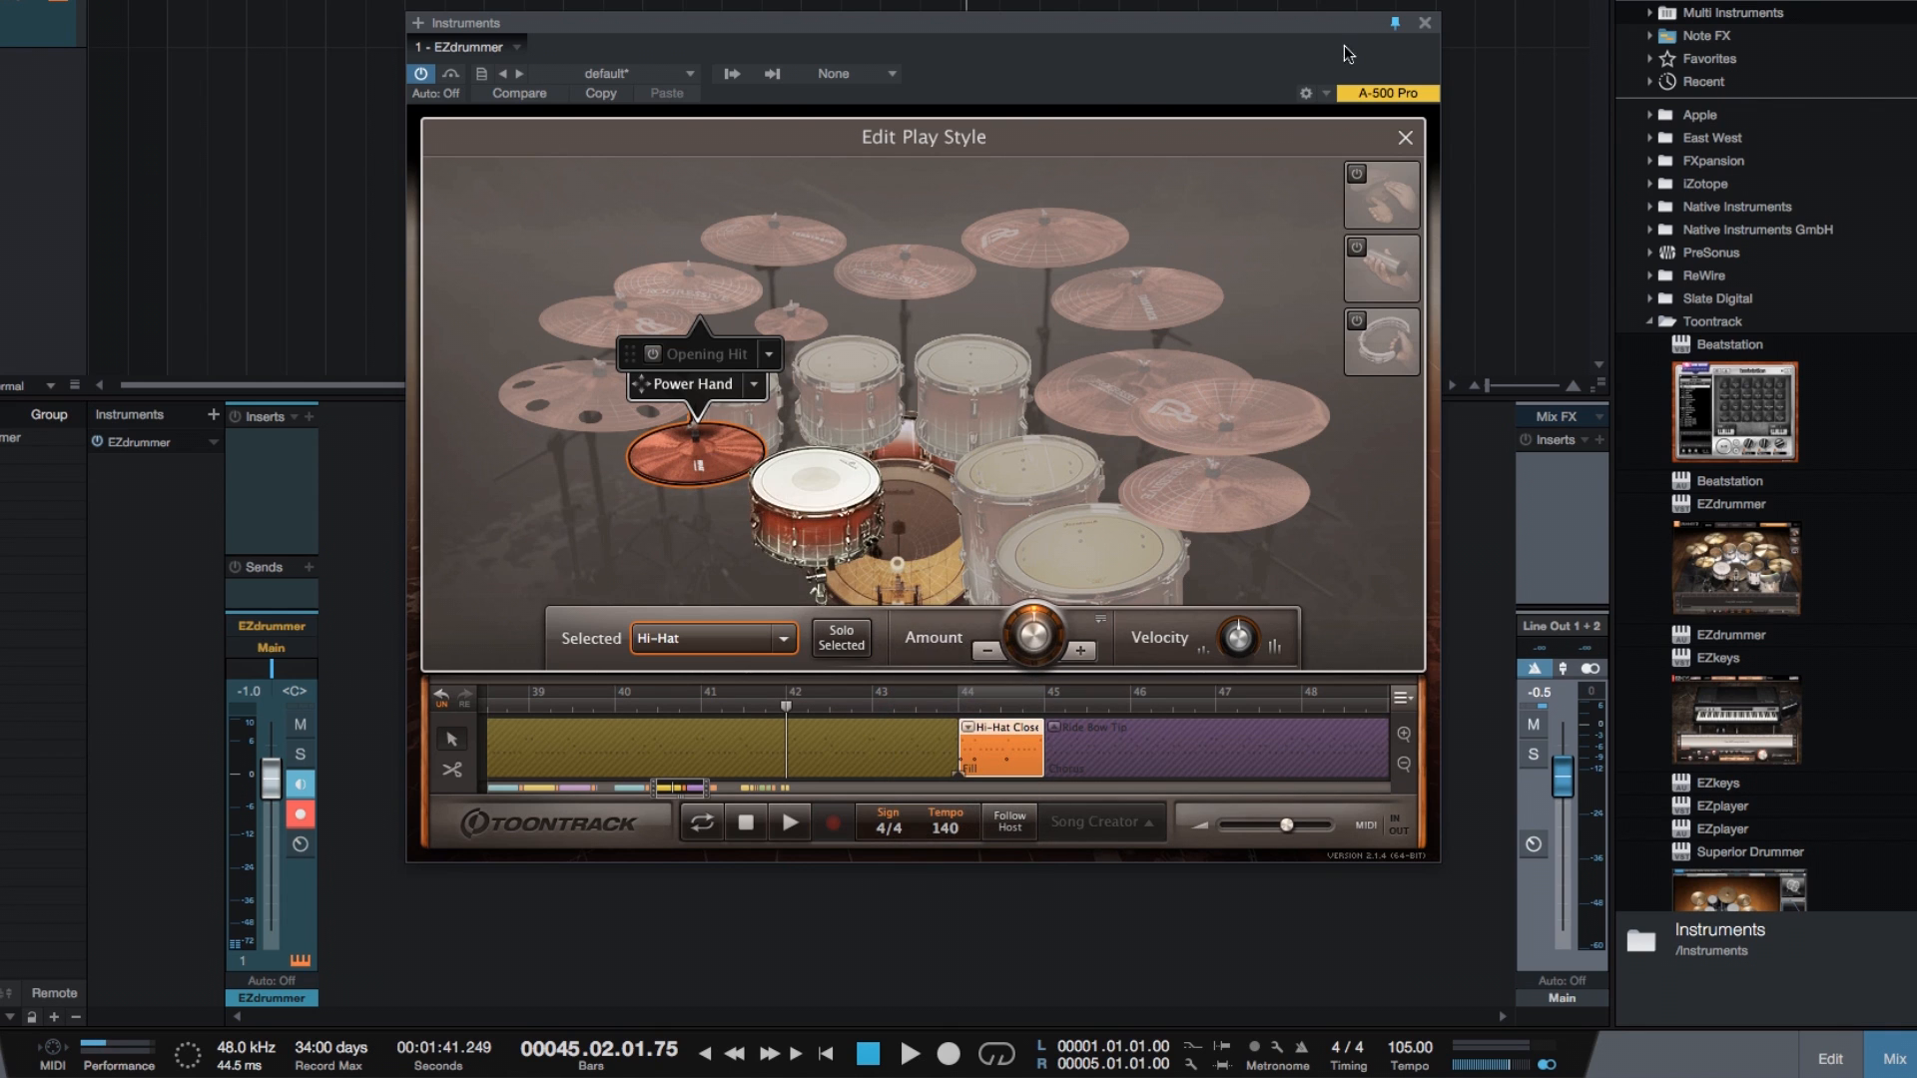
left_click(1405, 138)
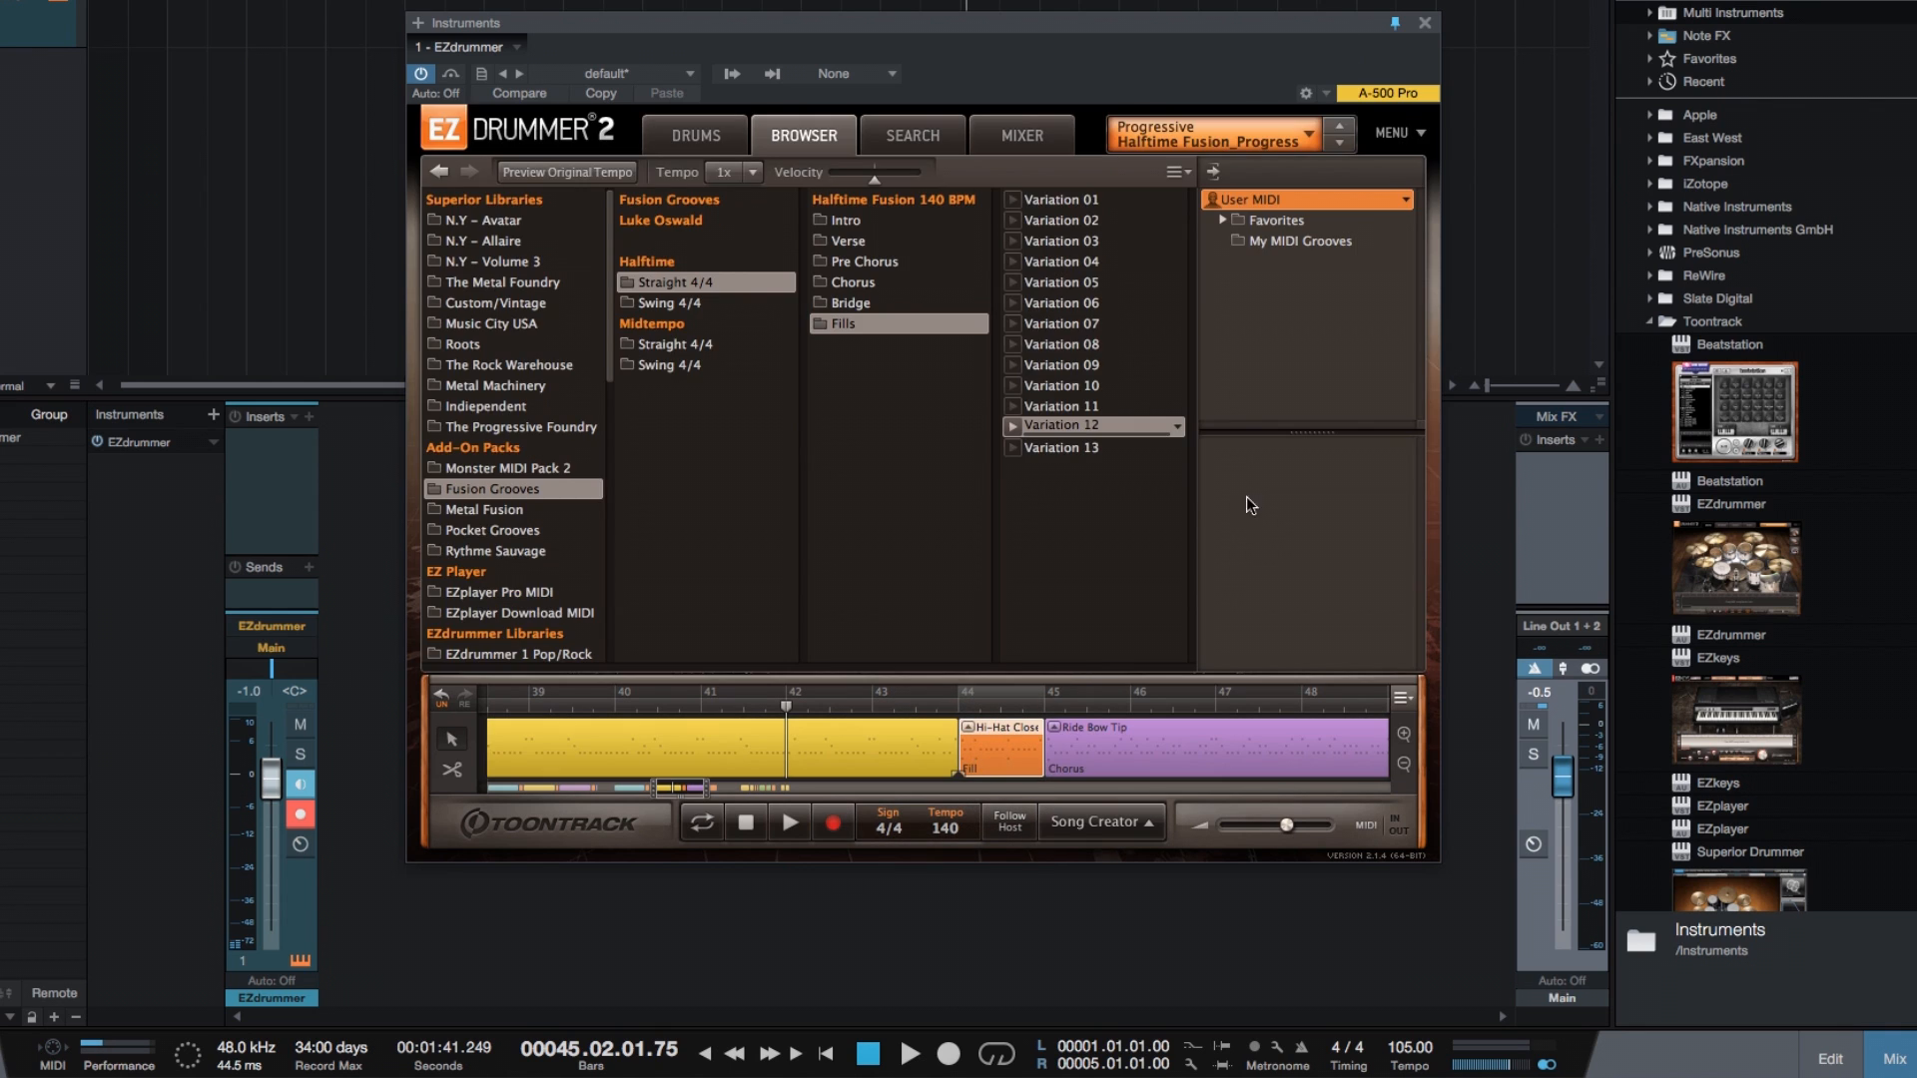
left_click(789, 823)
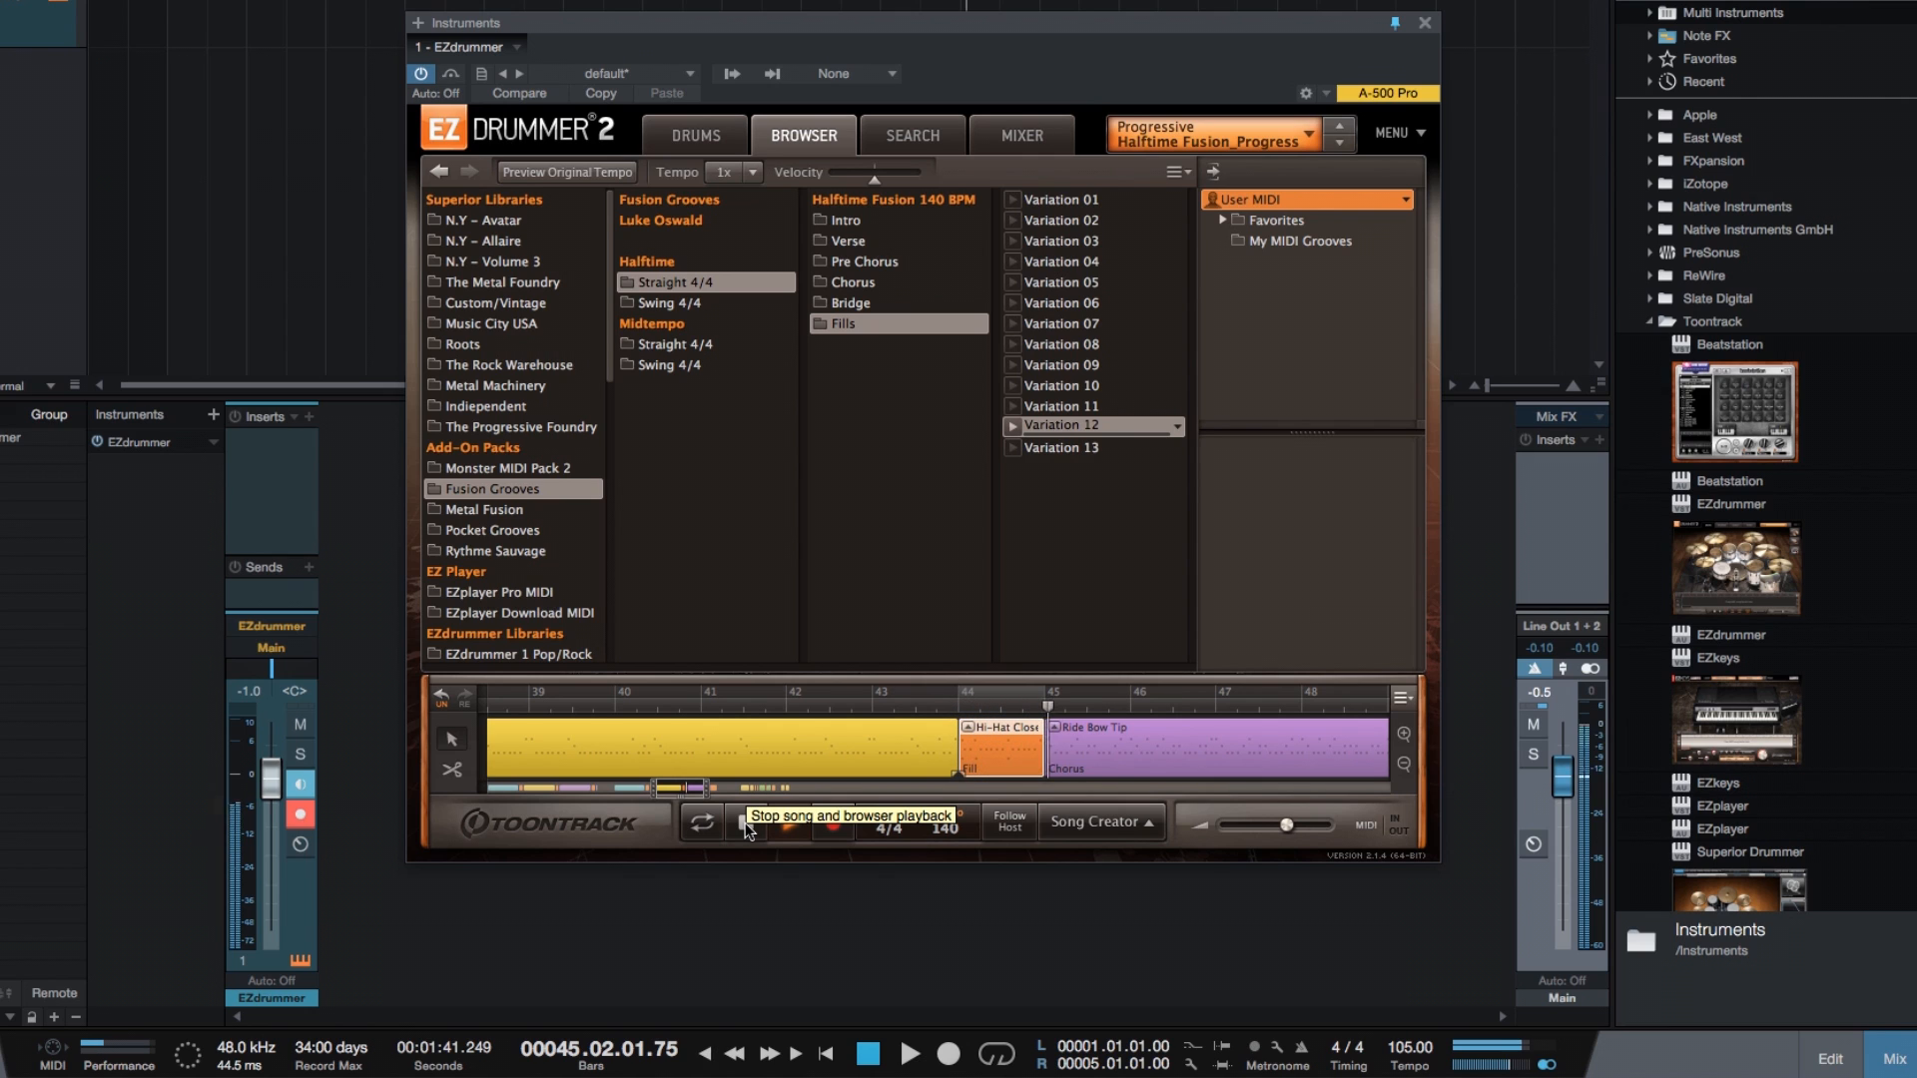
left_click(747, 825)
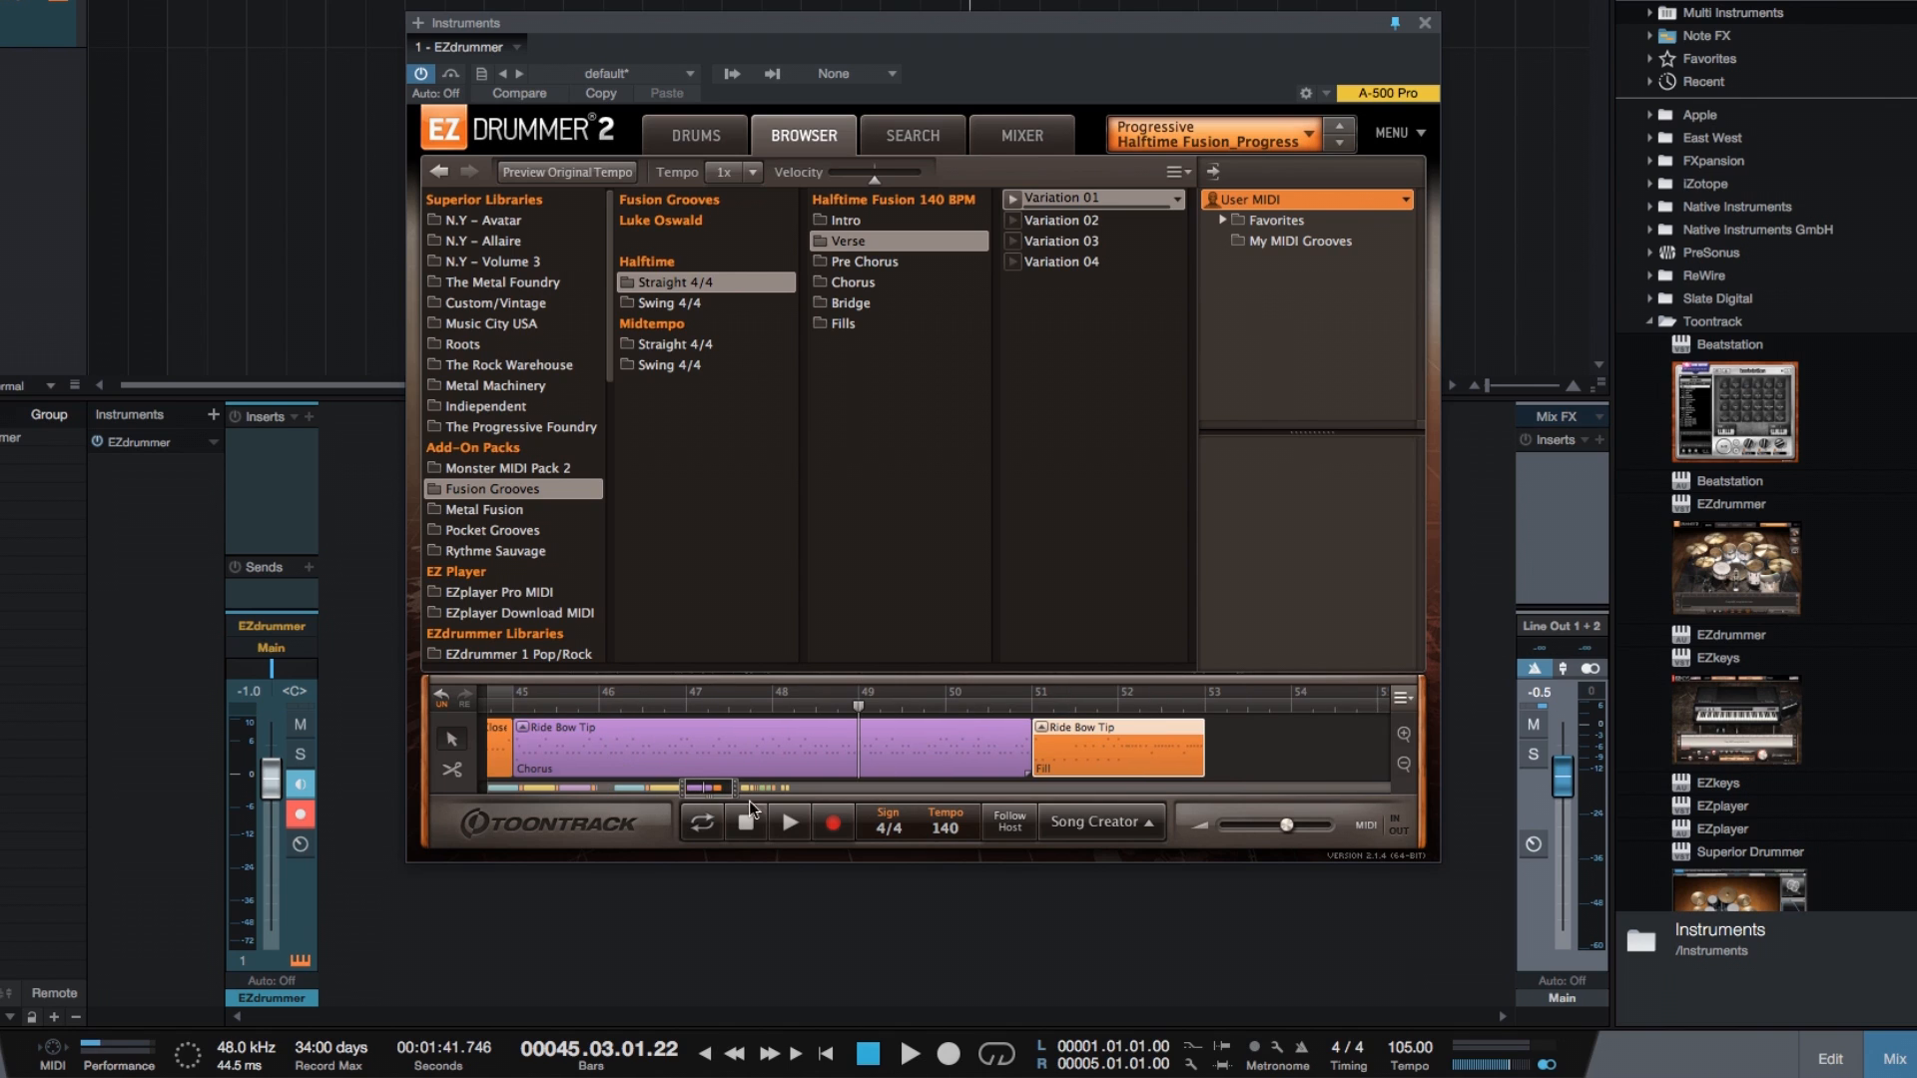
Play the fill after the Chorus, shorten it to start at bar 52 with the Chorus extended to meet it, and replay from bar 51
left_click(789, 825)
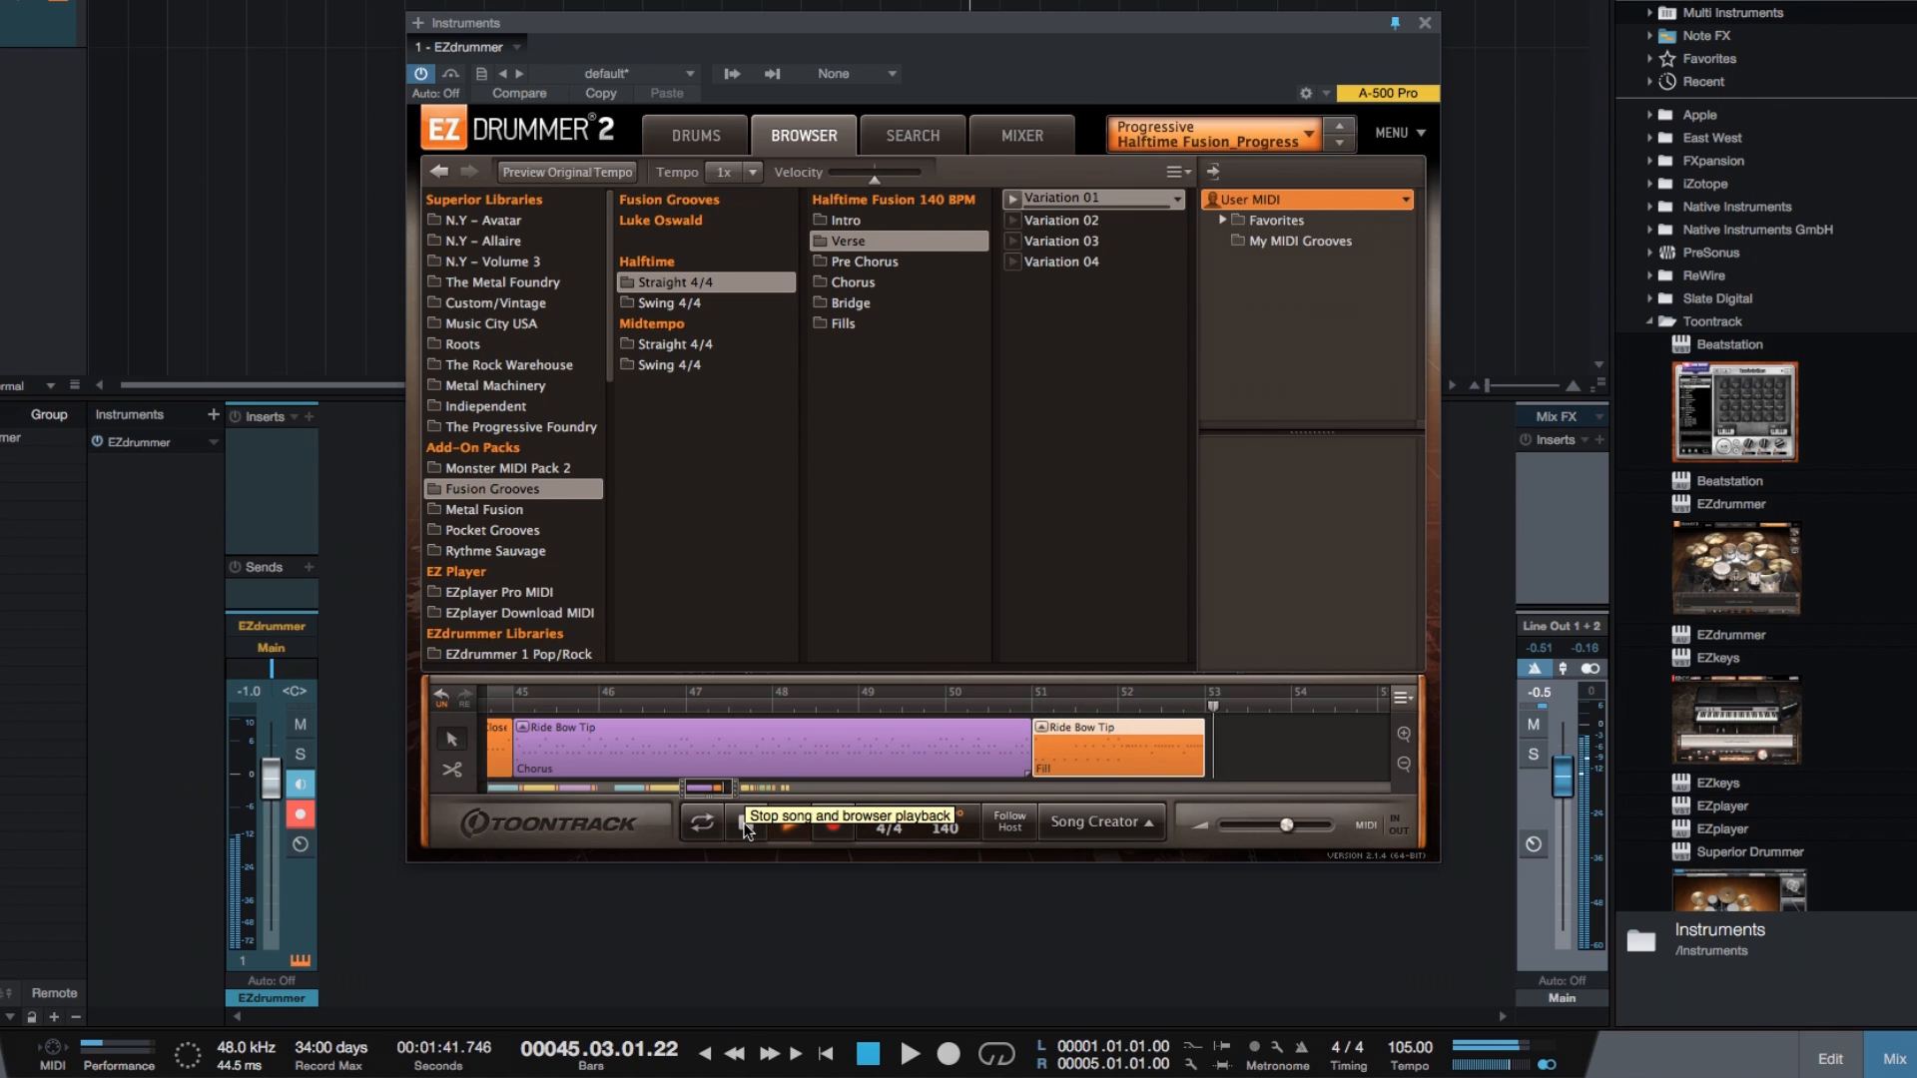
left_click(746, 825)
left_click_drag(1041, 757, 1113, 754)
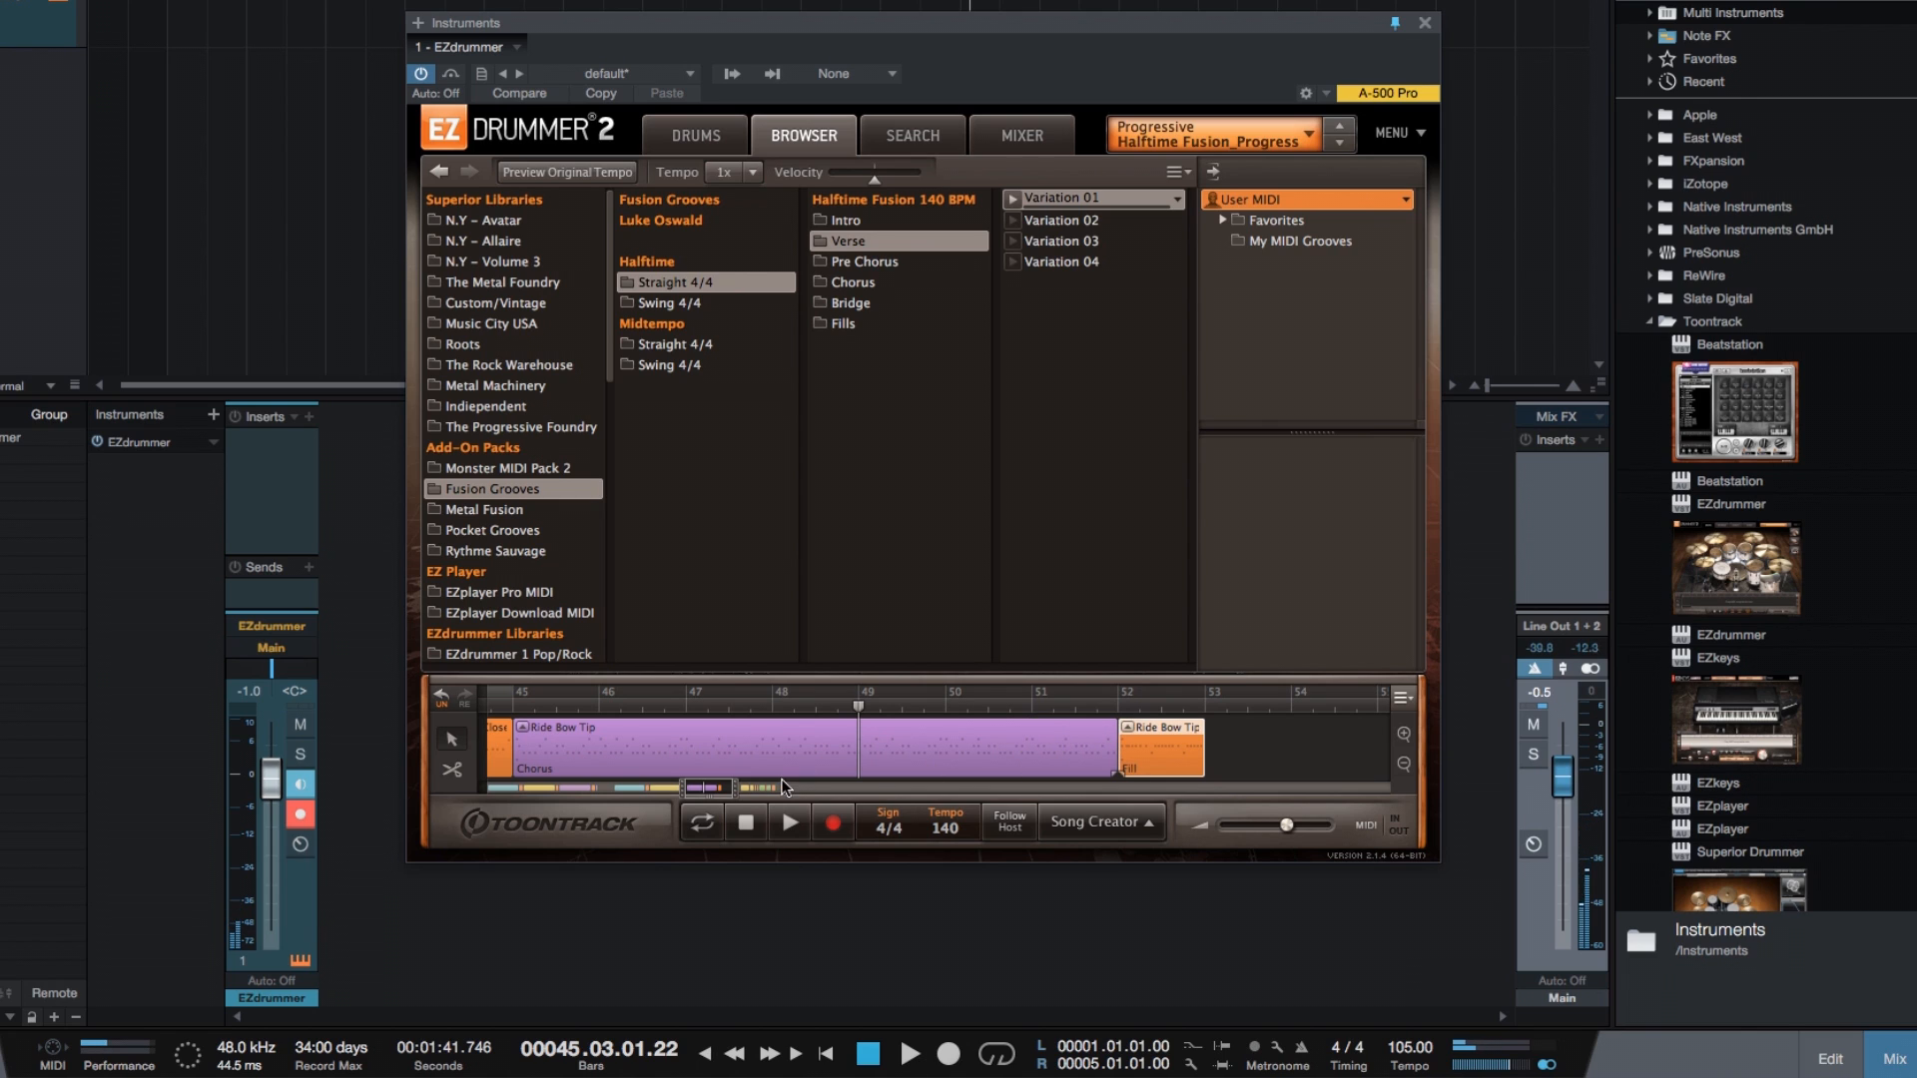
left_click_drag(709, 793, 721, 796)
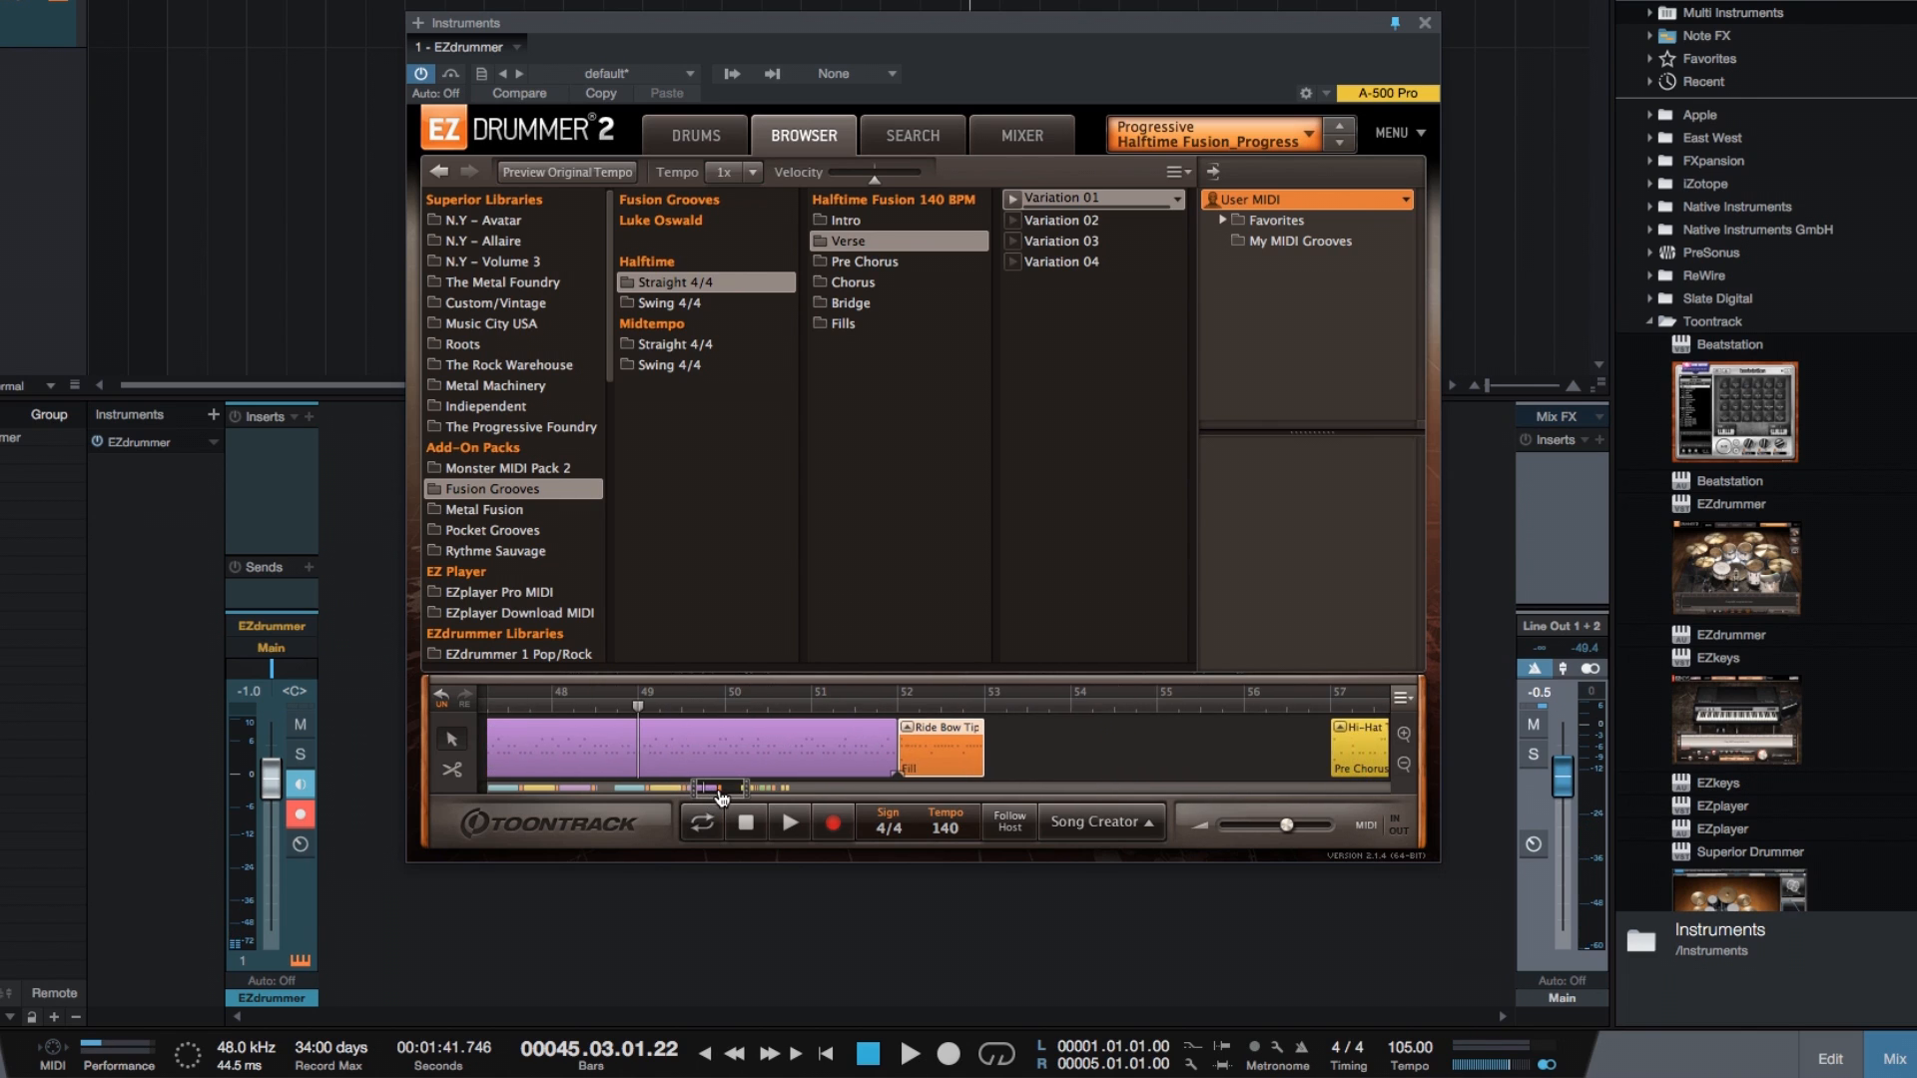
left_click(811, 709)
left_click(789, 833)
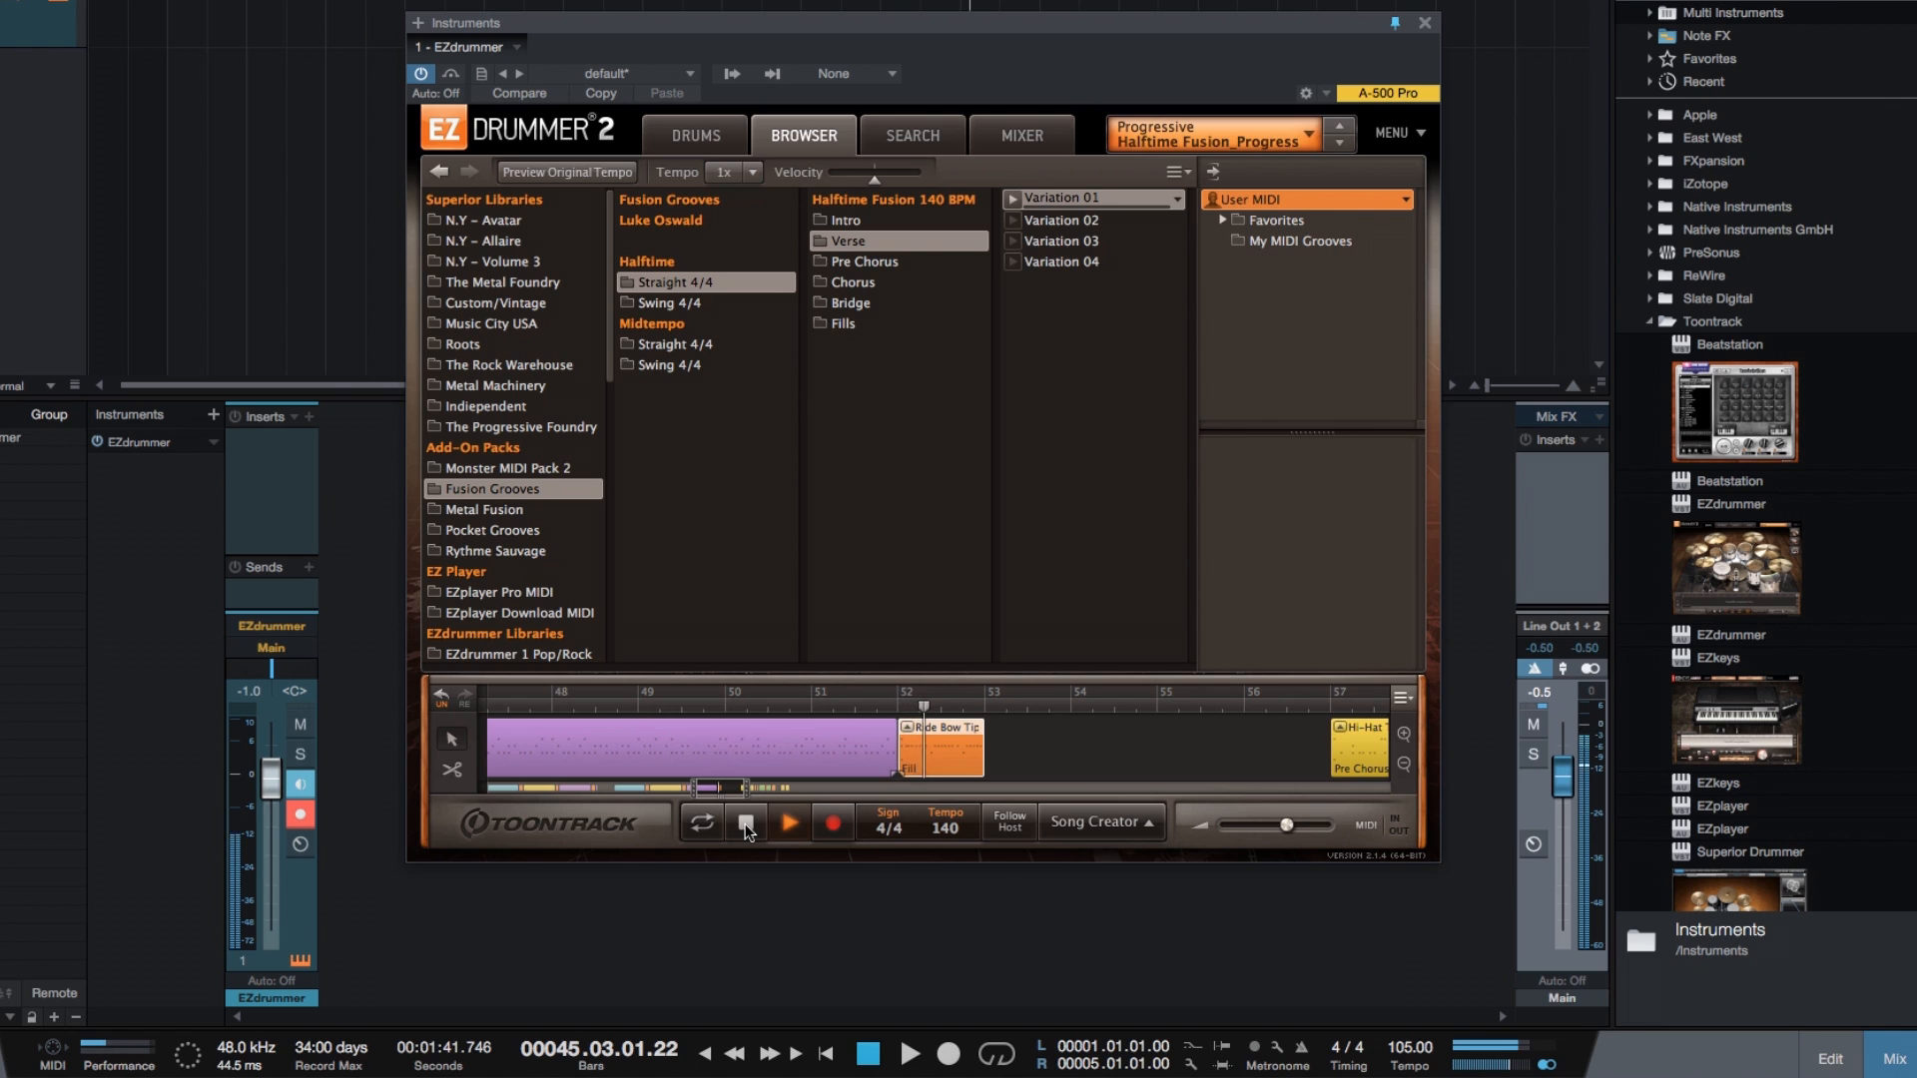
left_click(745, 825)
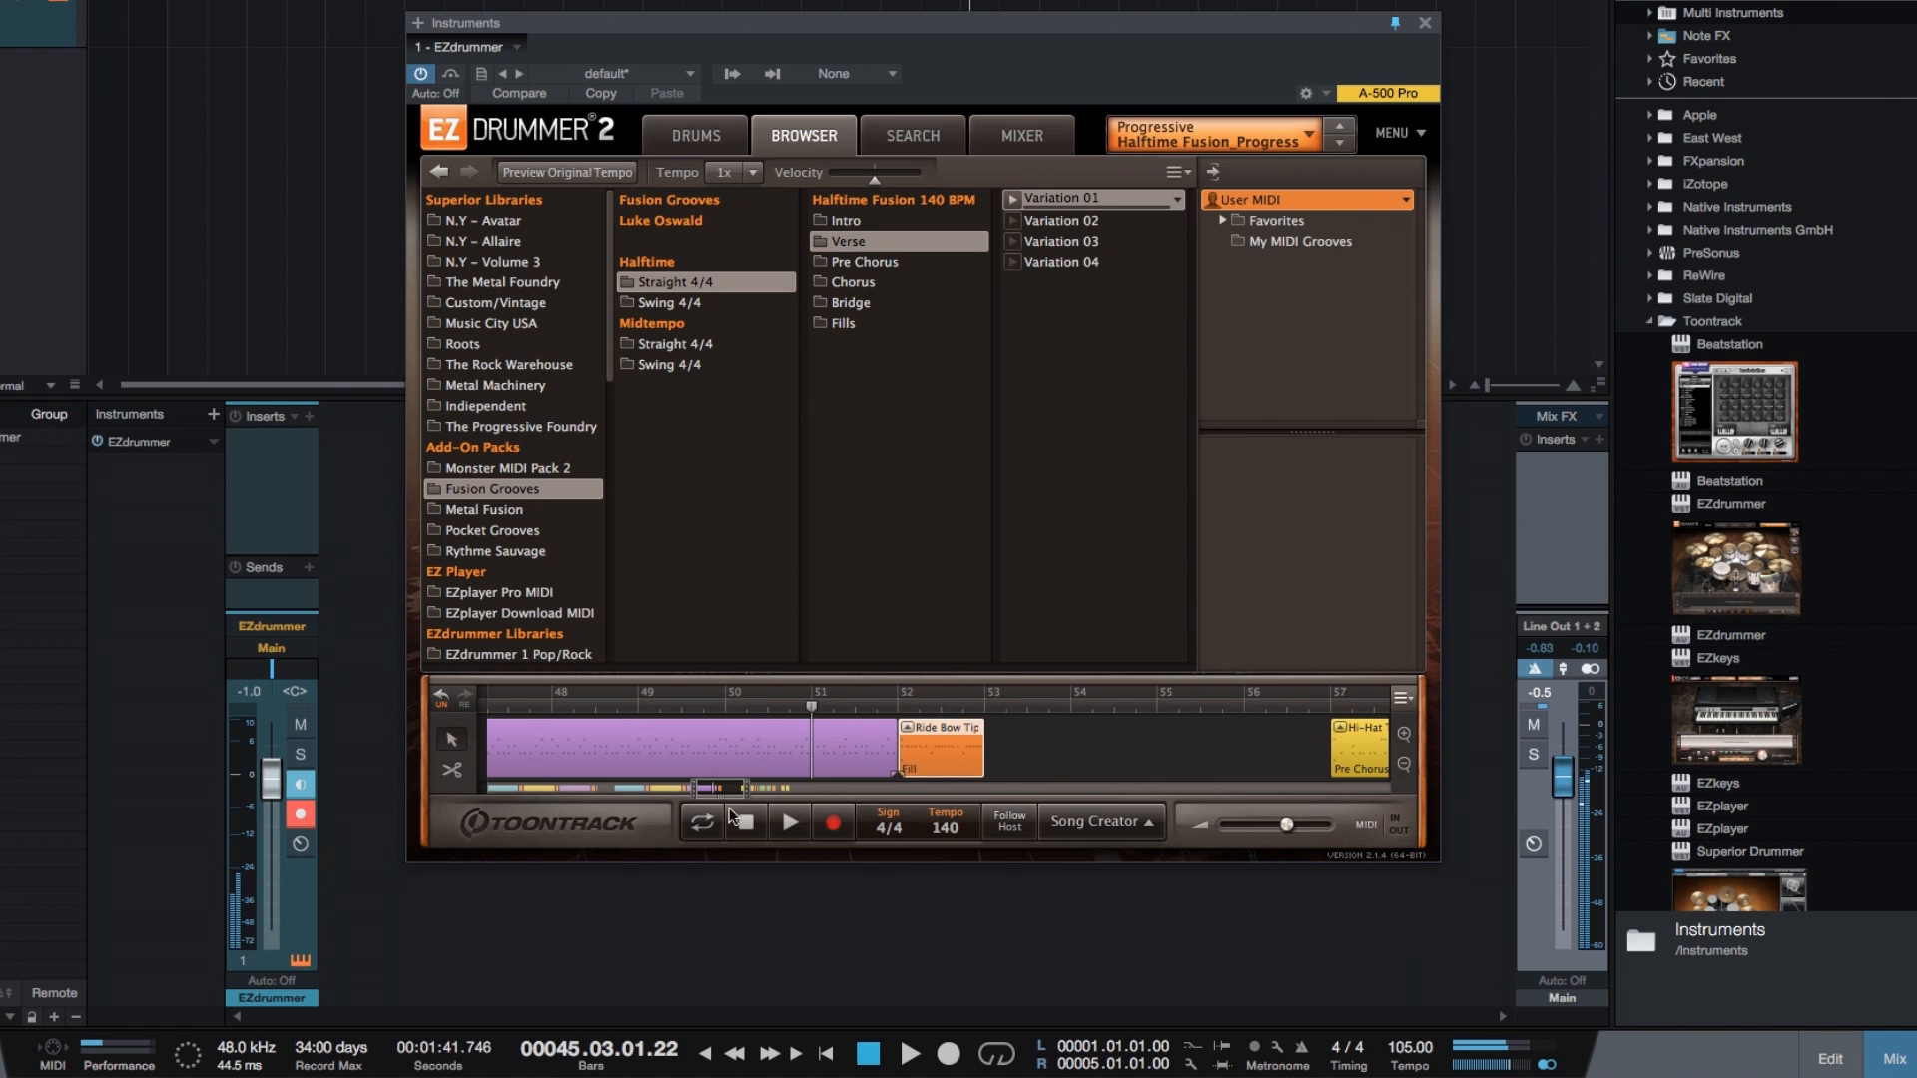
Set the loop range from bar 29 to bar 53 around the rebuilt arrangement, enable looping, and briefly play it
left_click_drag(747, 790, 667, 796)
left_click_drag(567, 695, 1216, 696)
left_click(703, 823)
left_click(791, 826)
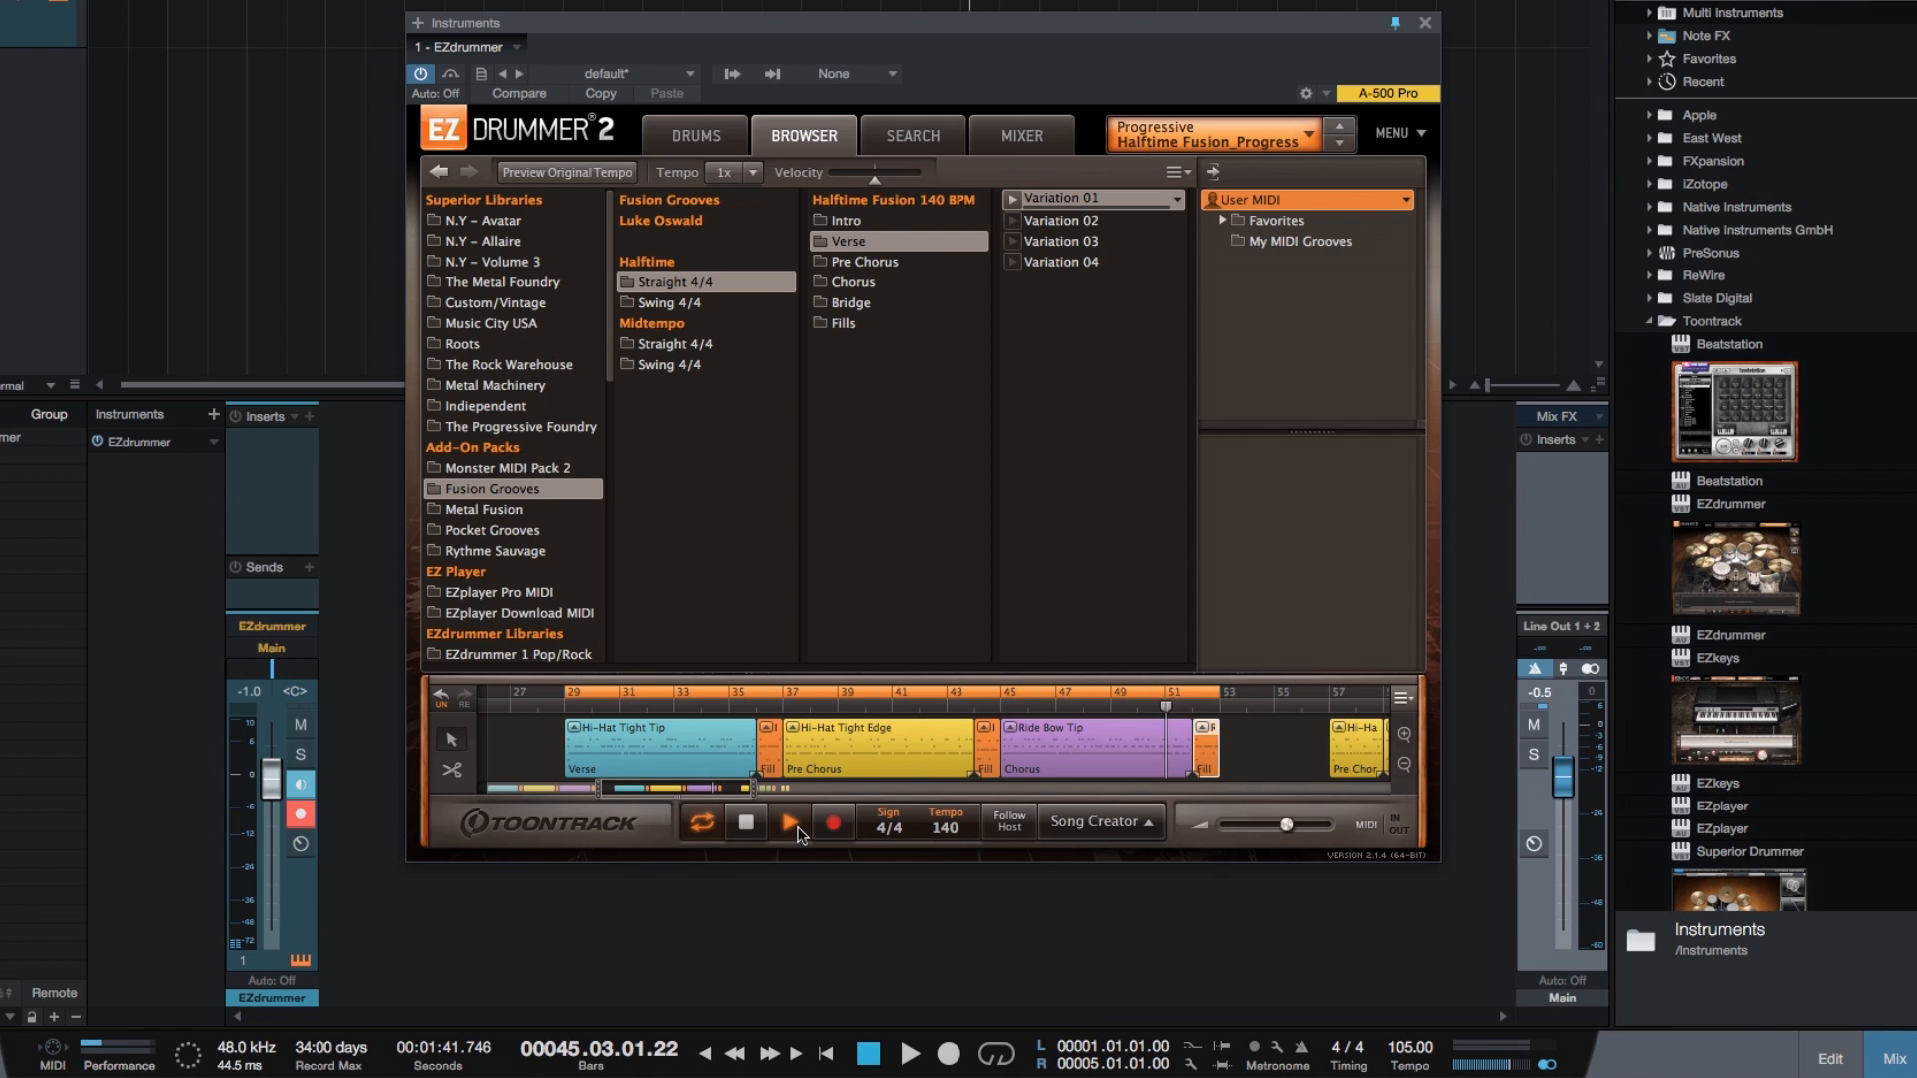
left_click(746, 827)
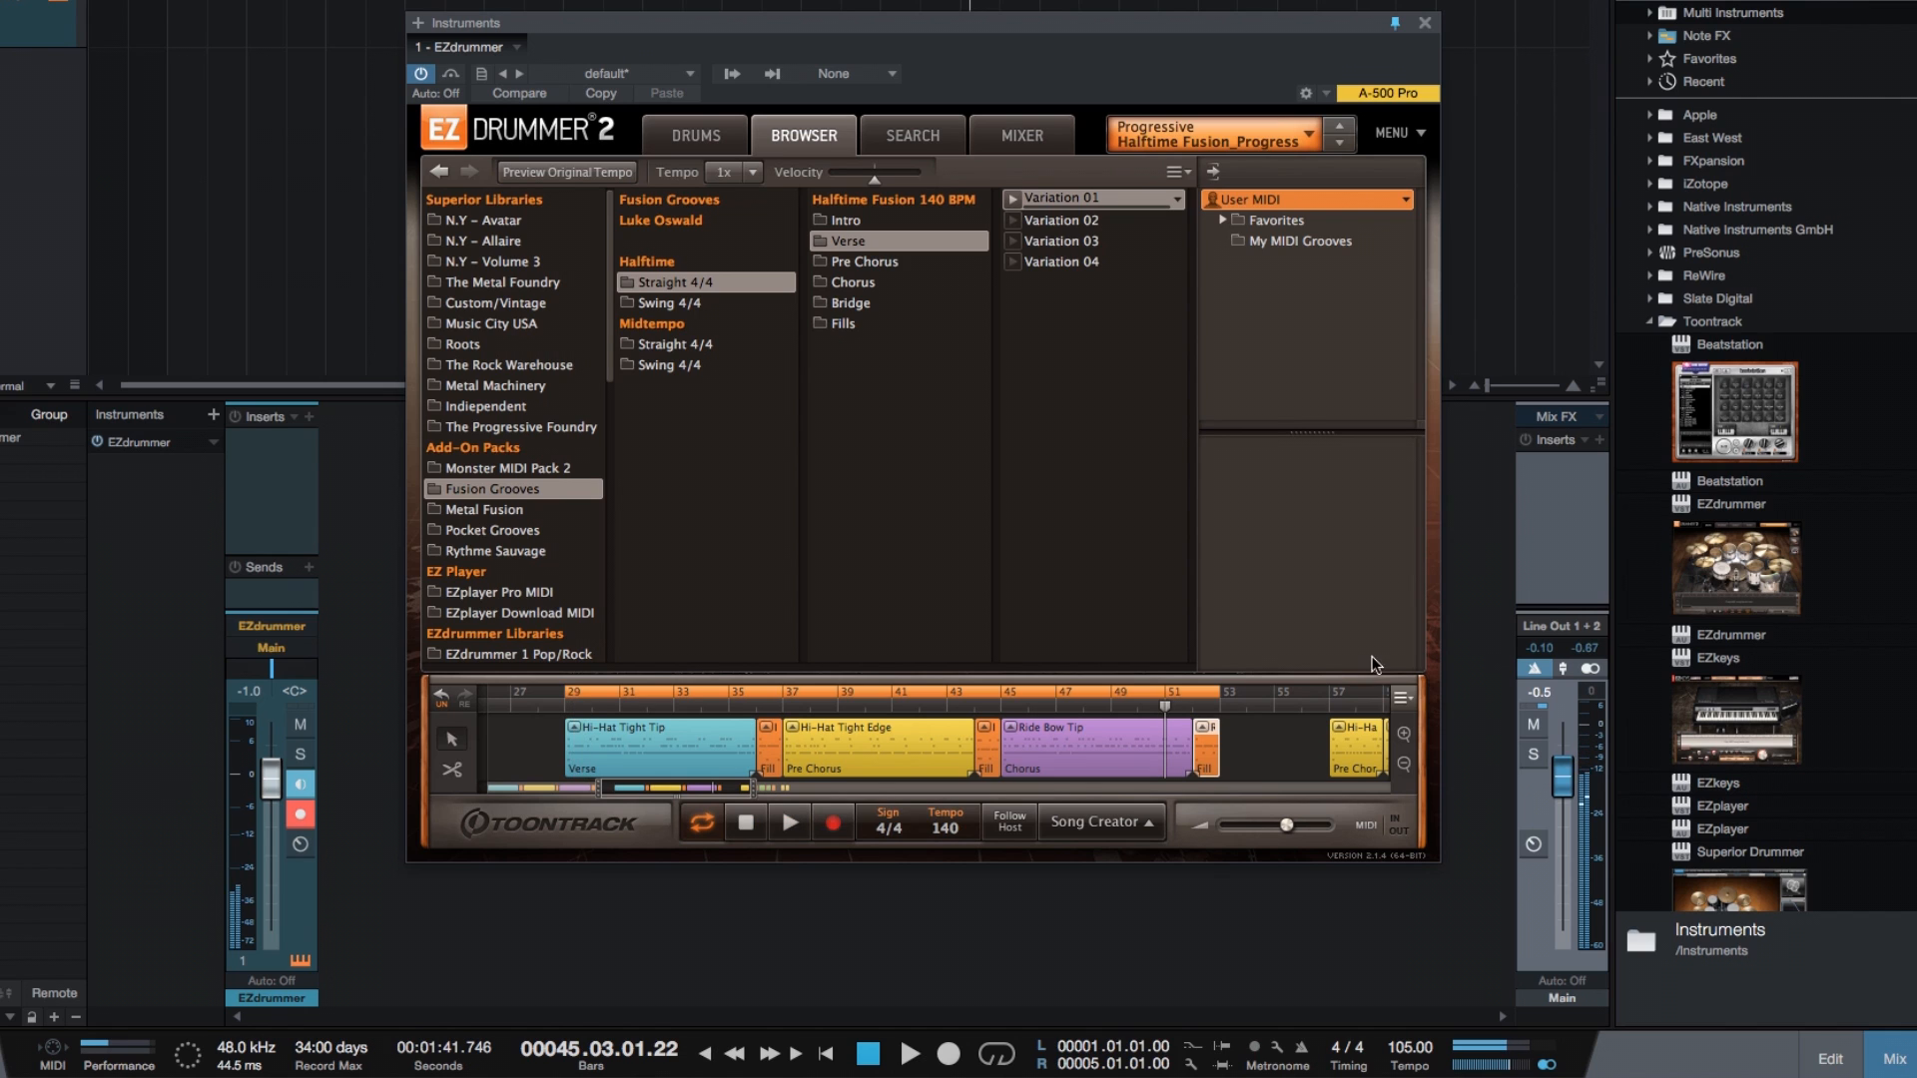
Turn looping off and place the playhead at bar 53, at the end of the final fill
left_click(701, 826)
left_click(1220, 697)
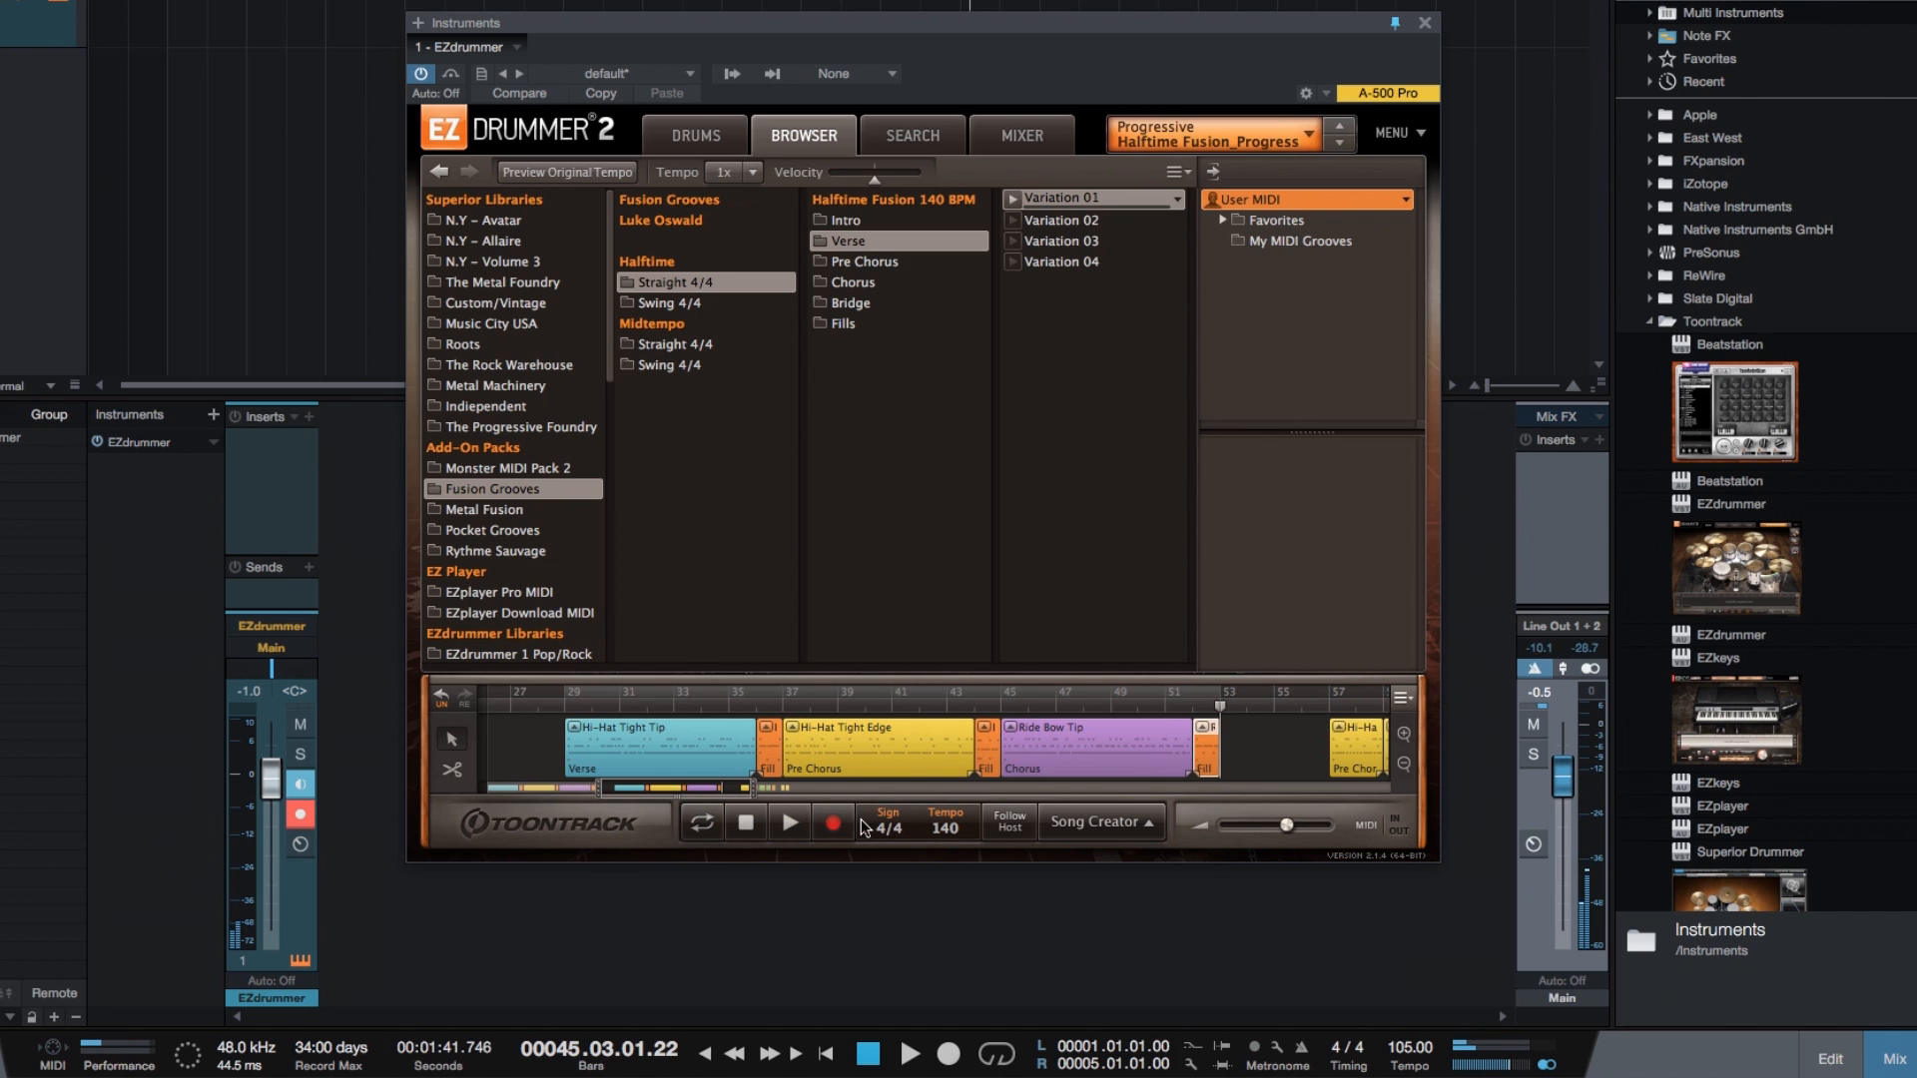
Add the Verse groove Variation 01 at bar 53, trim it to about half a beat as an ending hit, and play back the ending
mouse_move(754, 790)
left_mouse_down()
mouse_move(652, 792)
mouse_move(725, 799)
left_mouse_up()
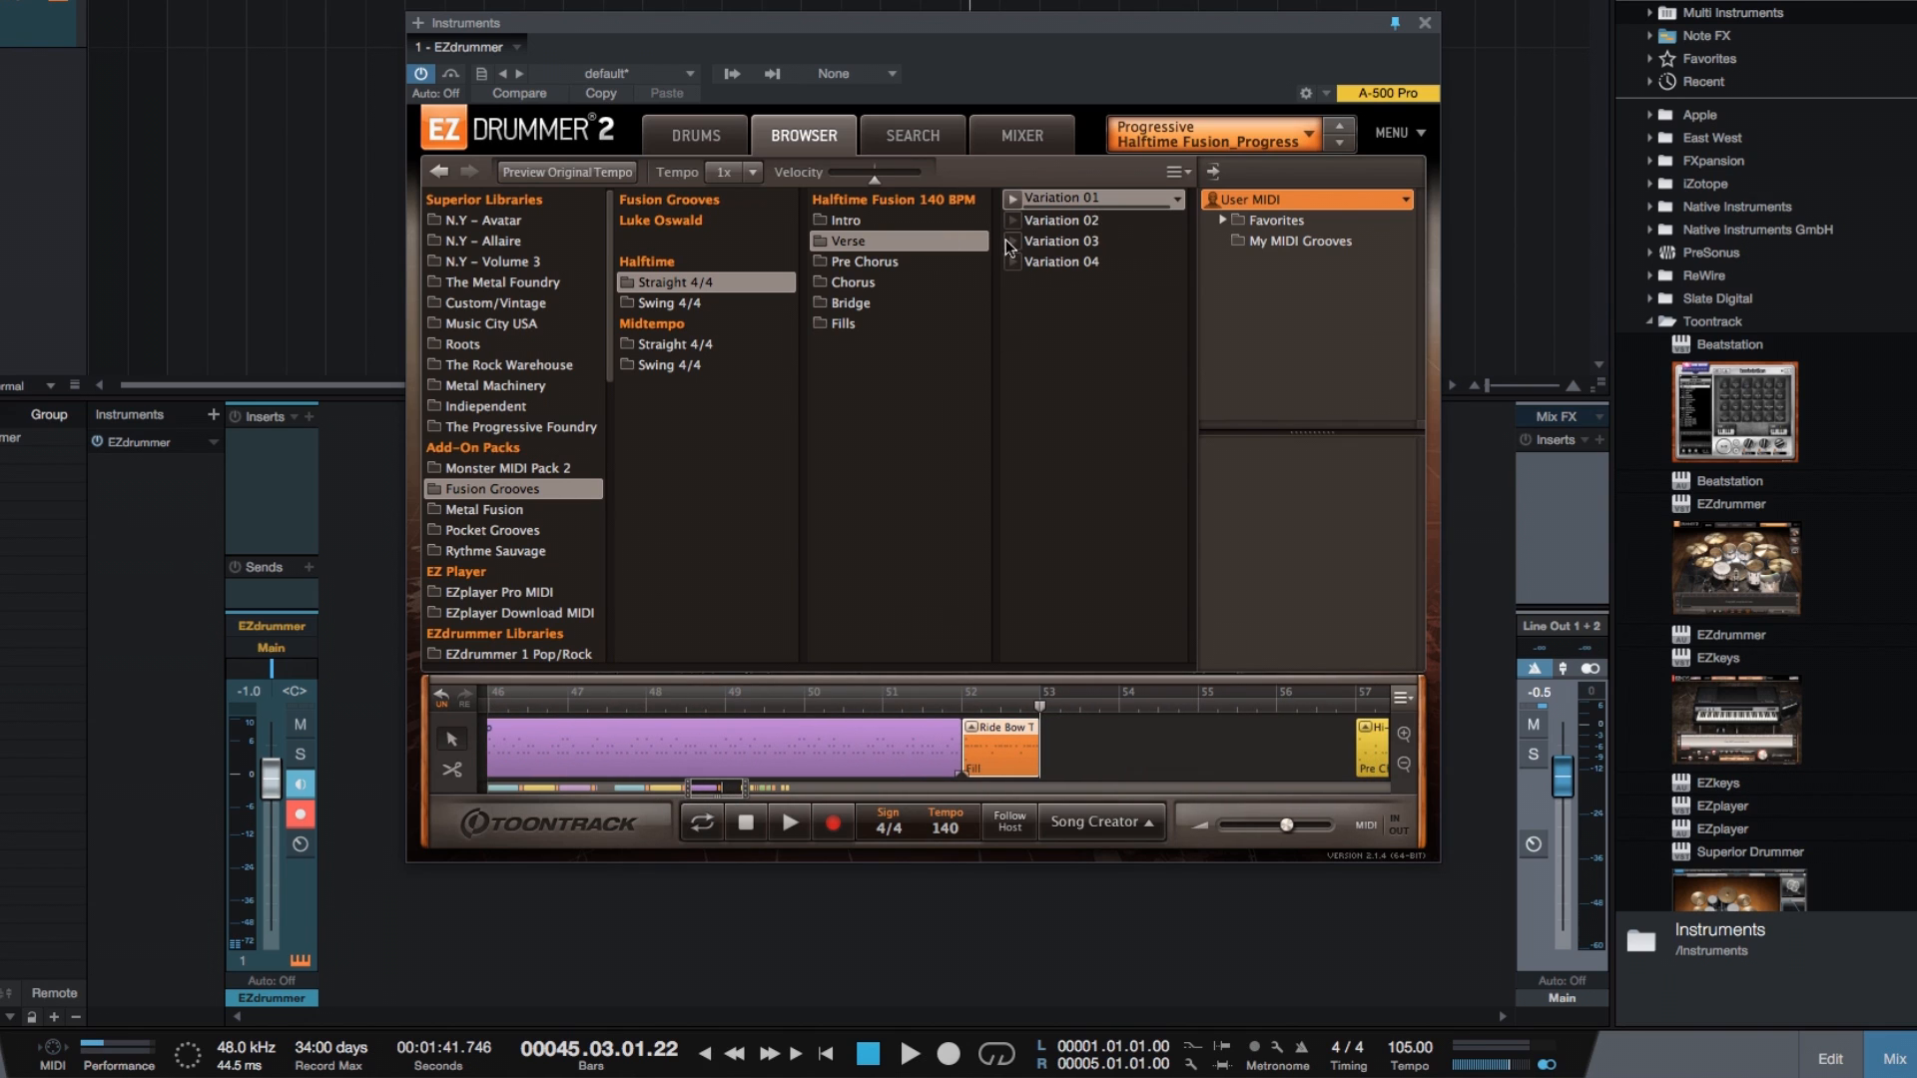
left_click_drag(1008, 248, 1045, 735)
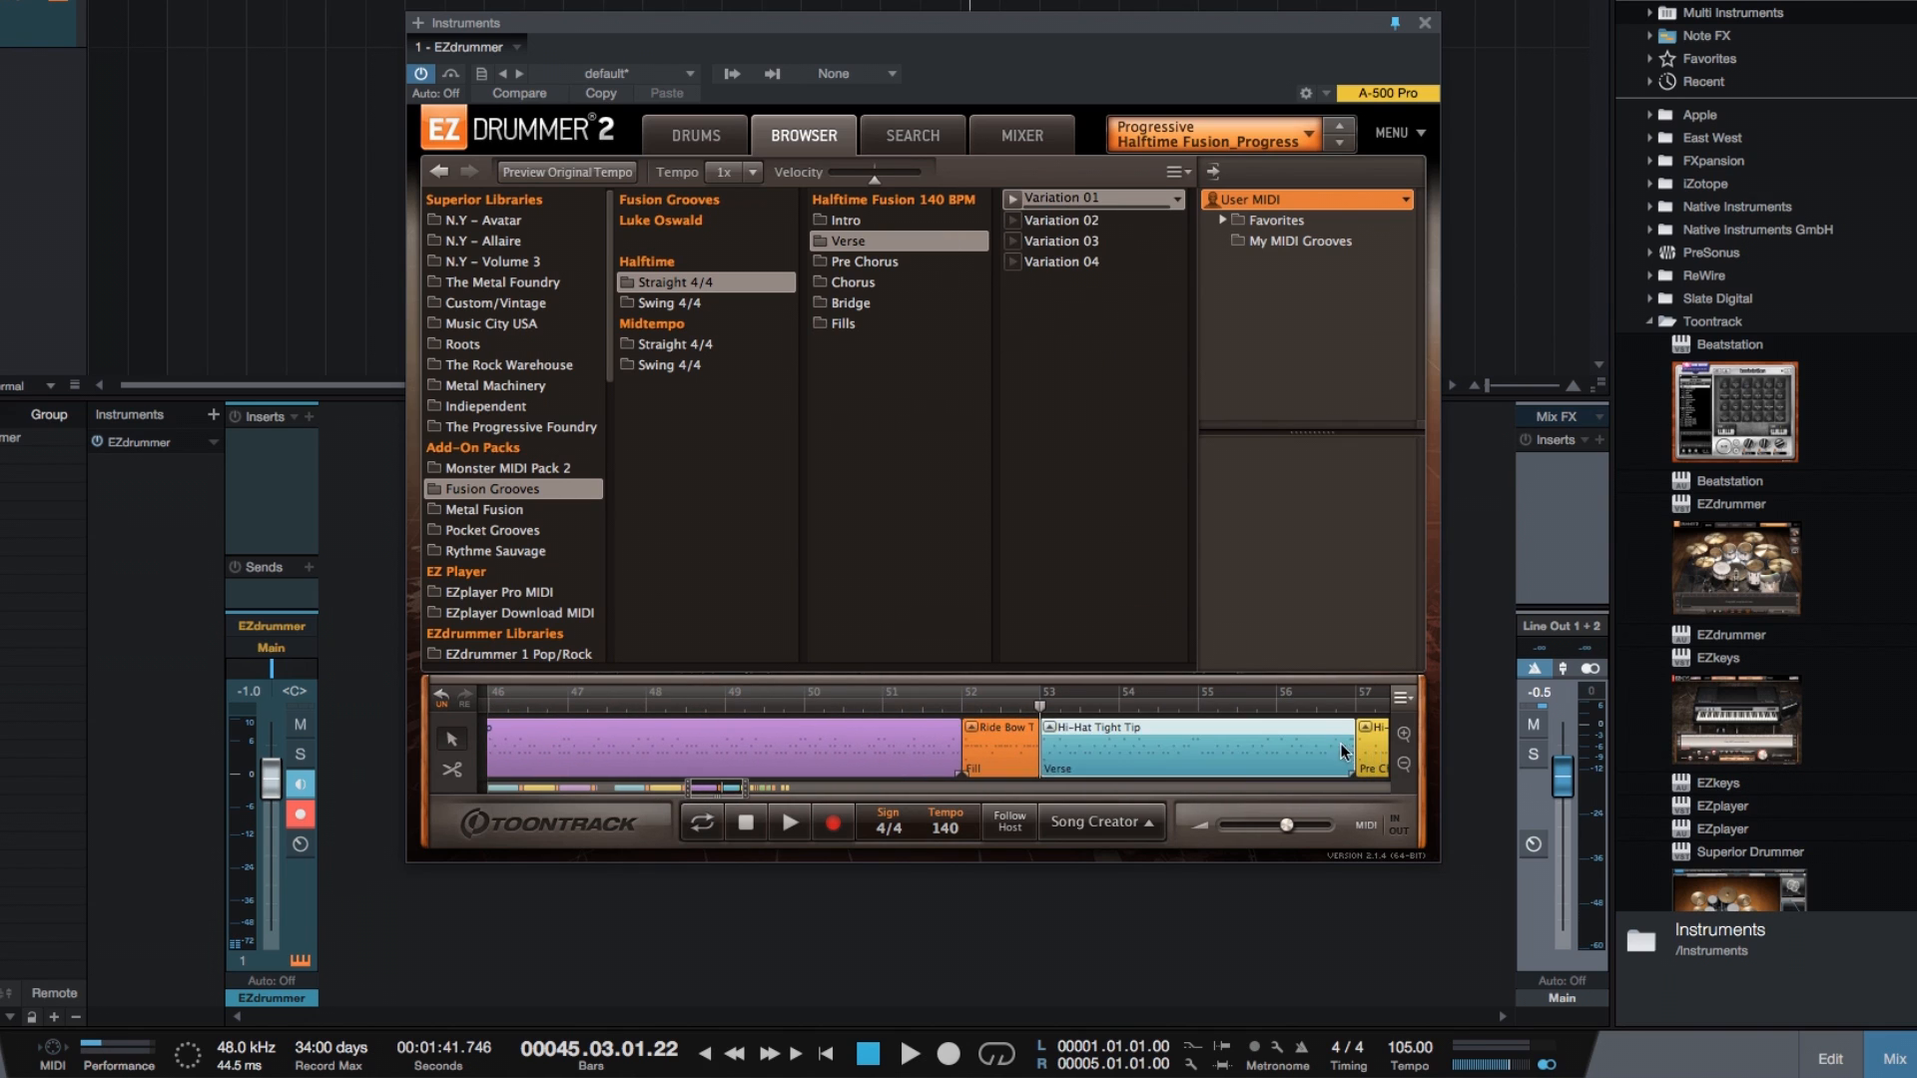
left_click_drag(1348, 749, 1069, 775)
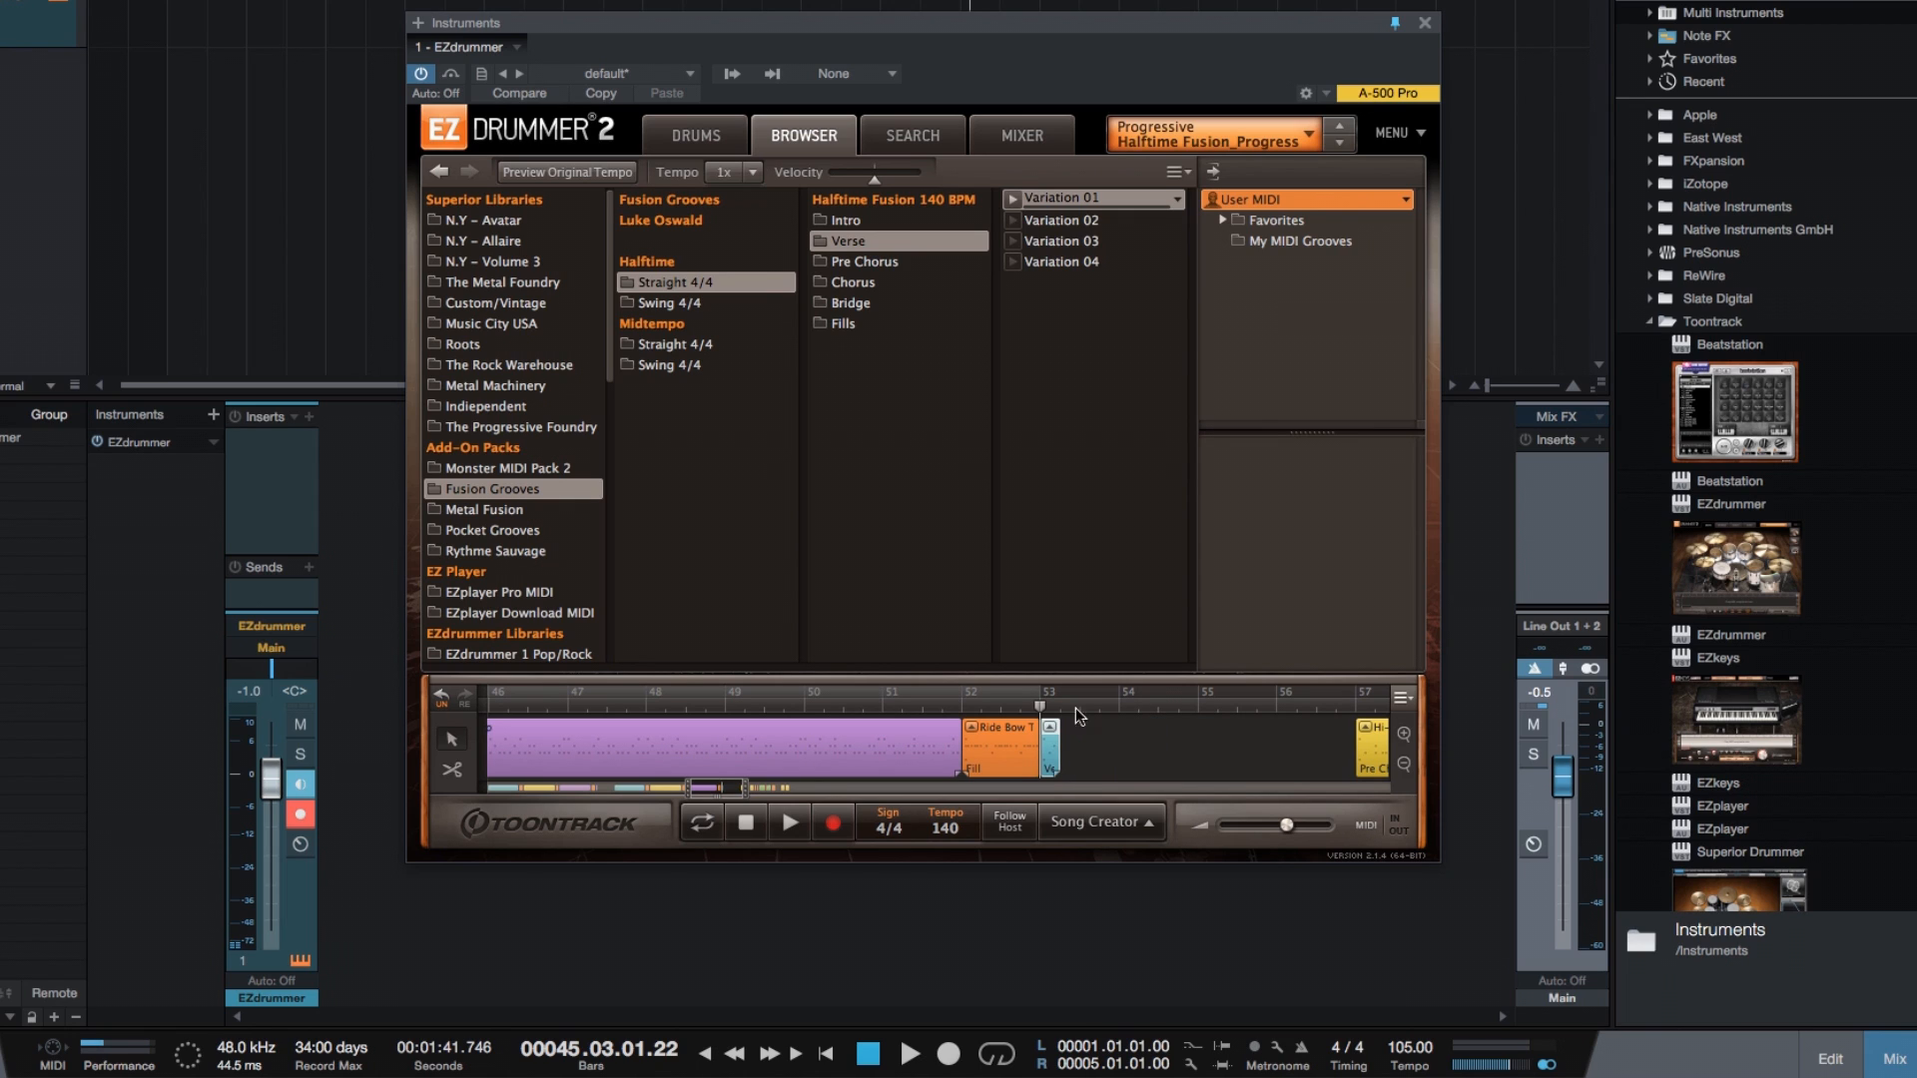
mouse_move(749, 794)
left_mouse_down()
mouse_move(708, 796)
mouse_move(744, 795)
left_mouse_up()
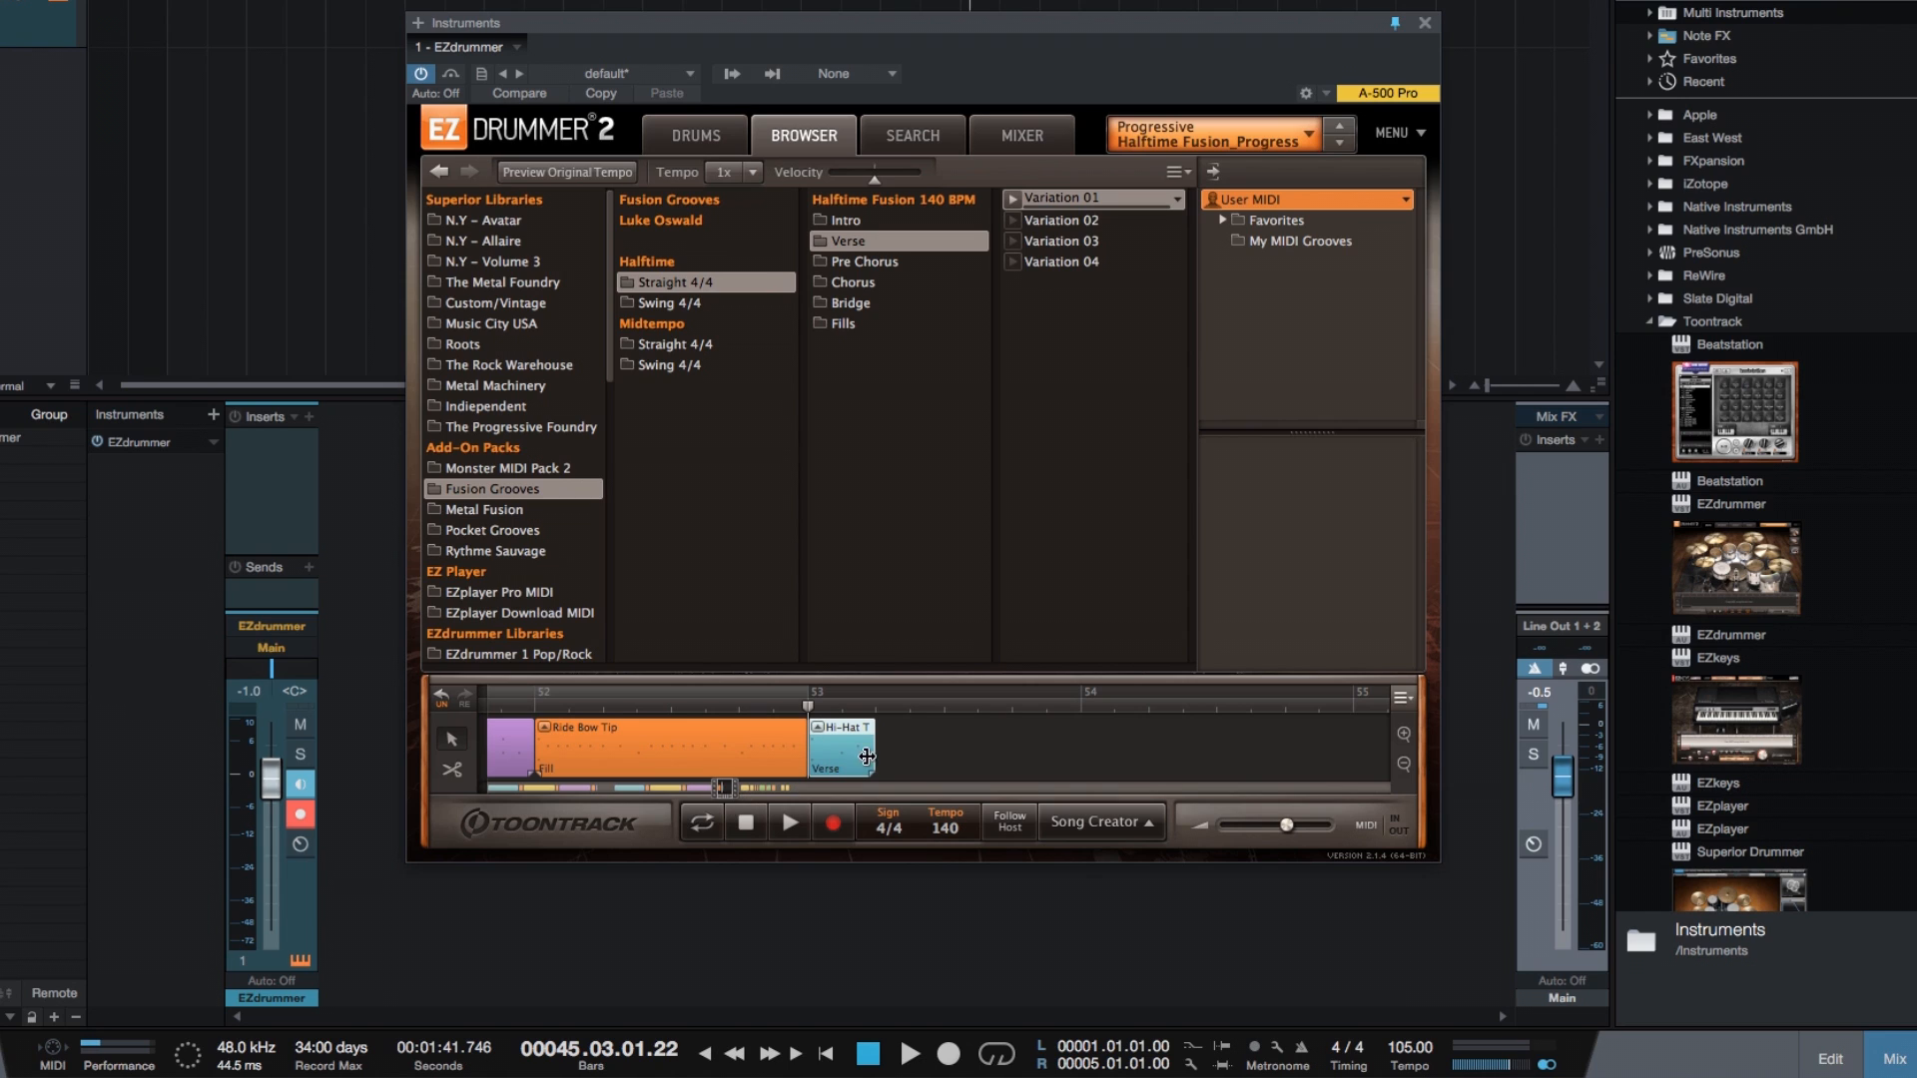
left_click_drag(867, 758, 844, 765)
left_click(790, 822)
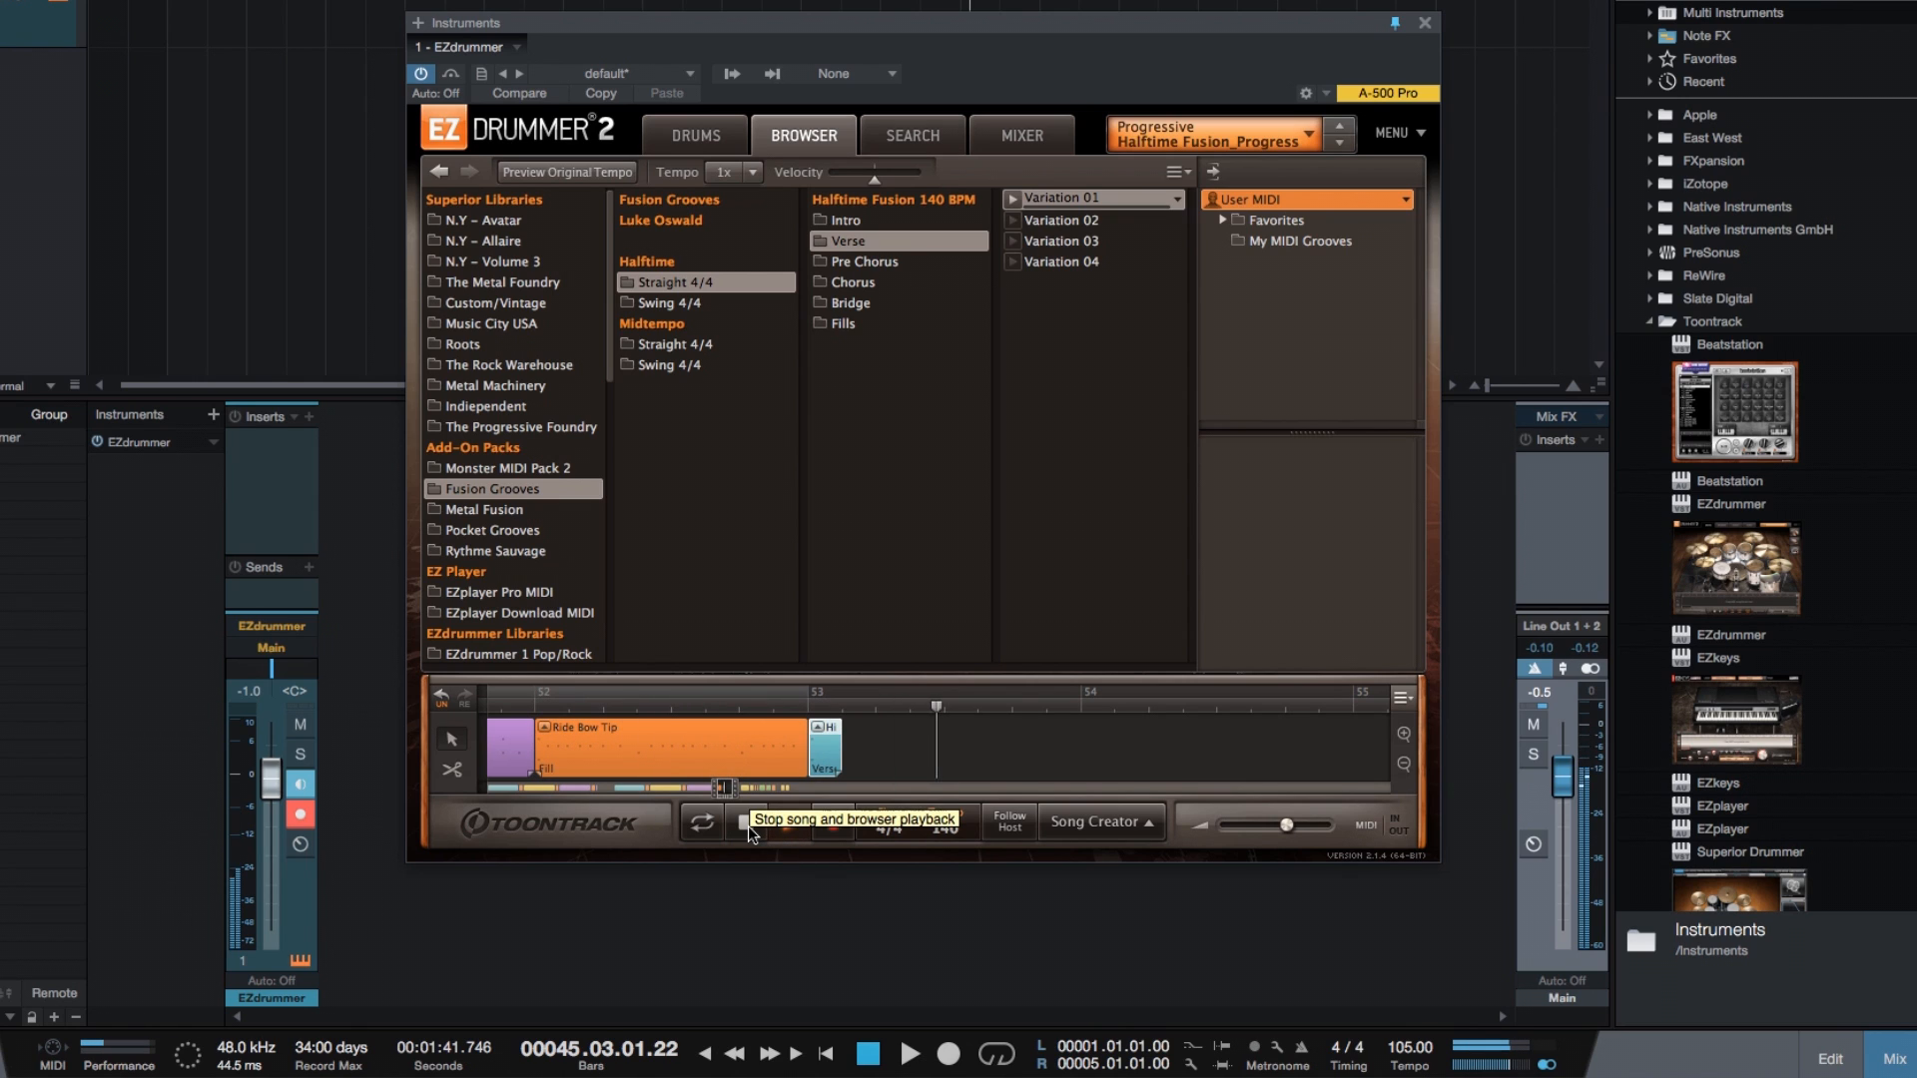
left_click(747, 825)
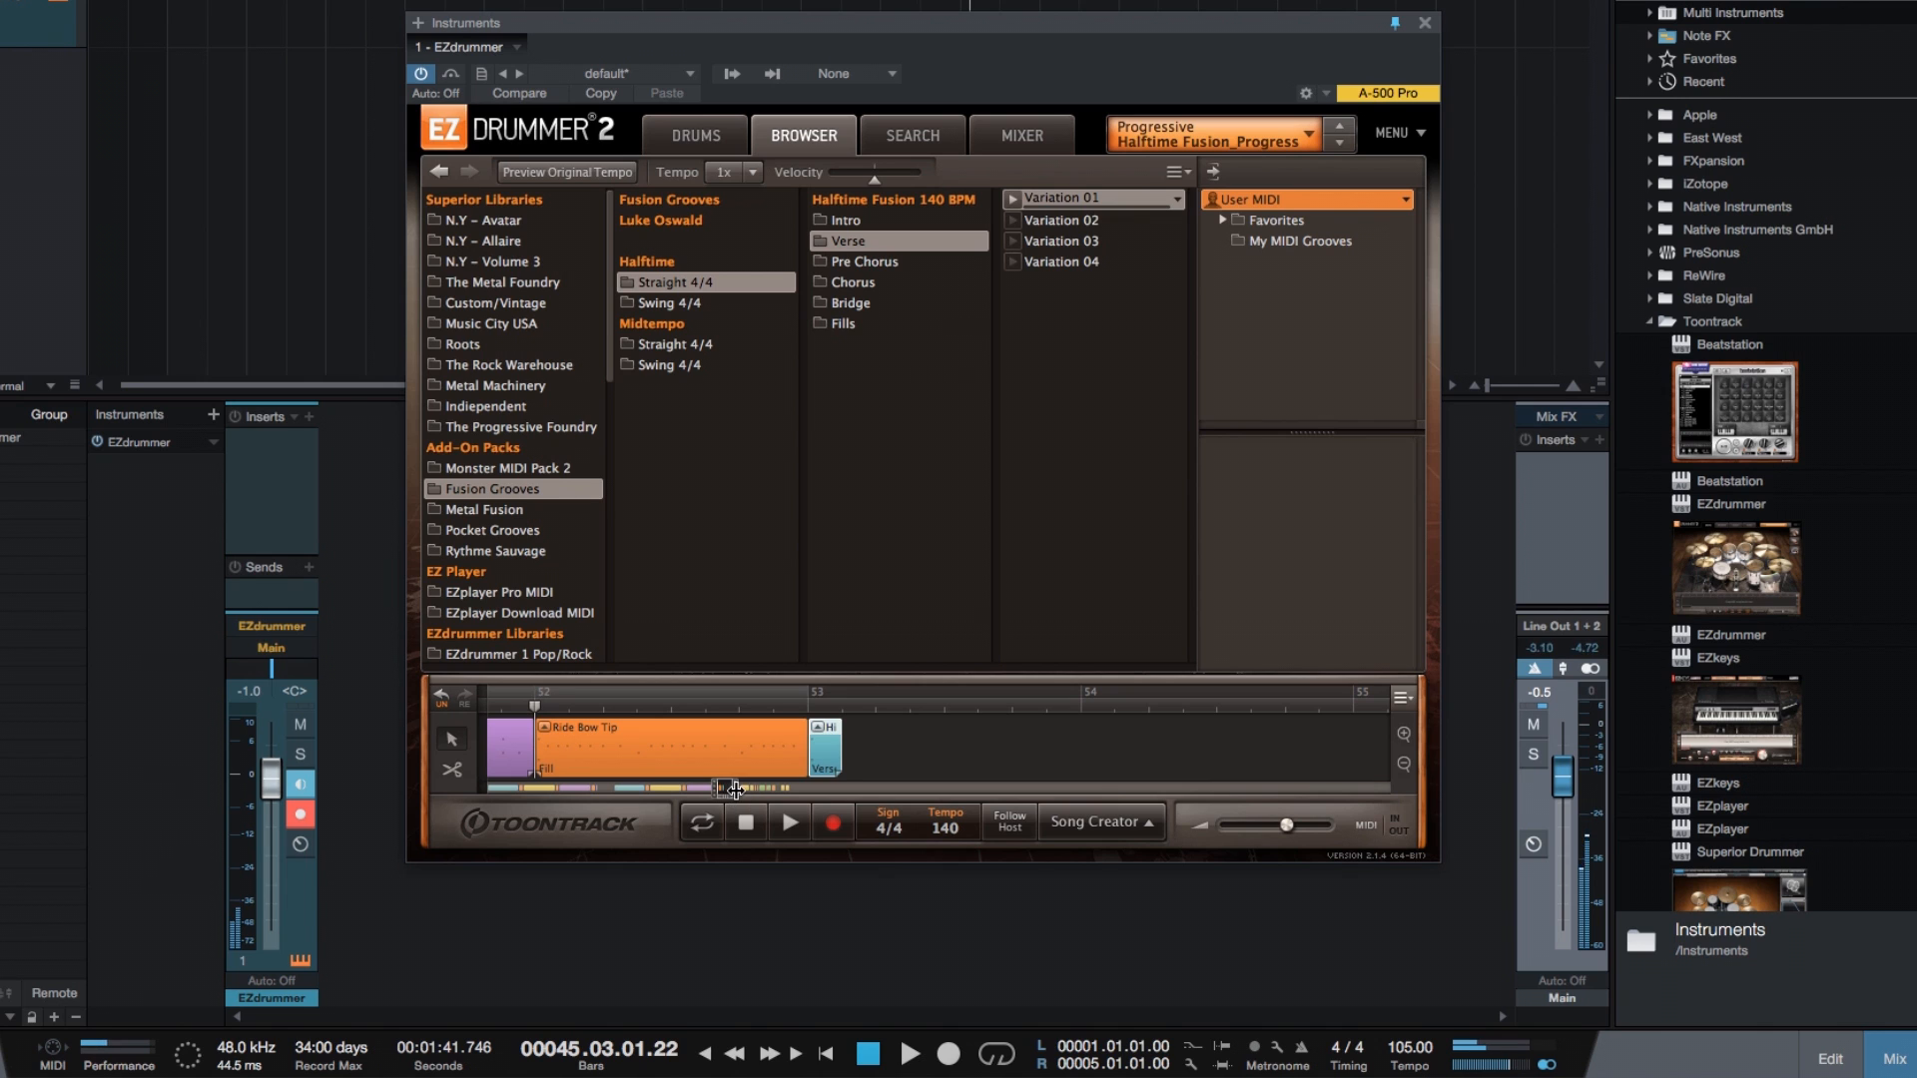
Play the whole rebuilt arrangement from the start of the Verse at bar 29
left_click_drag(736, 790, 600, 788)
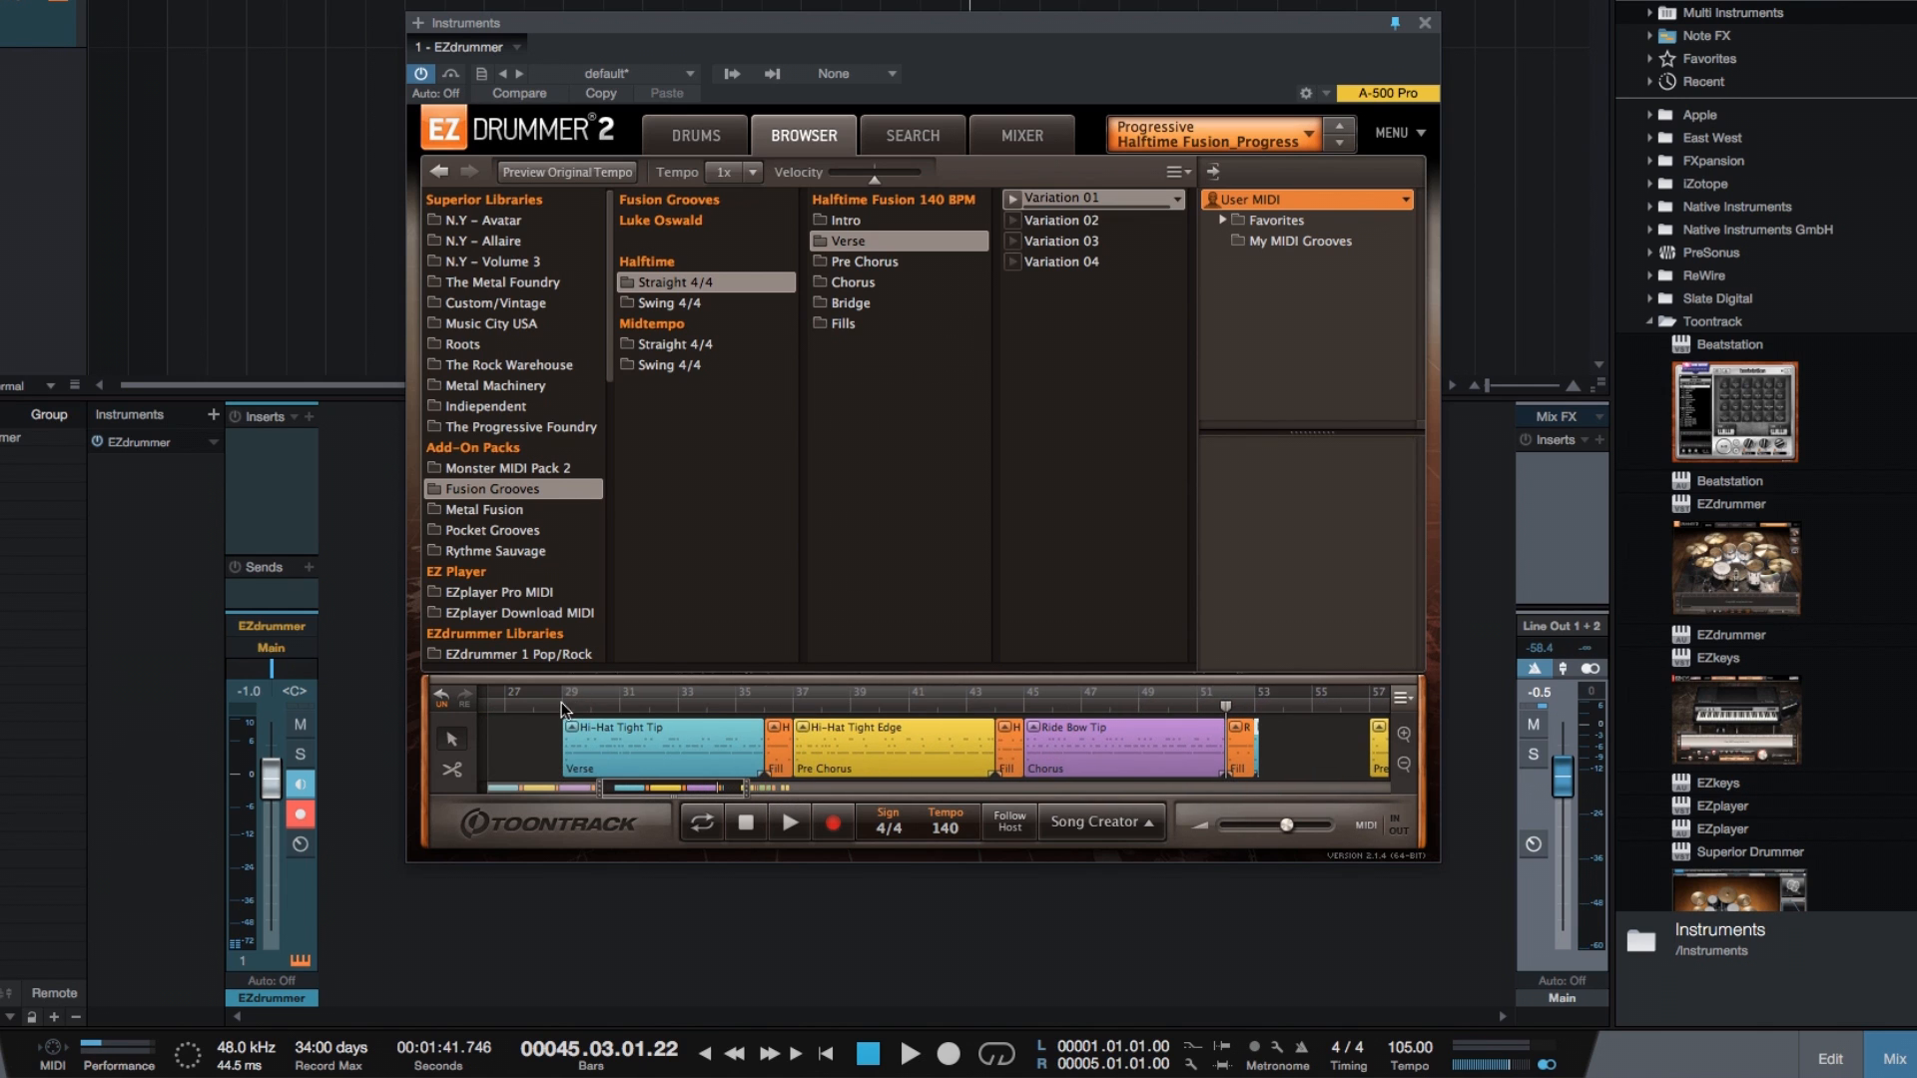
left_click(562, 705)
left_click(786, 823)
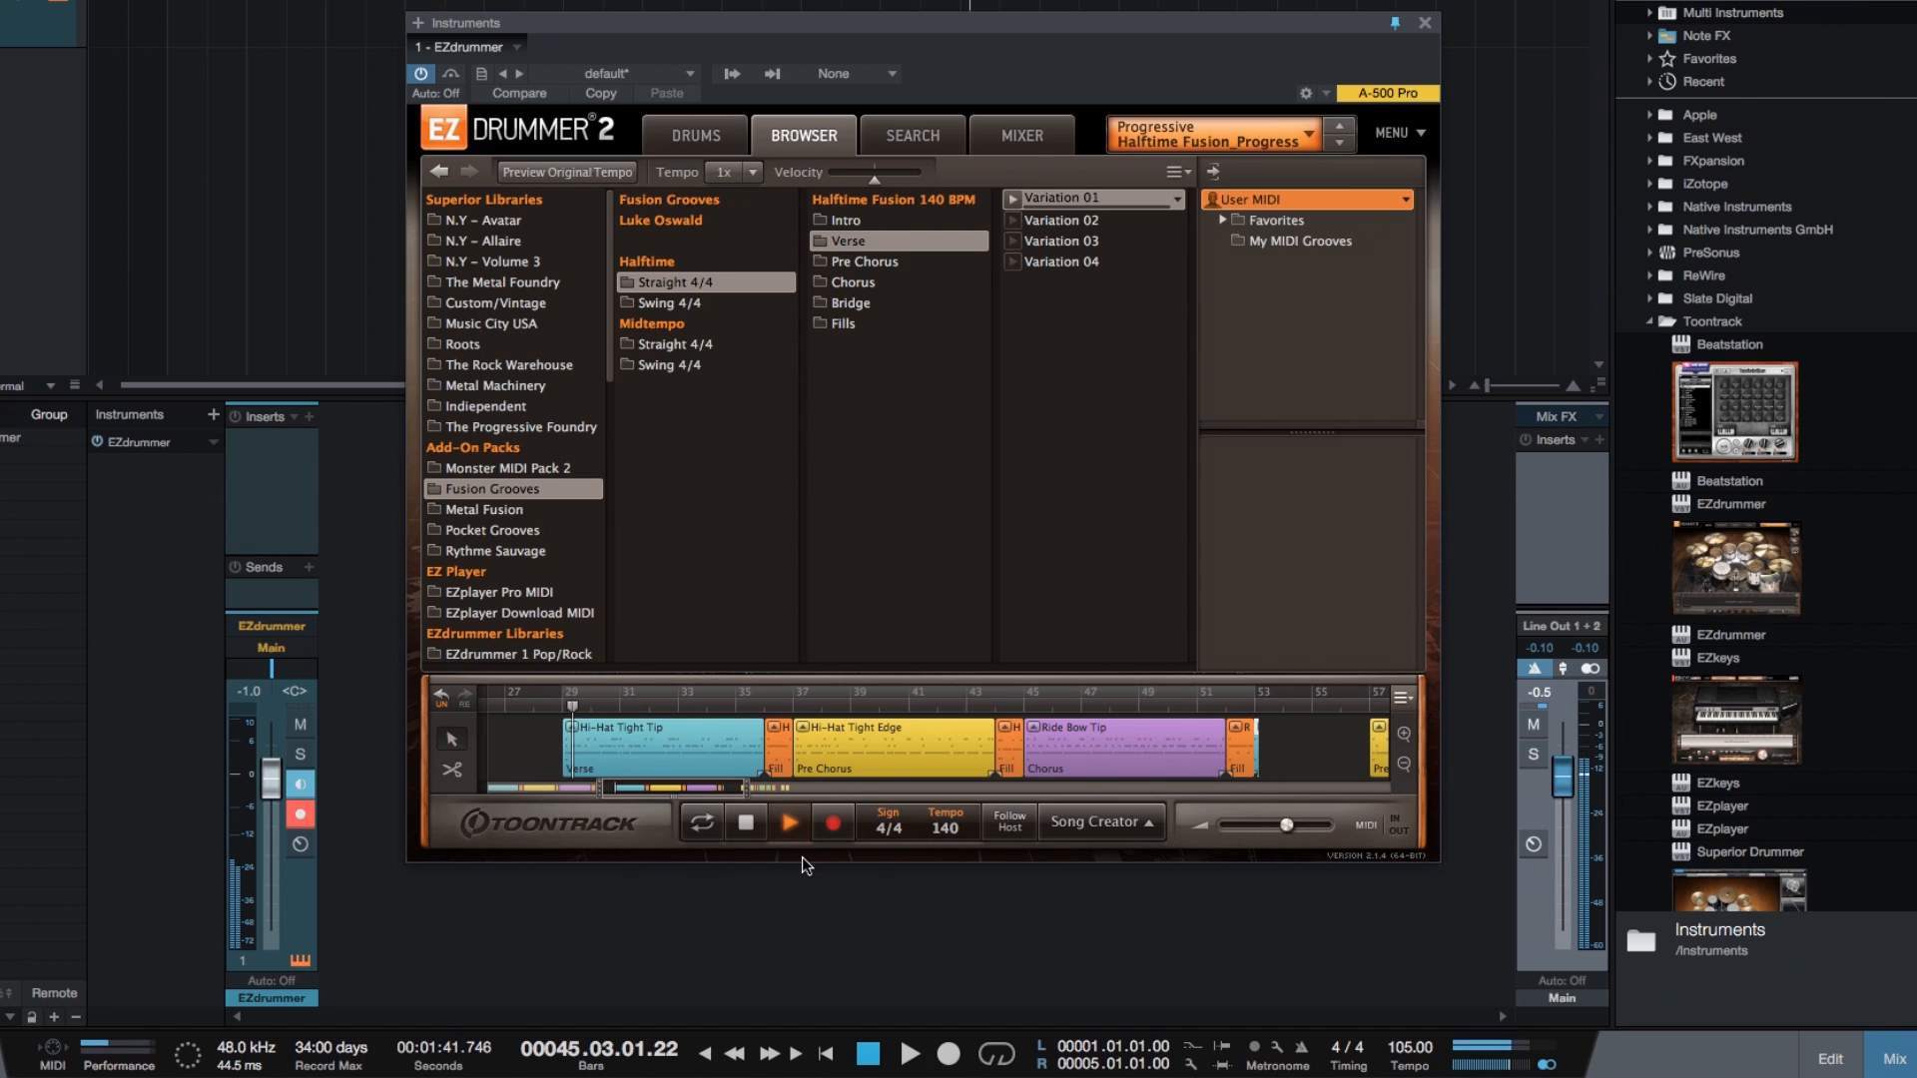